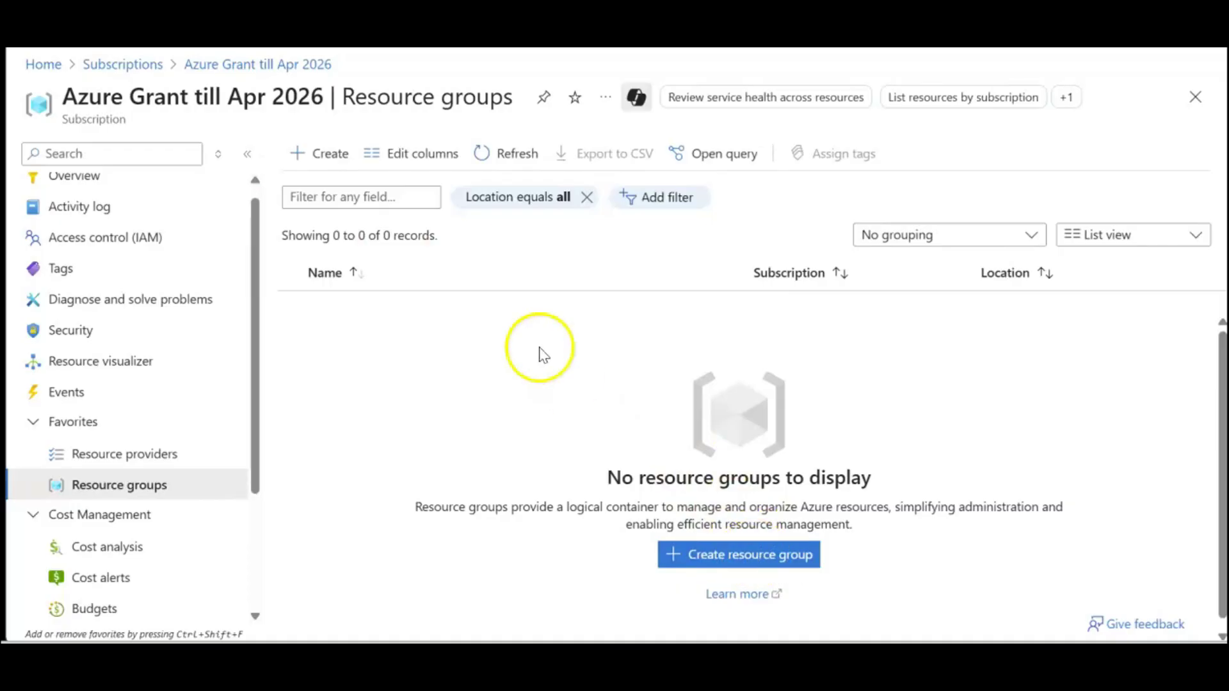
Step: Start a new resource group named rg_Production in the Azure Grant till Apr 2026 subscription, keeping the East US region
left_click(721, 558)
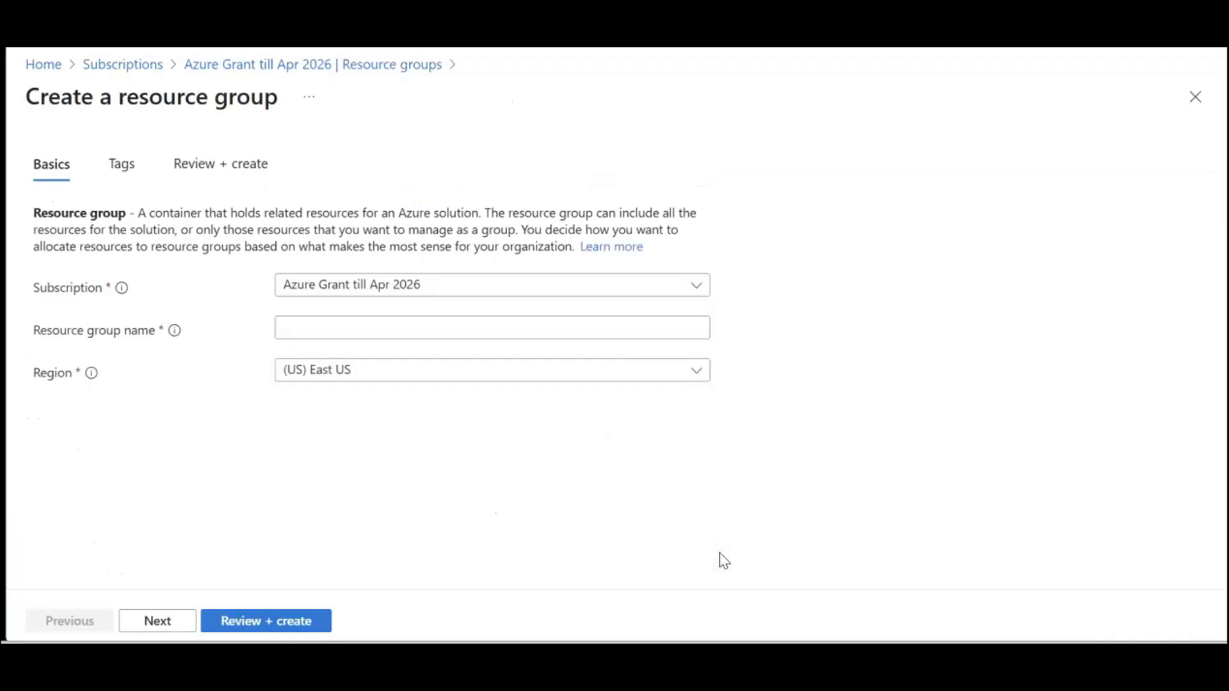
left_click(296, 333)
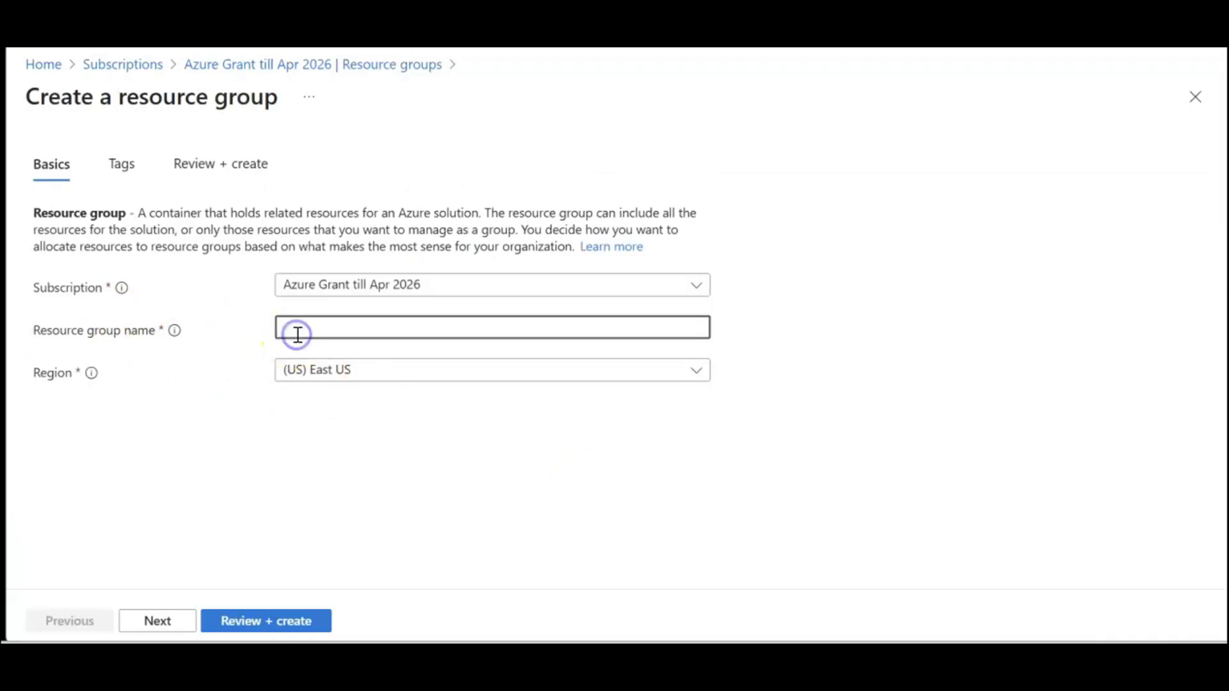
type("rg_Production")
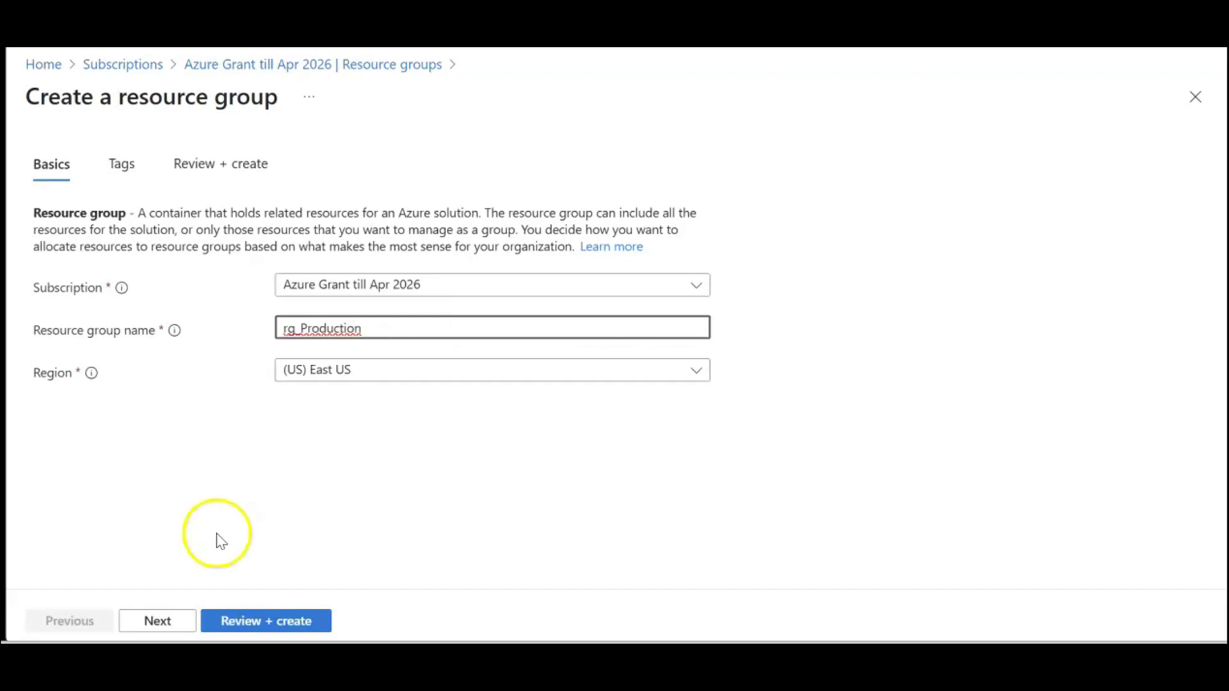
left_click(160, 621)
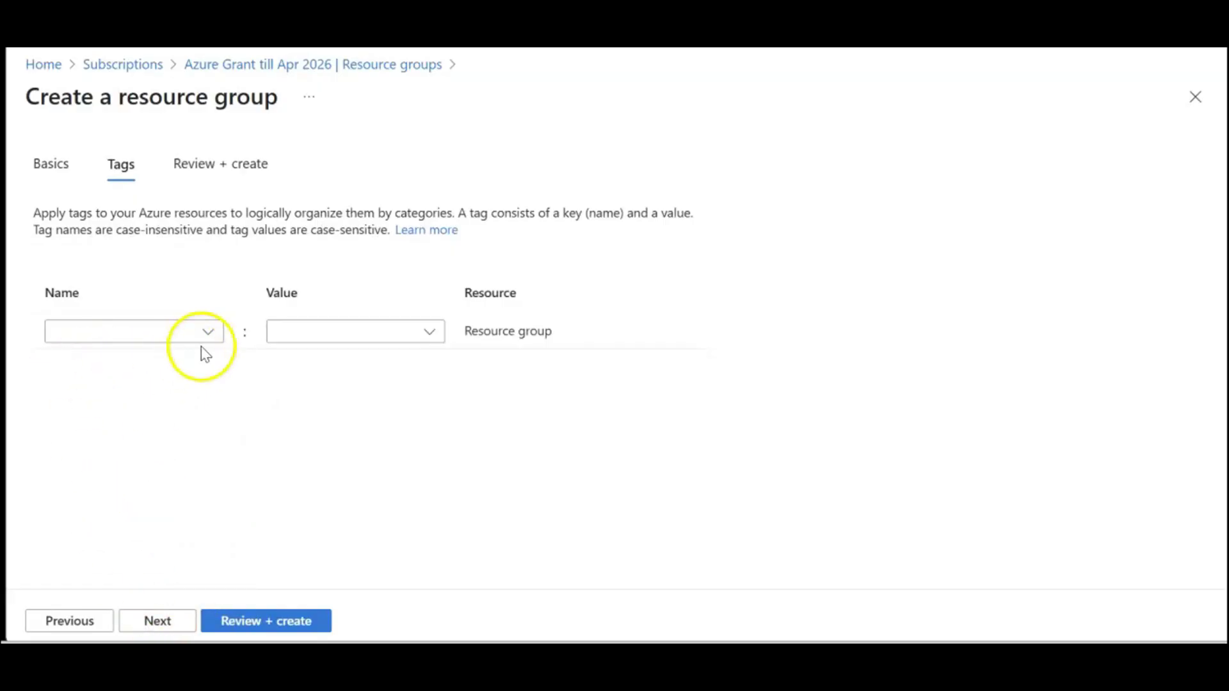
Step: Tag the resource group with Purpose set to Demo and create it
left_click(208, 331)
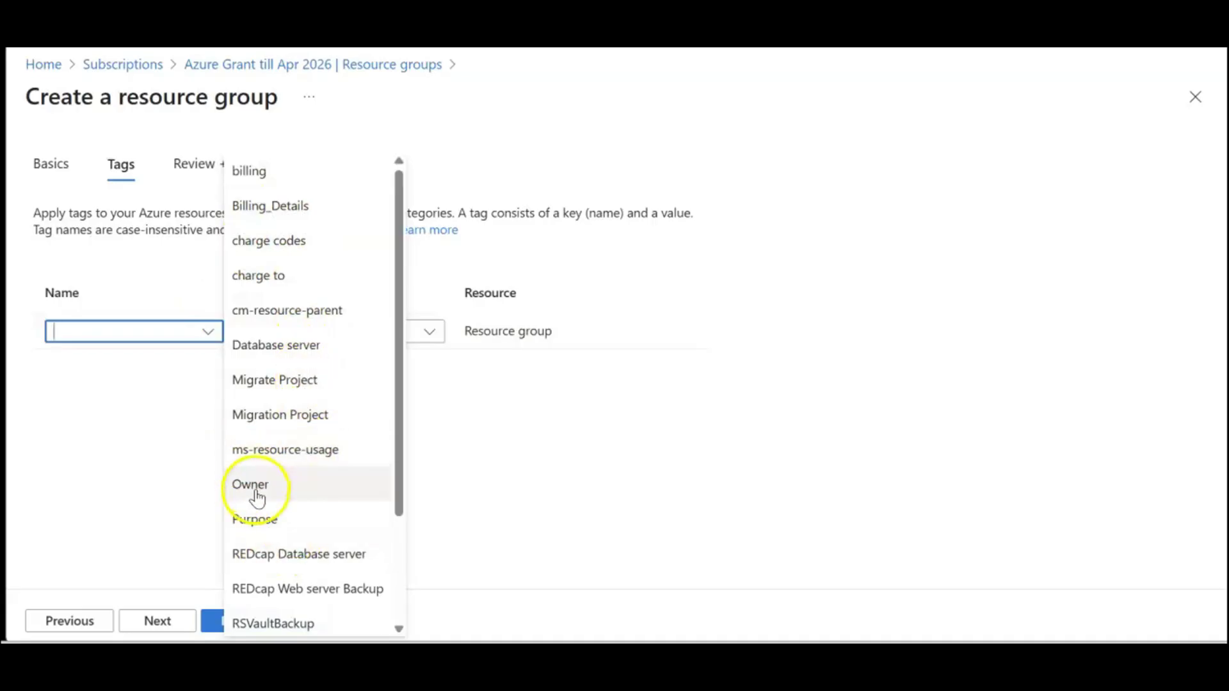
left_click(256, 518)
left_click(317, 337)
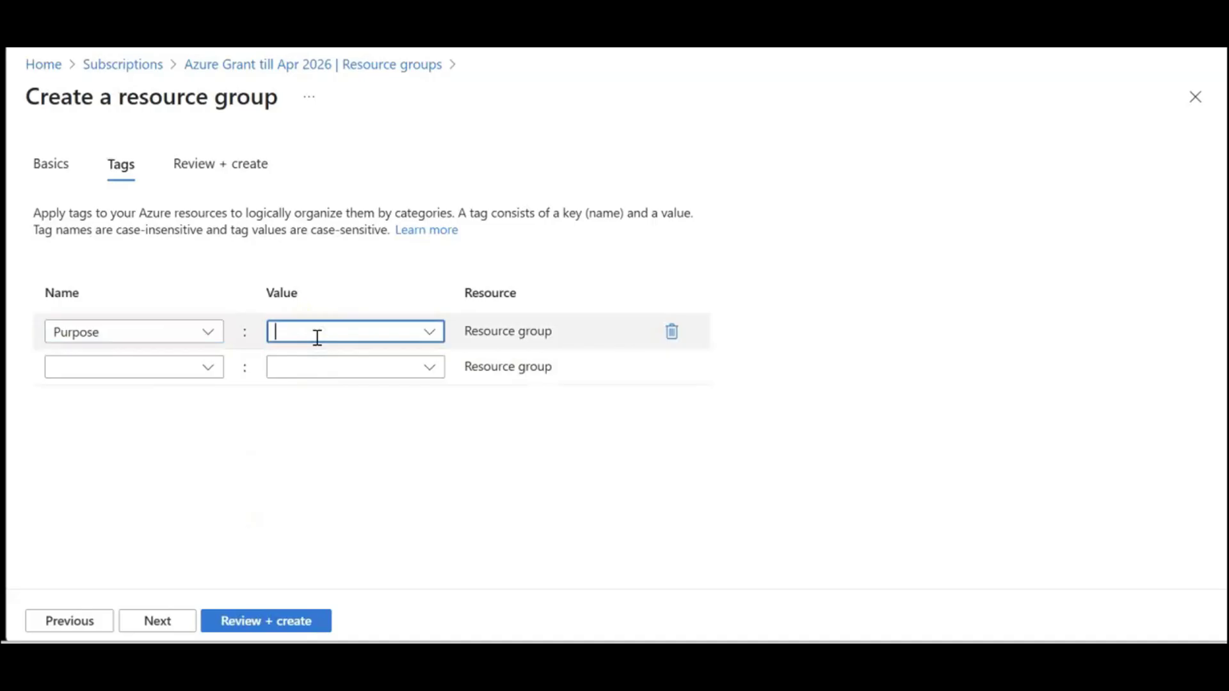
type("Demo")
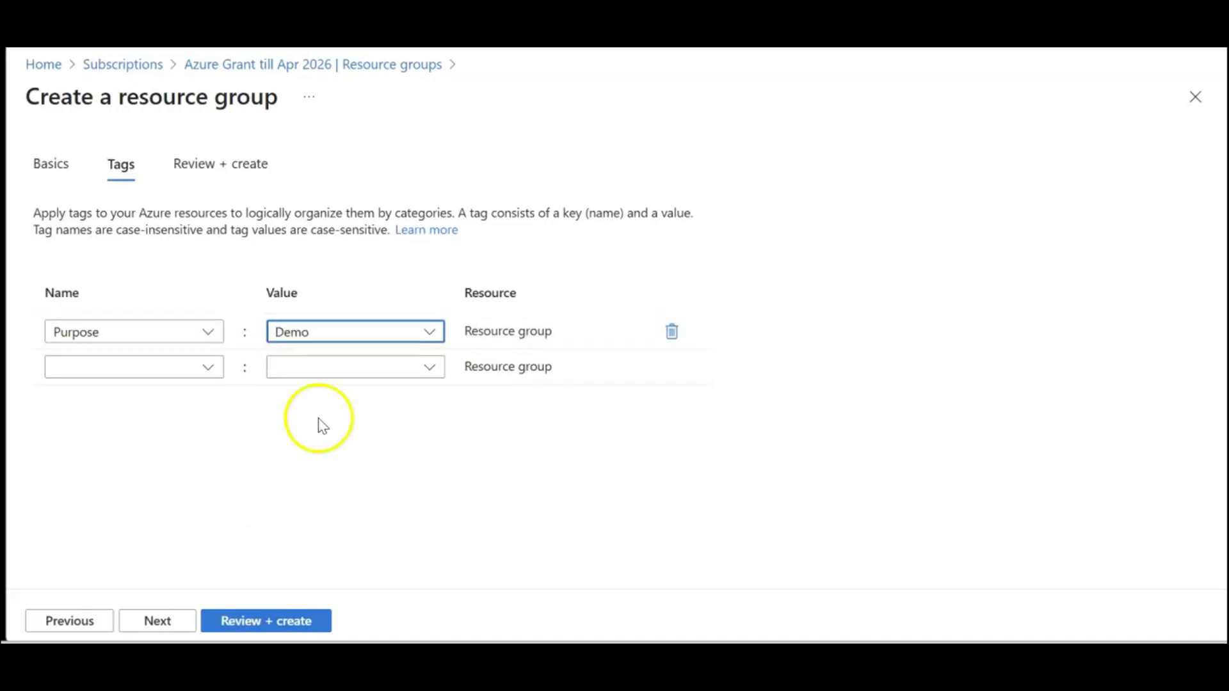
left_click(157, 621)
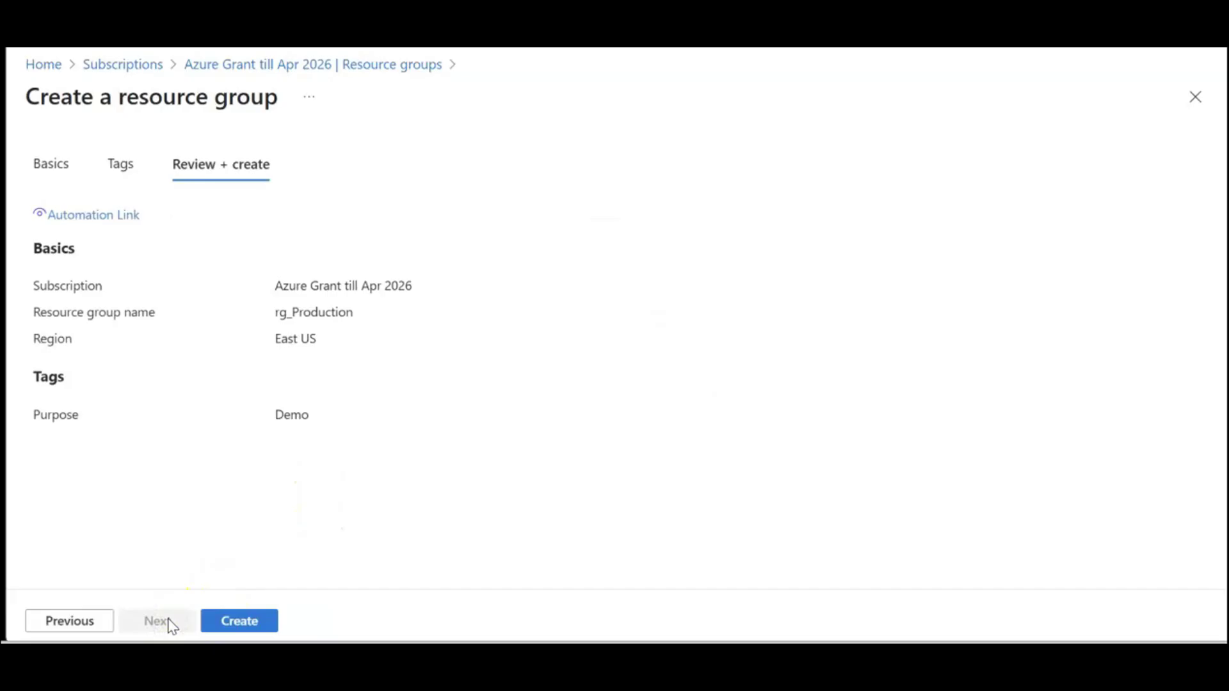
left_click(224, 624)
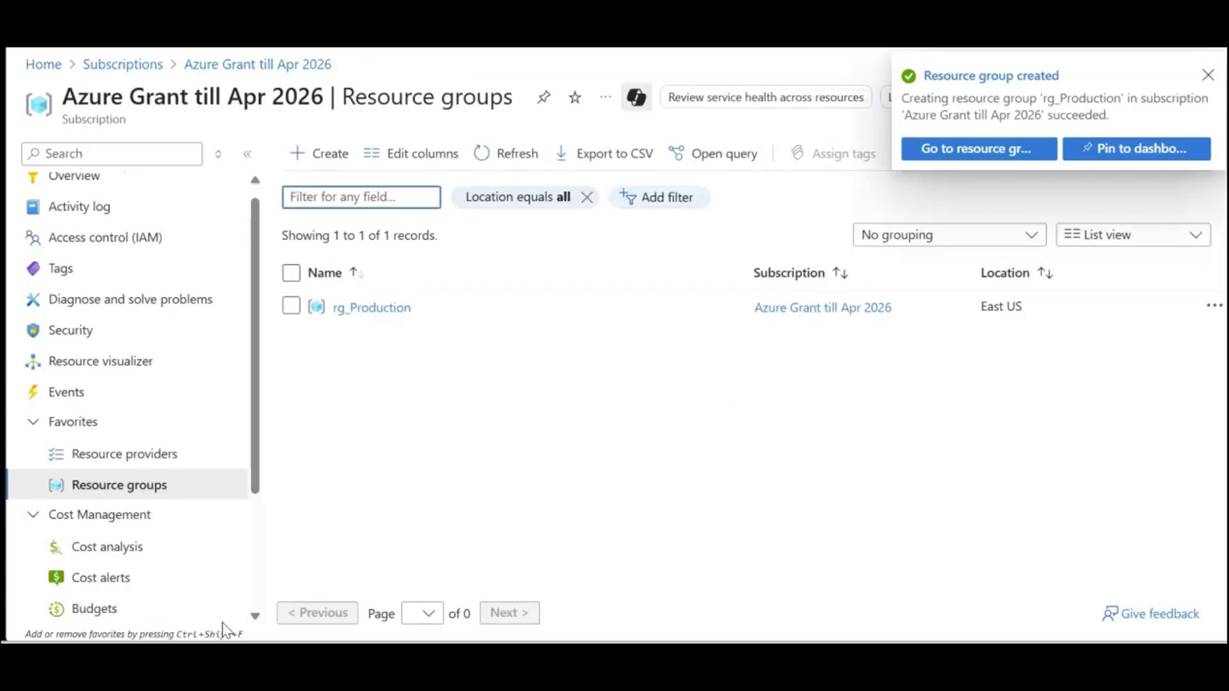
Step: Go to Recovery Services vaults and start creating a new vault
left_click(391, 310)
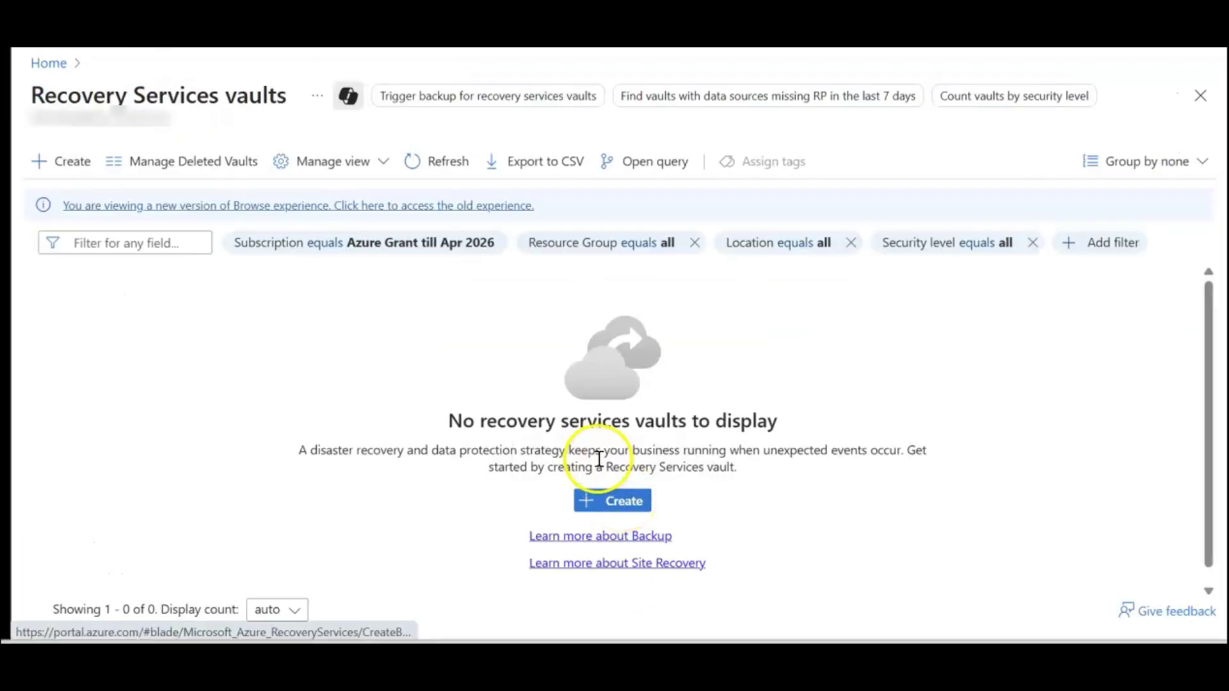
left_click(488, 32)
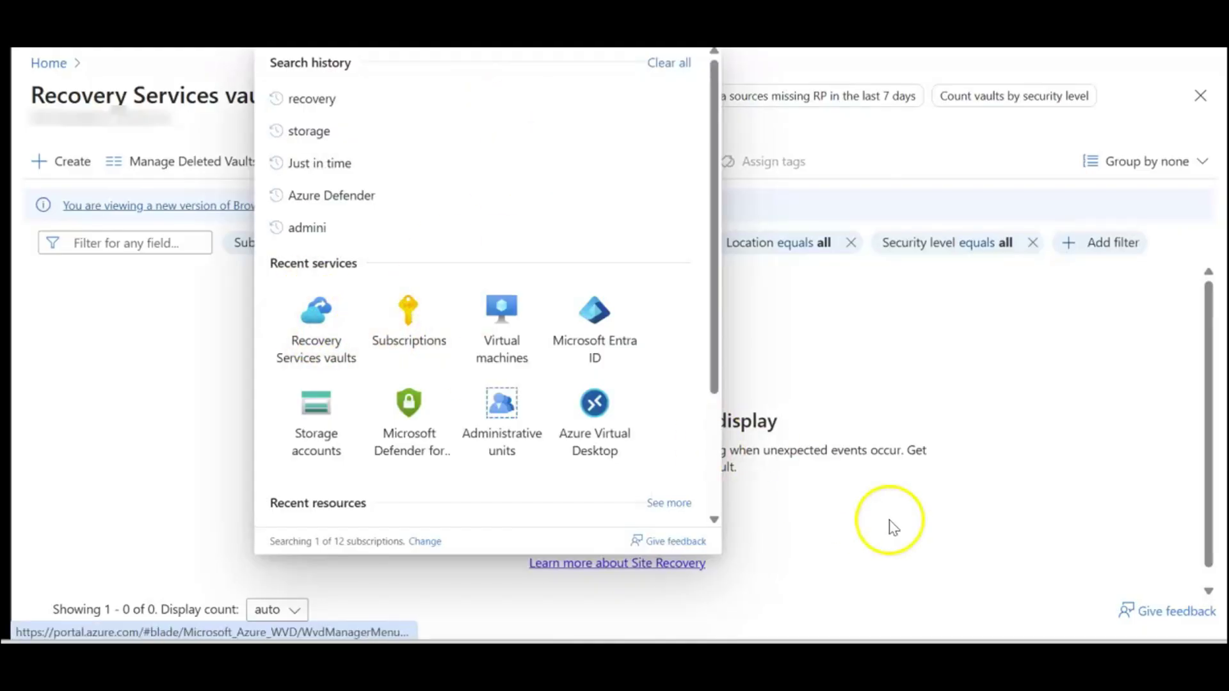
left_click(943, 535)
left_click(608, 503)
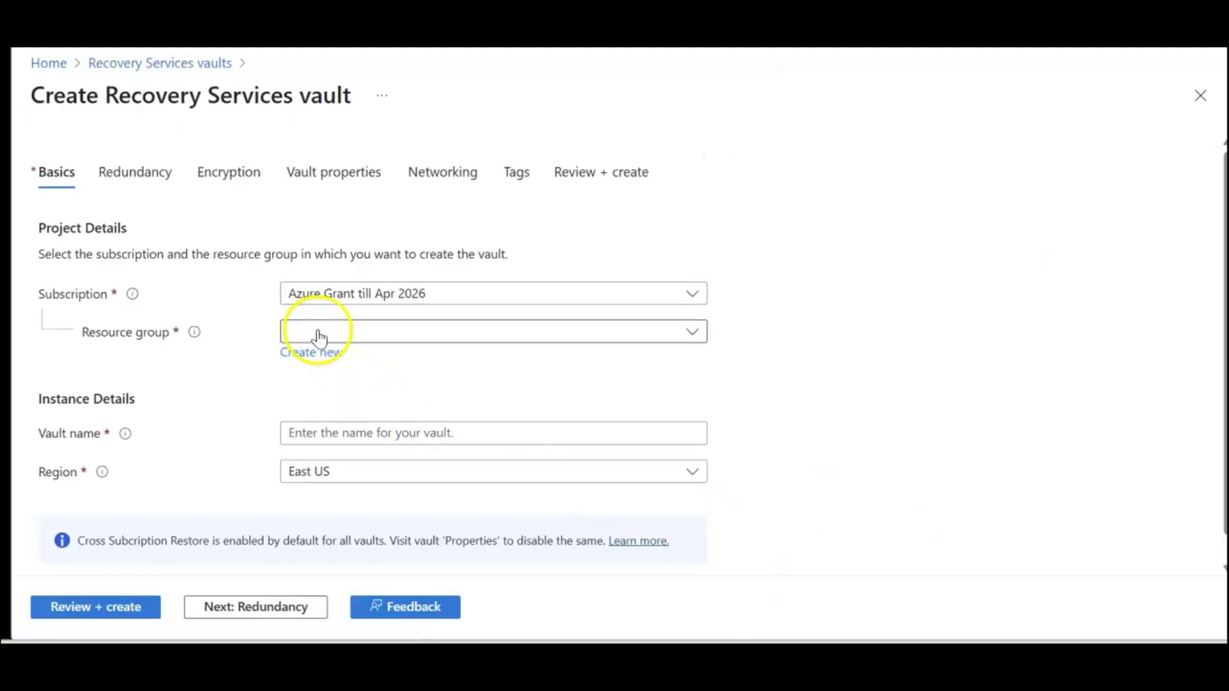
Step: Assign the vault to the rg_Production resource group and name it recoveryvault-Production, keeping the East US region
left_click(318, 332)
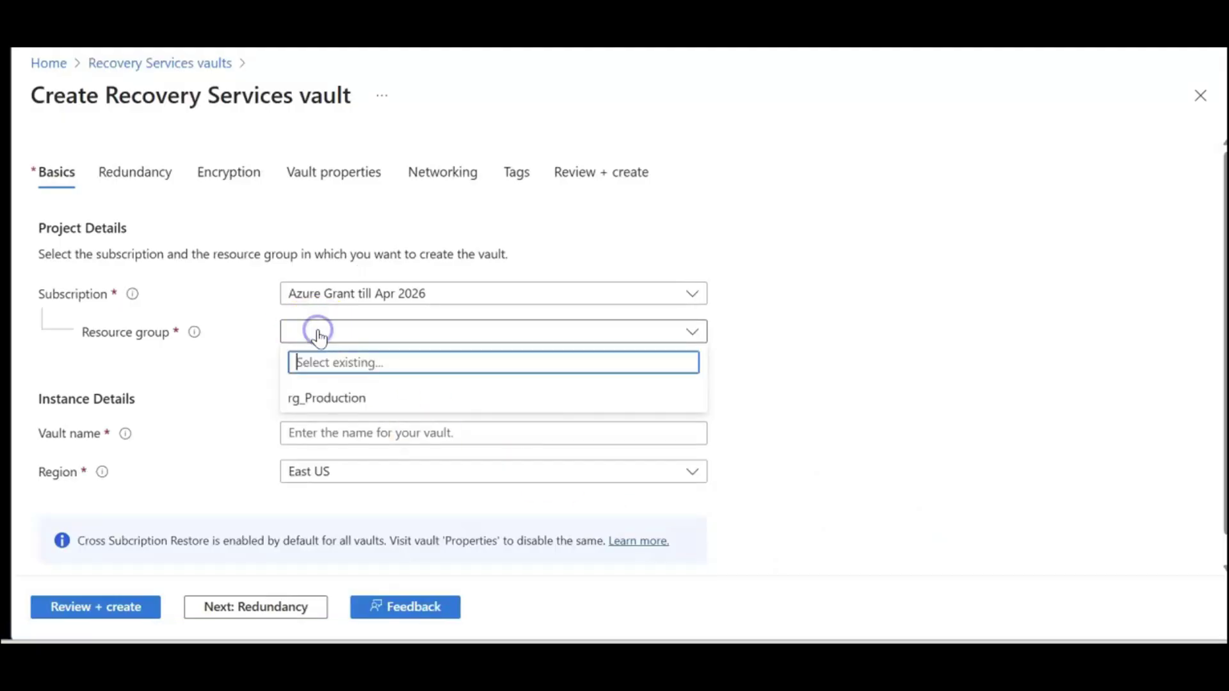
left_click(322, 393)
left_click(333, 433)
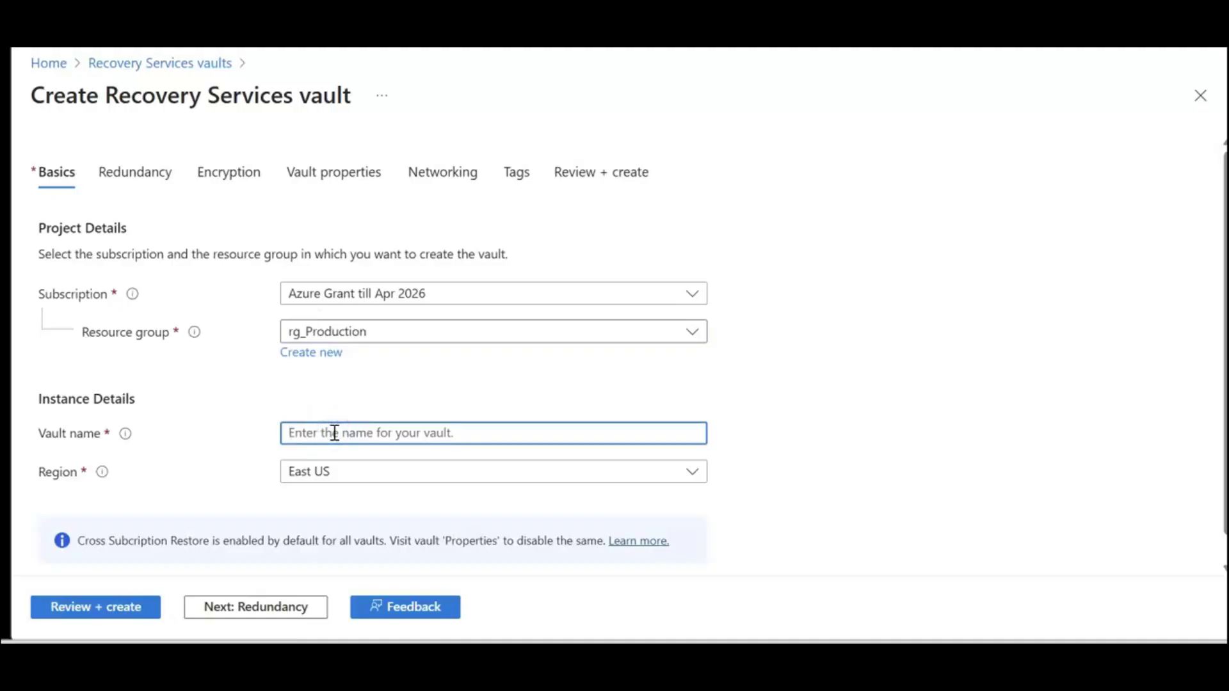
type("recoveryvault-Production")
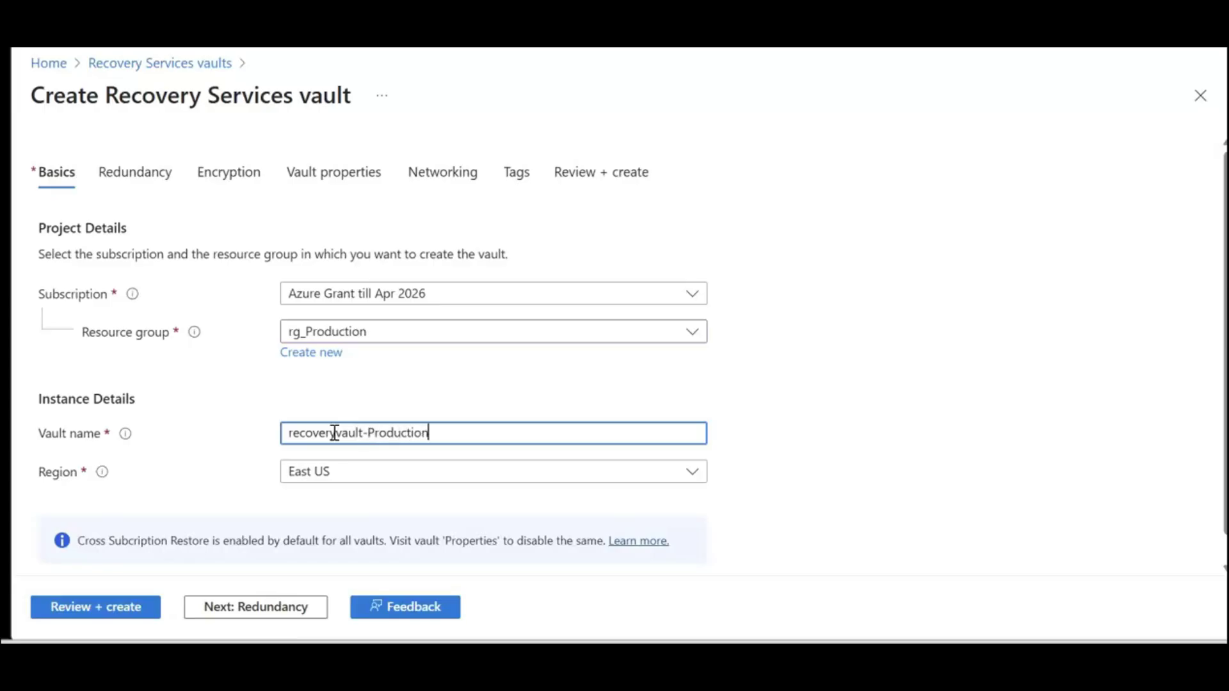
left_click(279, 609)
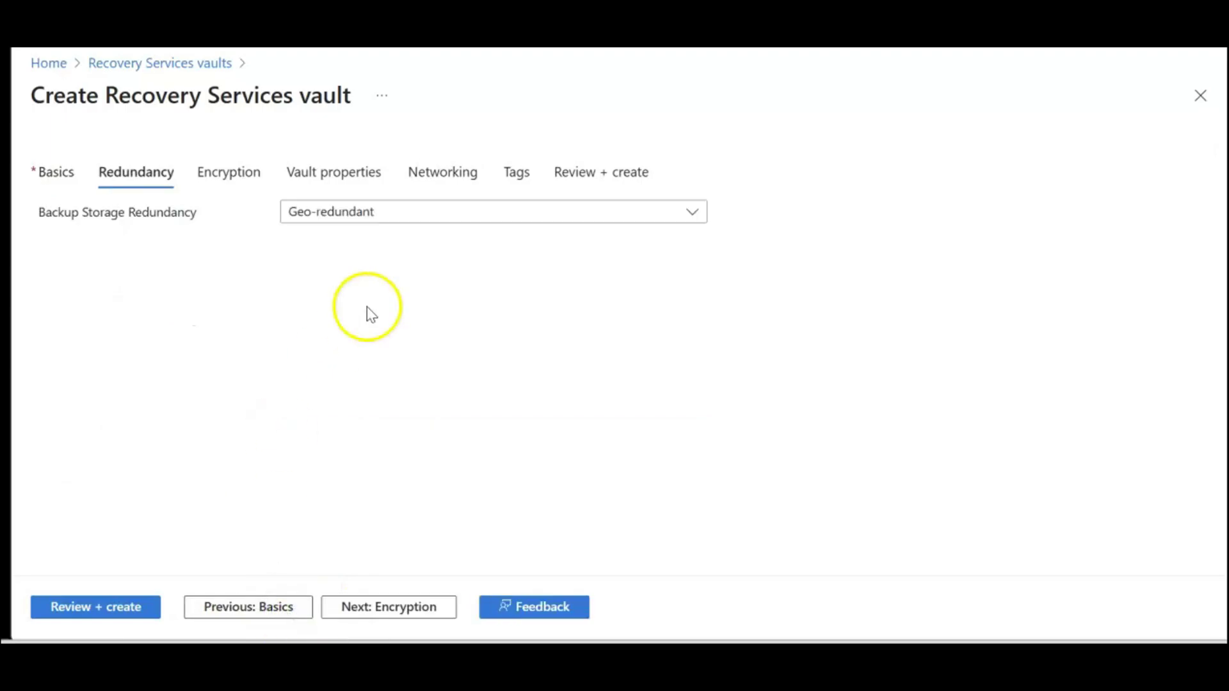
Step: Set the vault's backup storage redundancy to Locally-redundant and continue to the encryption settings
left_click(405, 213)
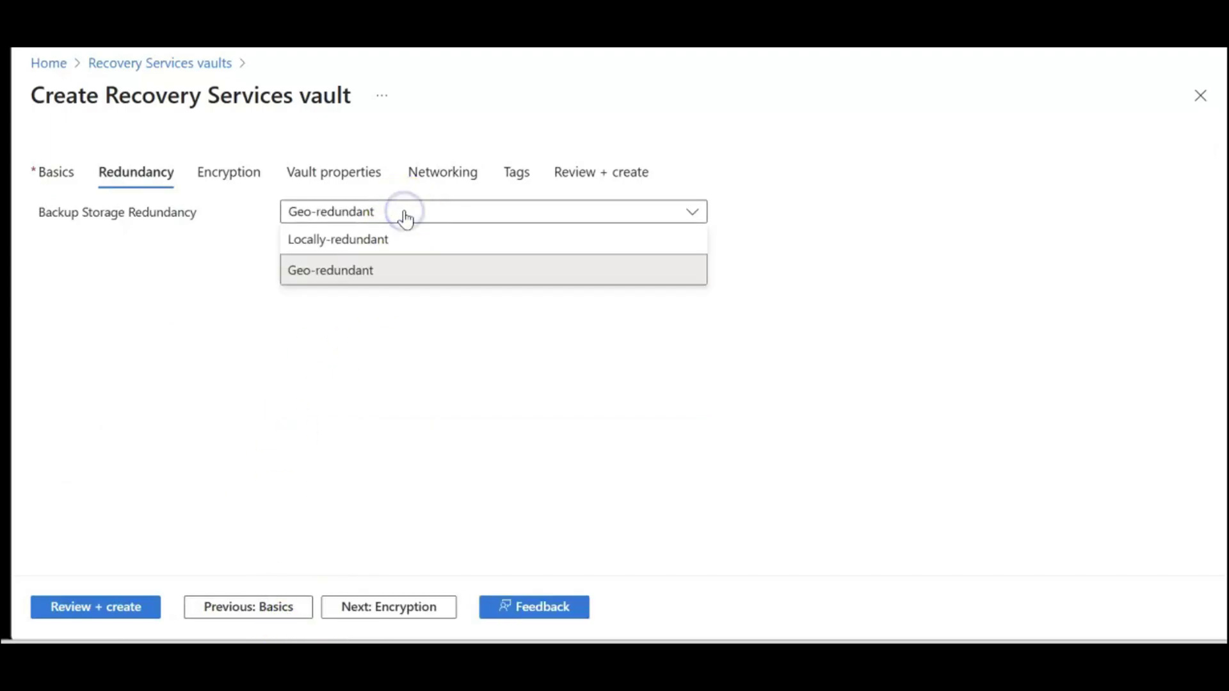
left_click(356, 239)
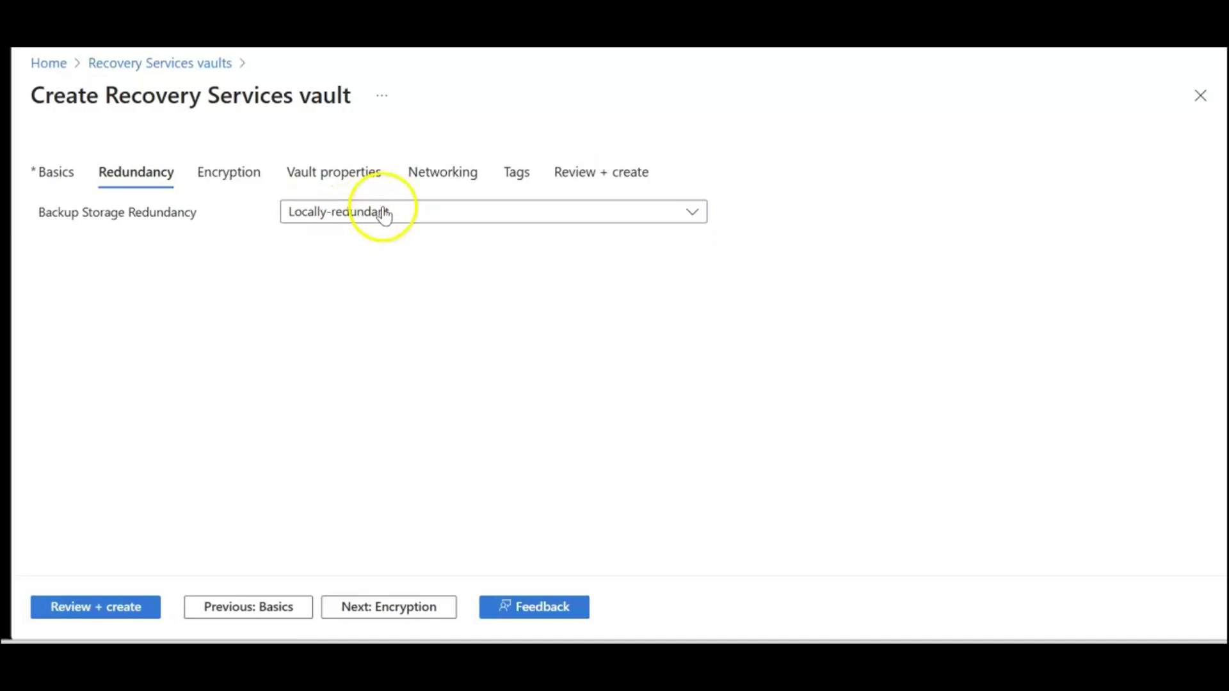
left_click(408, 614)
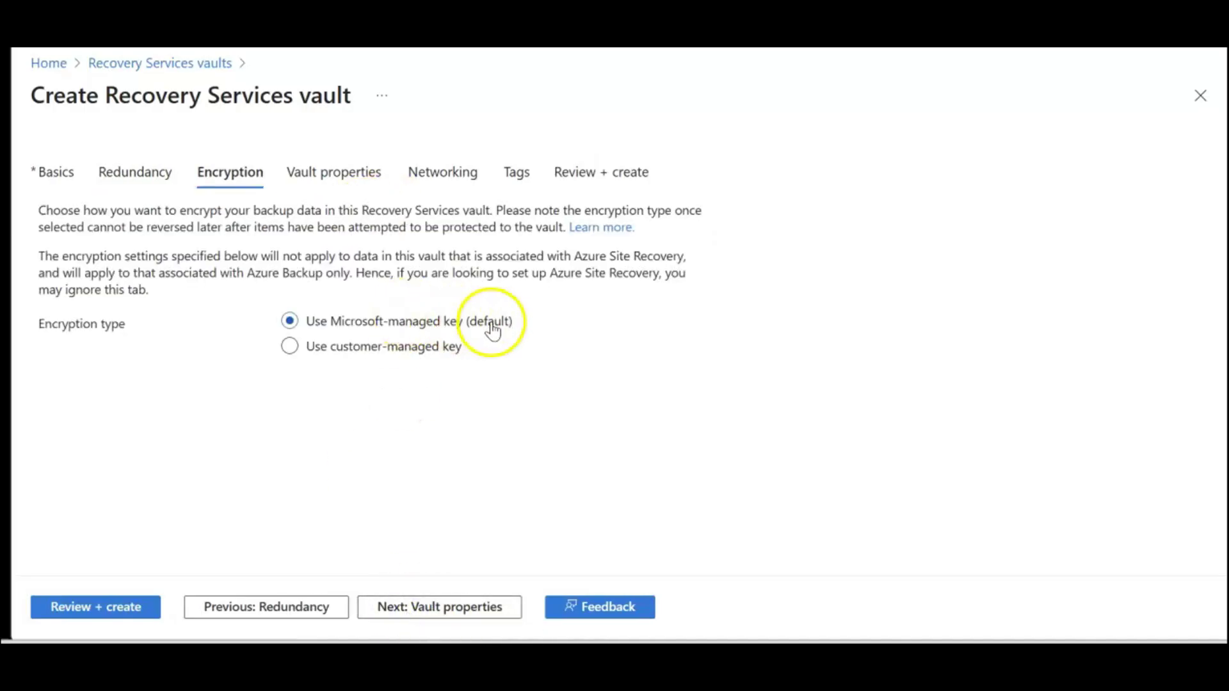
Step: Accept the vault's Microsoft-managed key encryption, default vault properties and public access from all networks, continuing to the tags
left_click(424, 611)
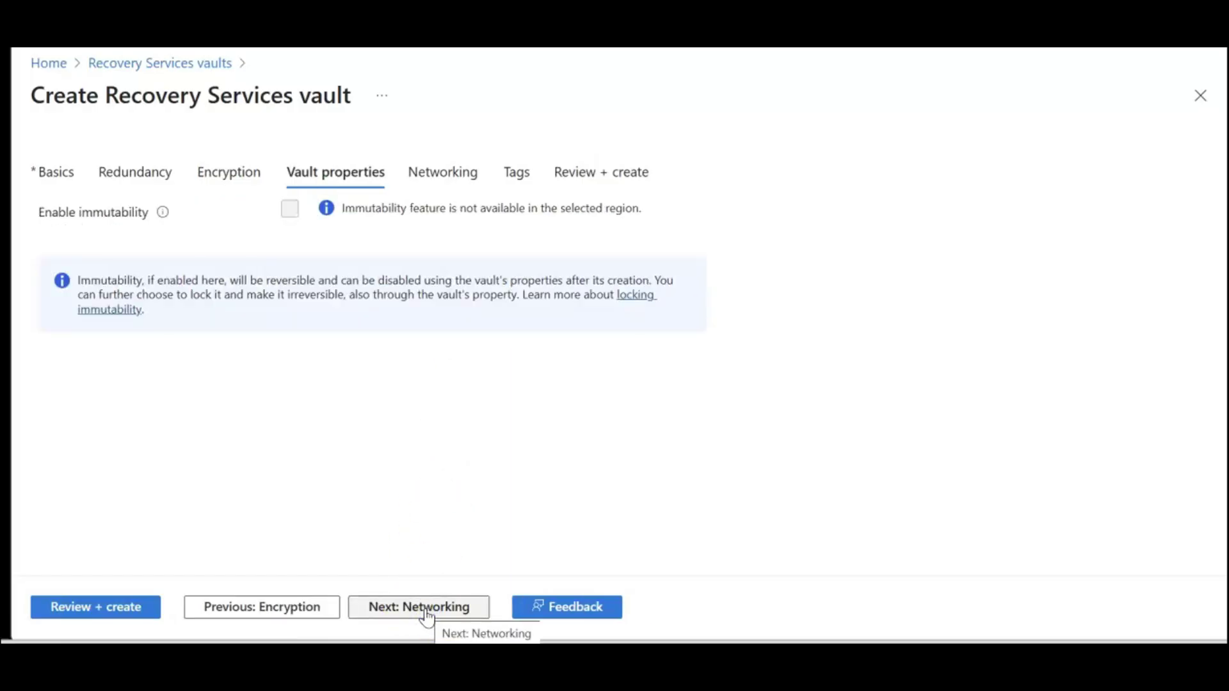
left_click(163, 215)
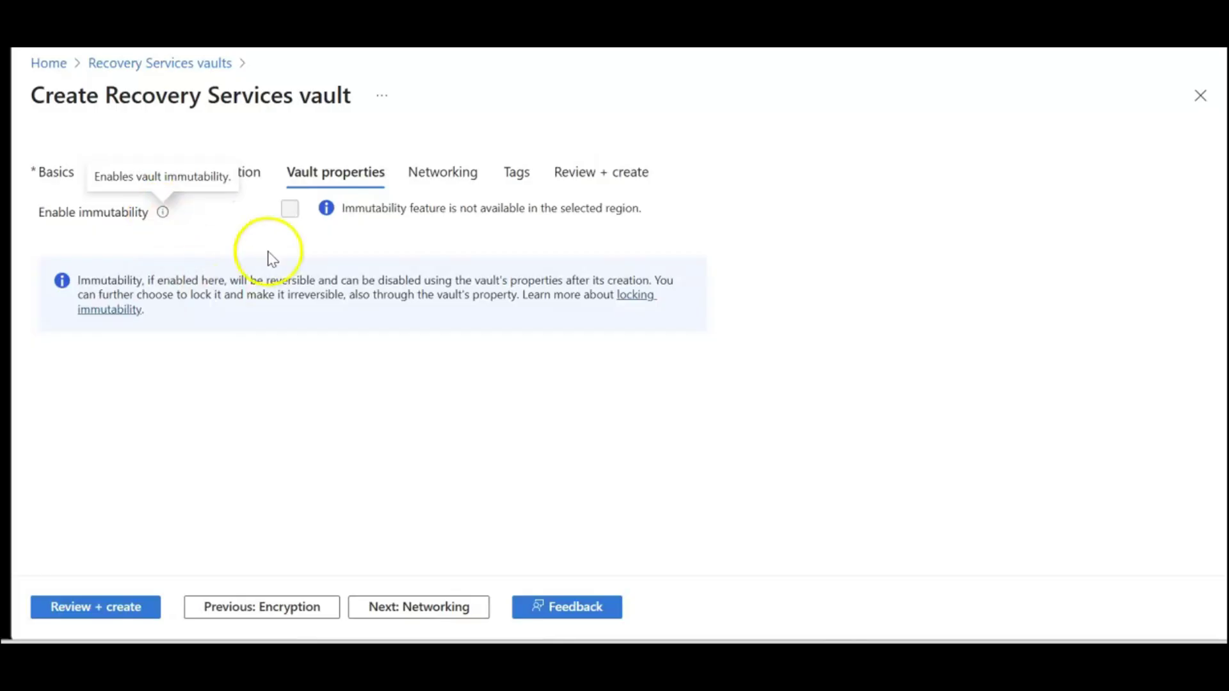
left_click(535, 465)
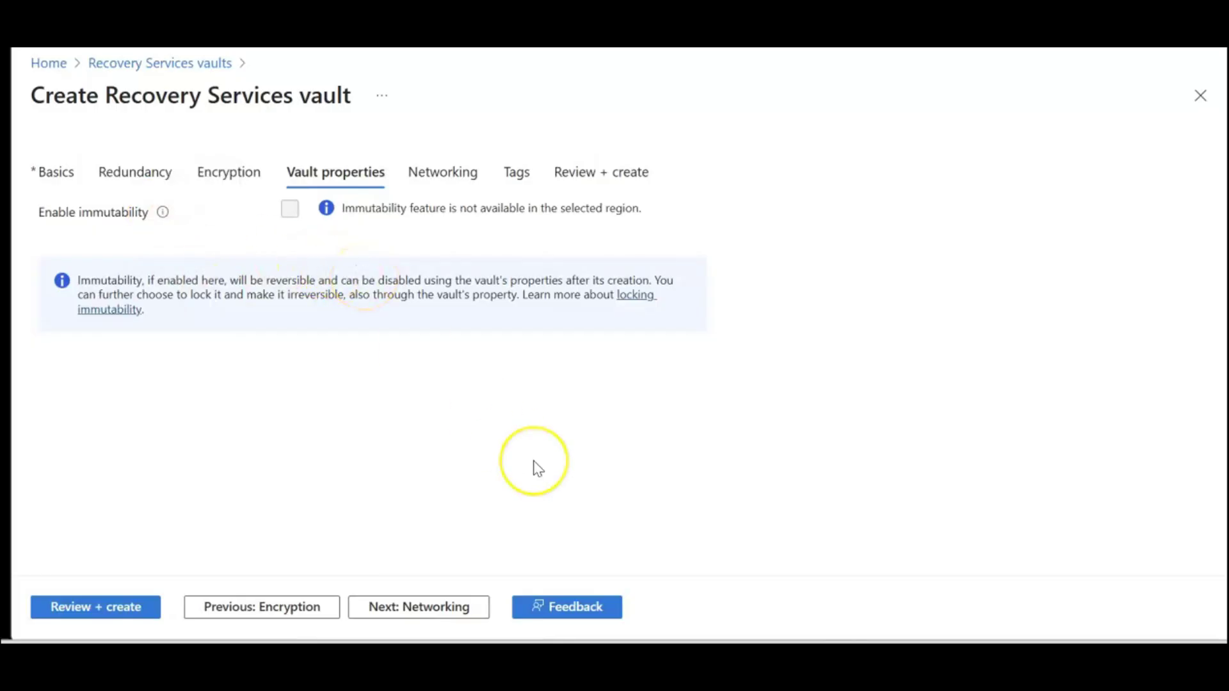
left_click(445, 605)
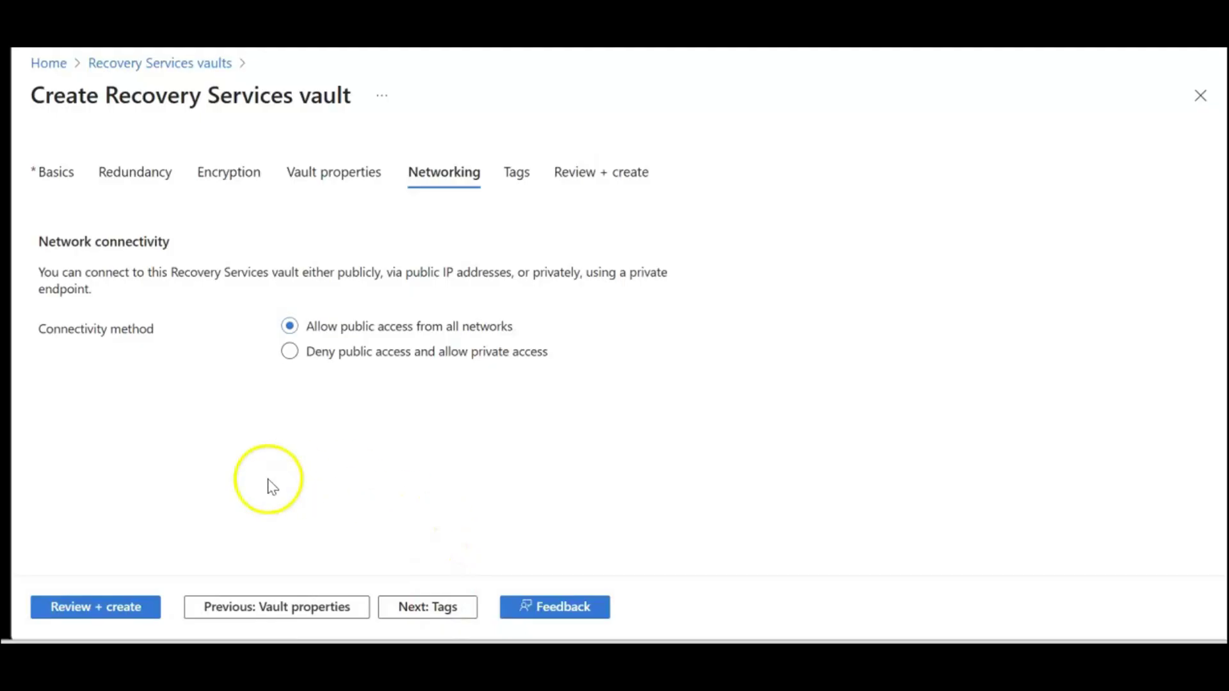
left_click(435, 607)
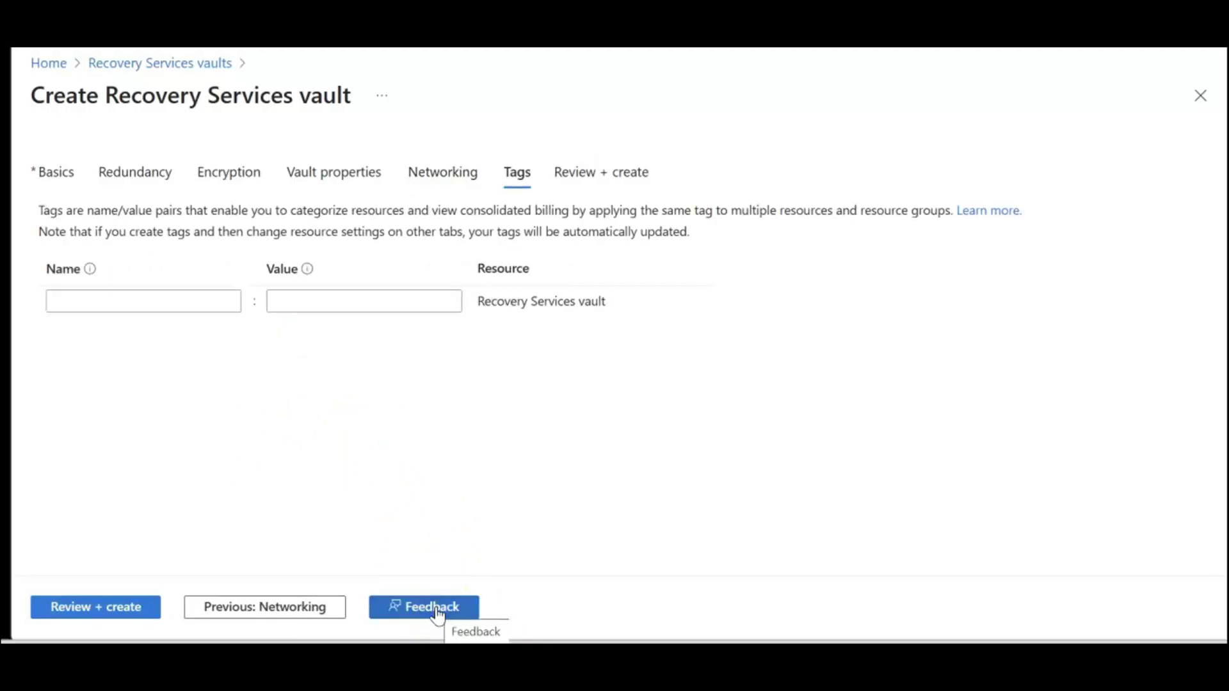
Step: Add a Purpose tag with the value "backup demo" to the Recovery Services vault
left_click(224, 310)
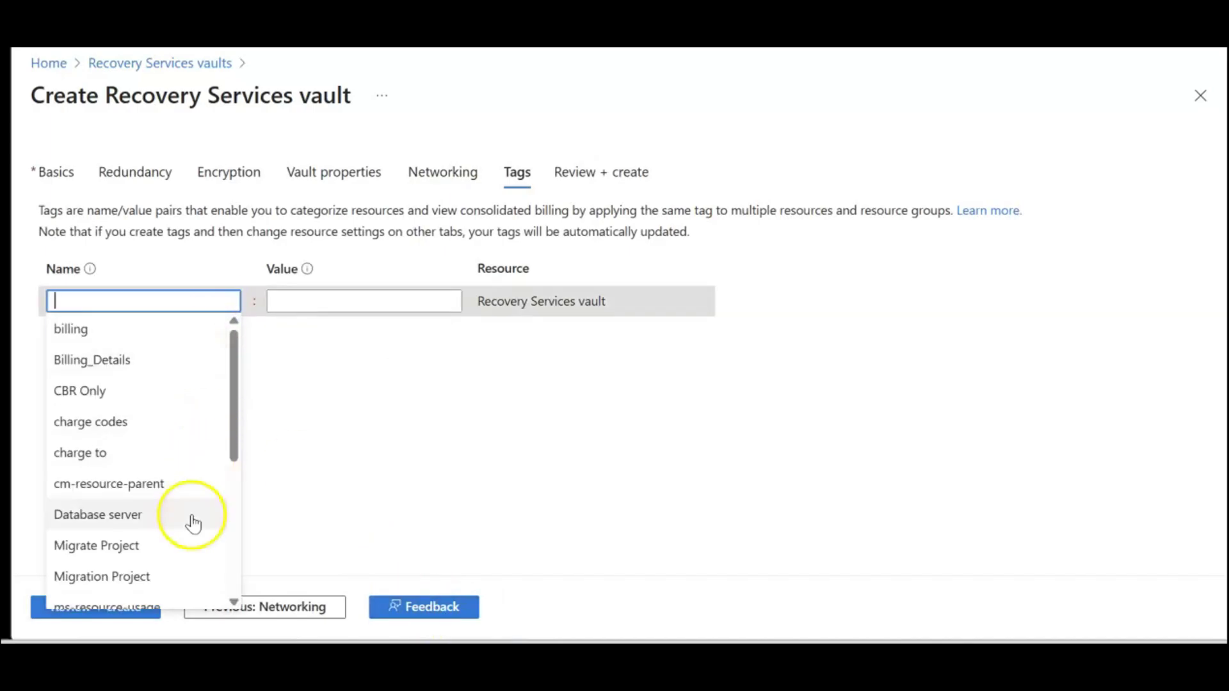
scroll(192, 517, "down", 2)
left_click(168, 562)
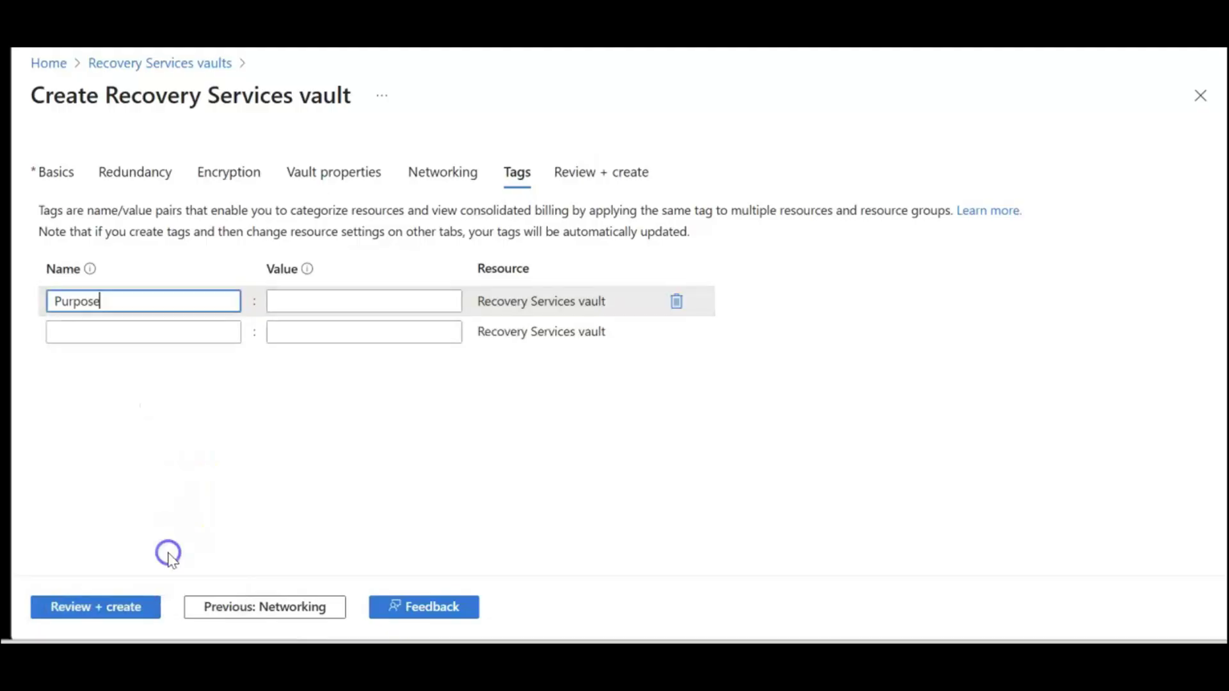
left_click(357, 309)
type("back")
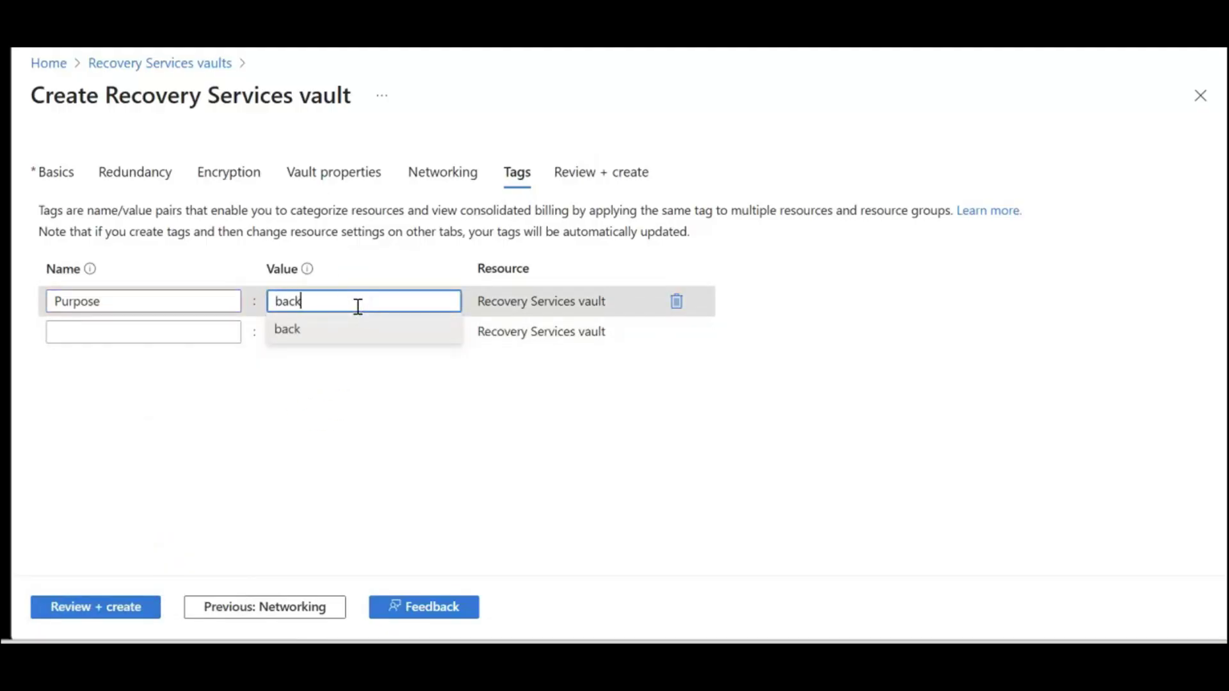
type("up demo")
left_click(434, 542)
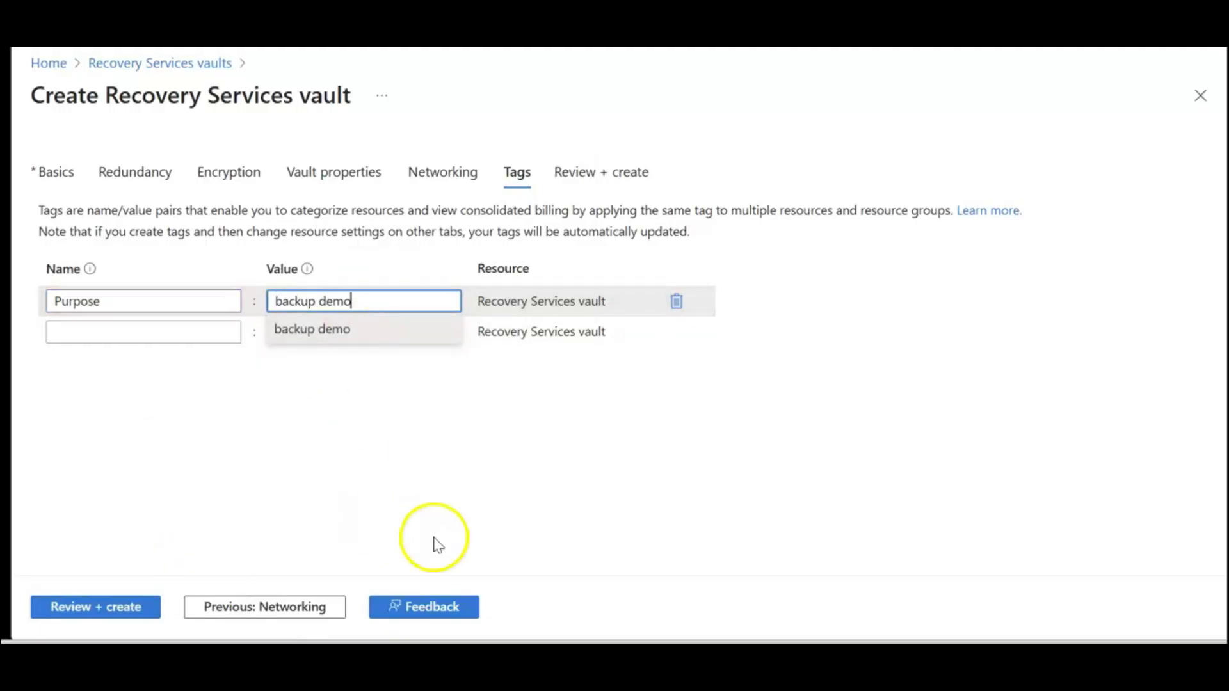
Step: Review the configuration summary of the Recovery Services vault and create the vault
left_click(320, 614)
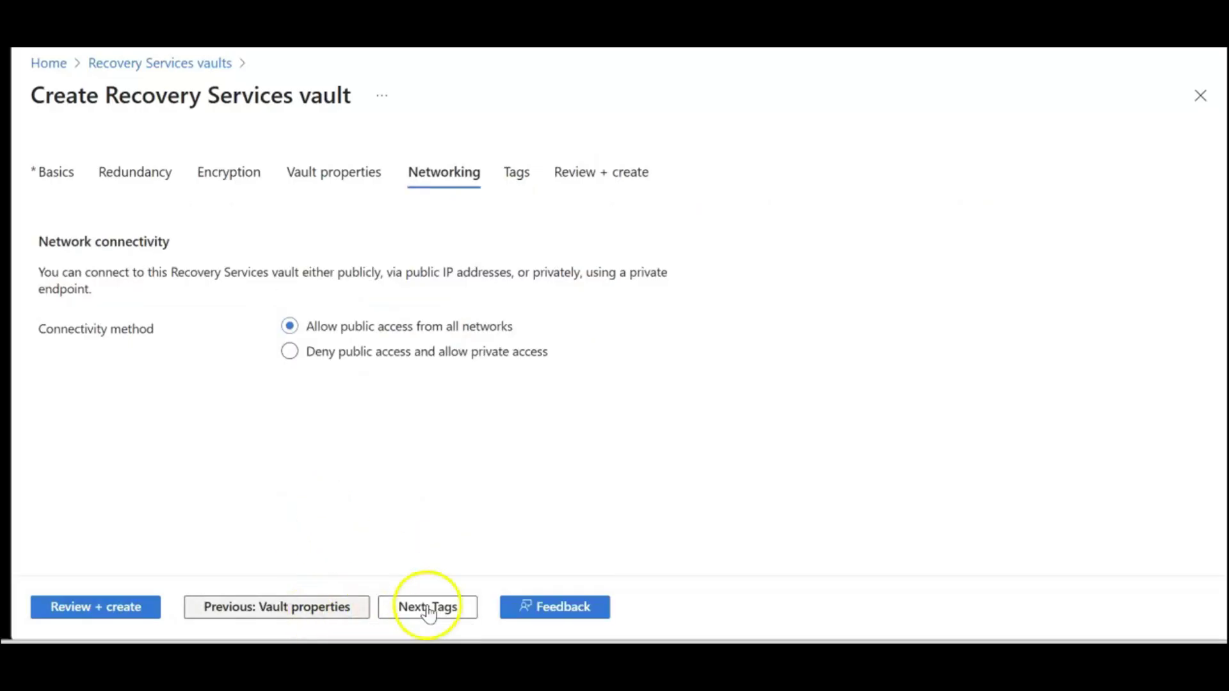
left_click(133, 609)
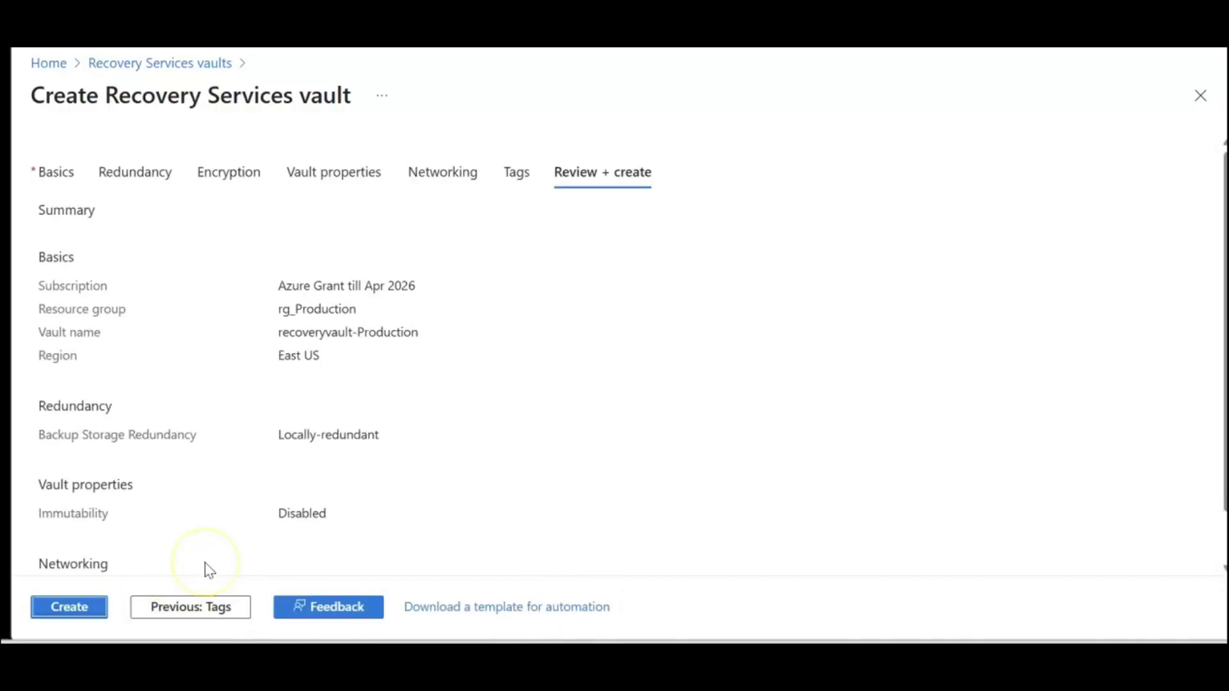
scroll(209, 569, "down", 1)
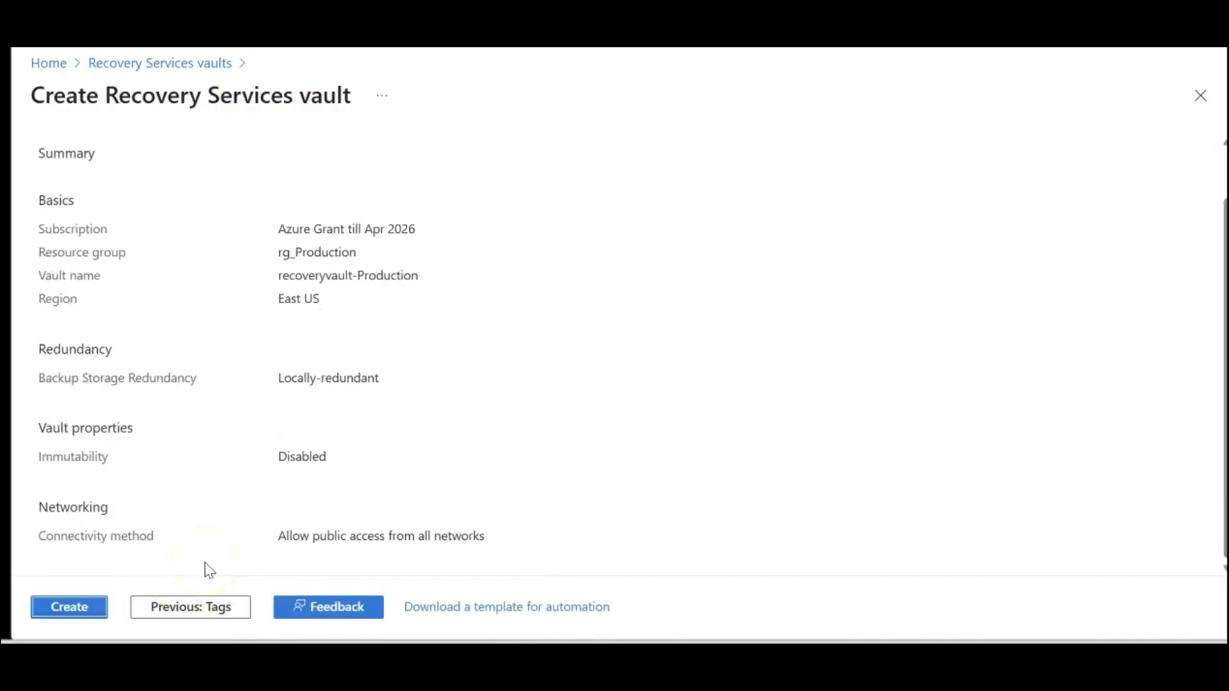
left_click(71, 608)
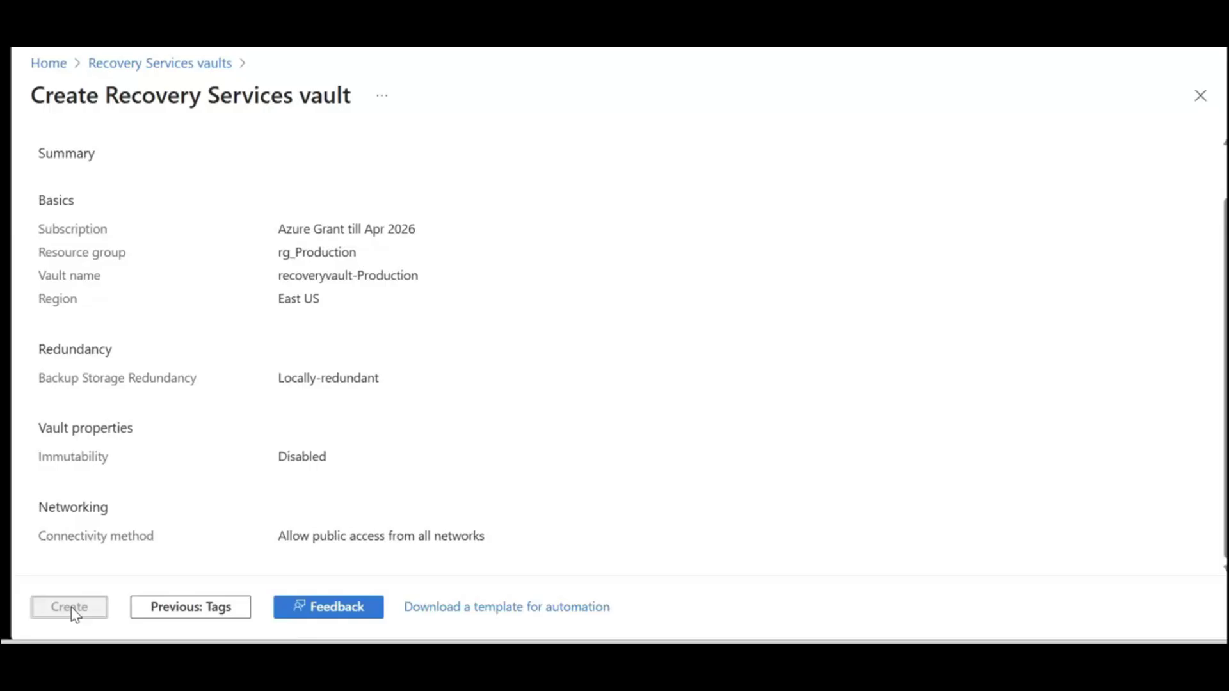
Step: Open the deployed recoveryvault-Production vault and view its protected backup items by management type
left_click(57, 102)
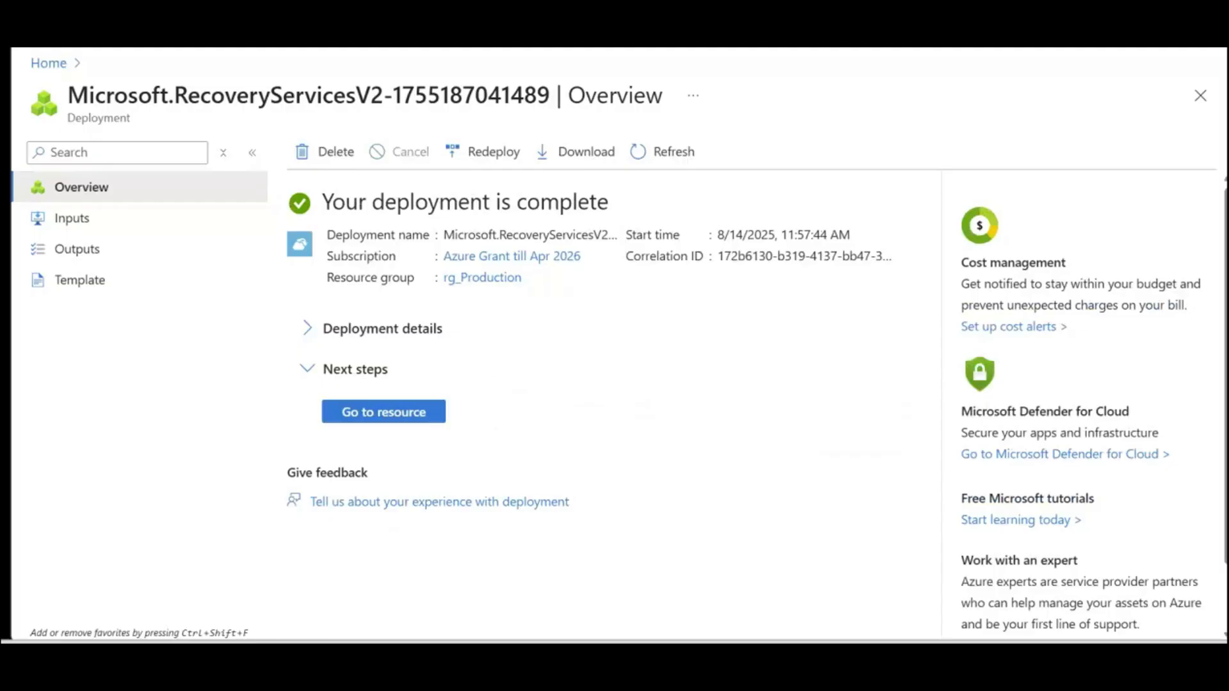
left_click(383, 418)
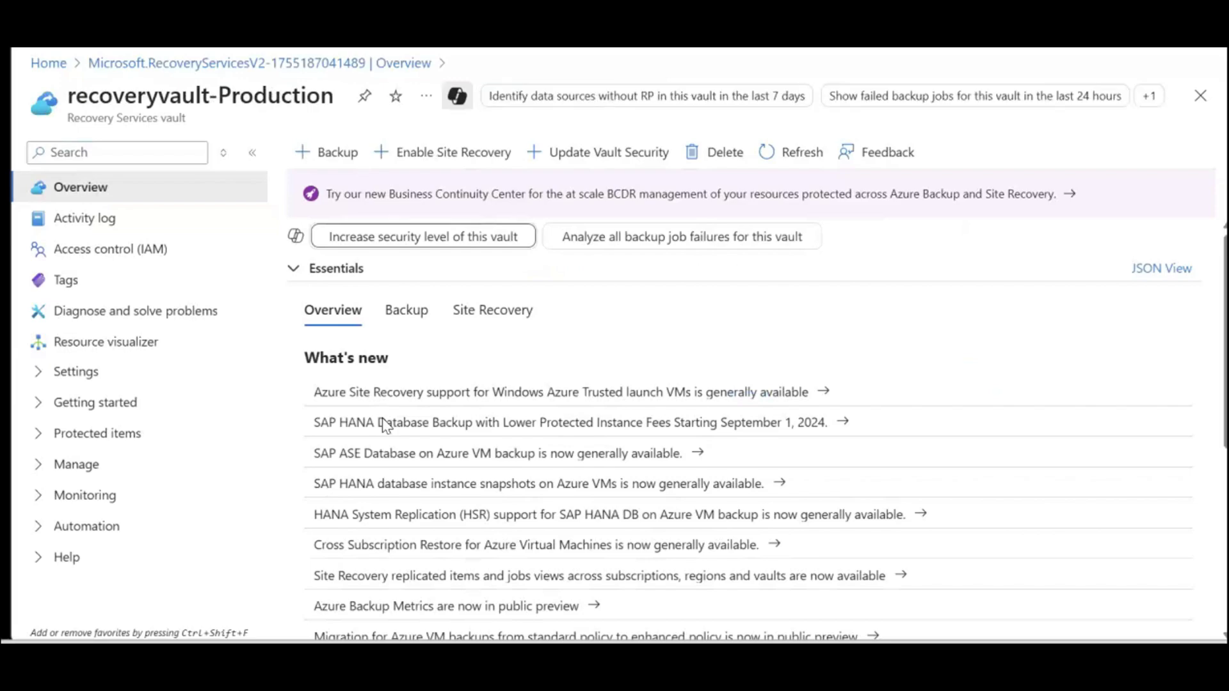
left_click(44, 369)
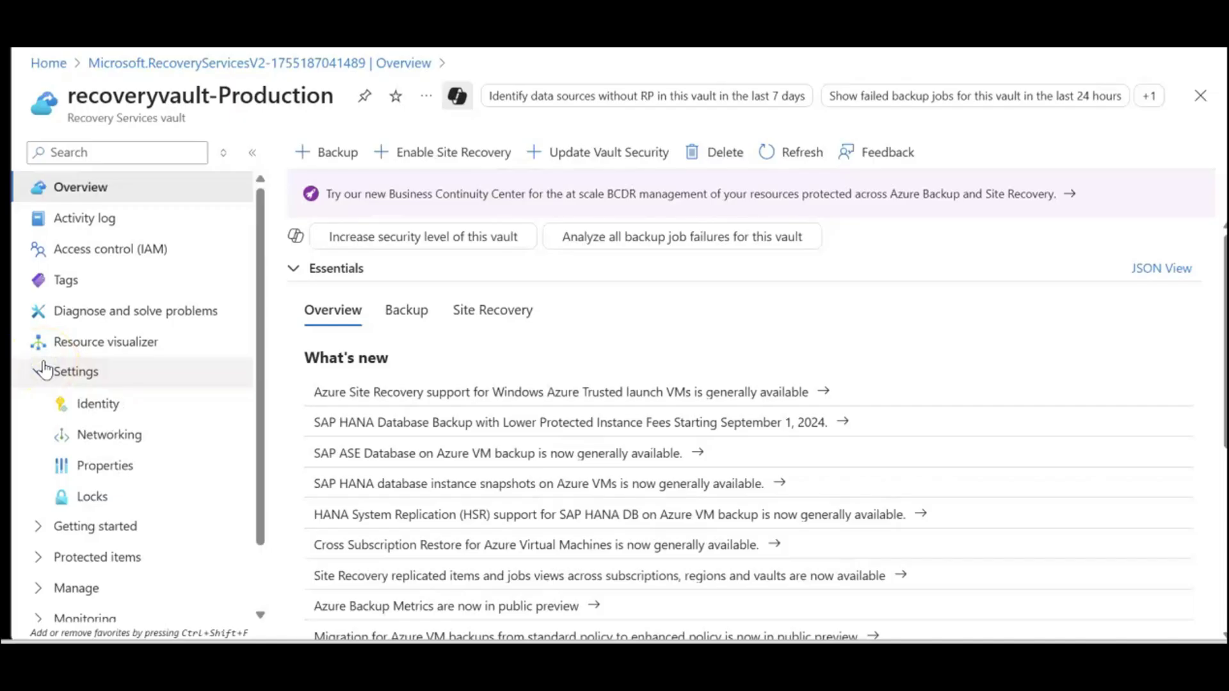
left_click(40, 557)
scroll(48, 571, "down", 2)
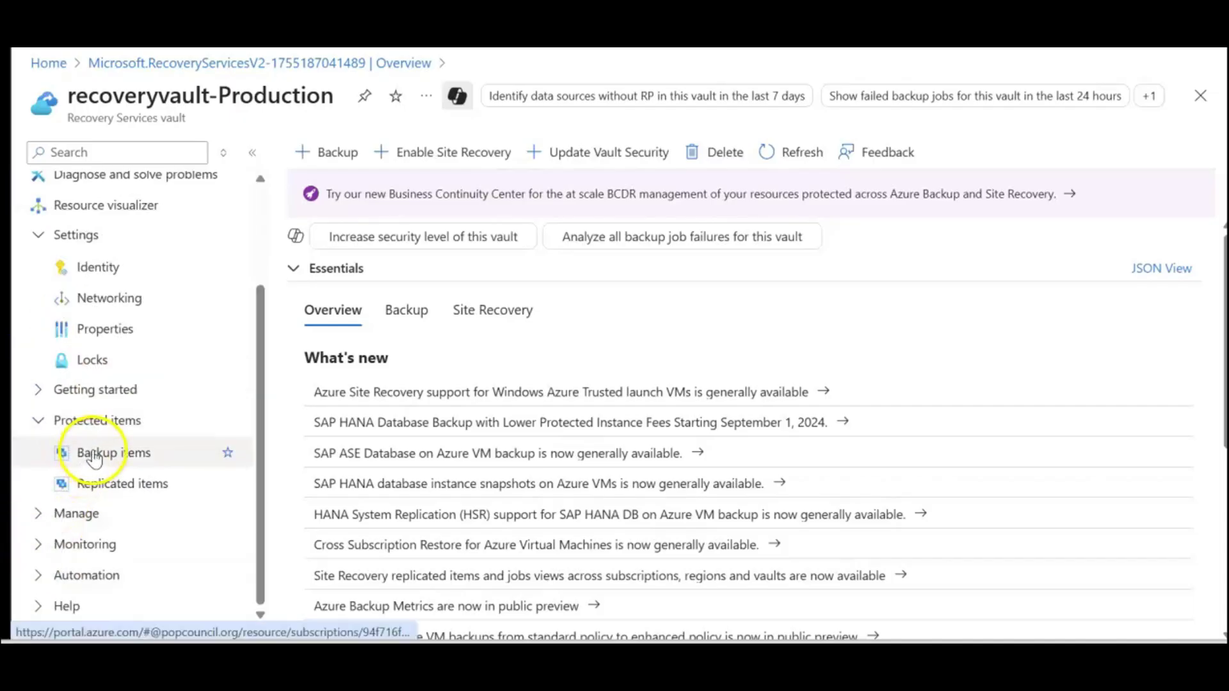
left_click(94, 456)
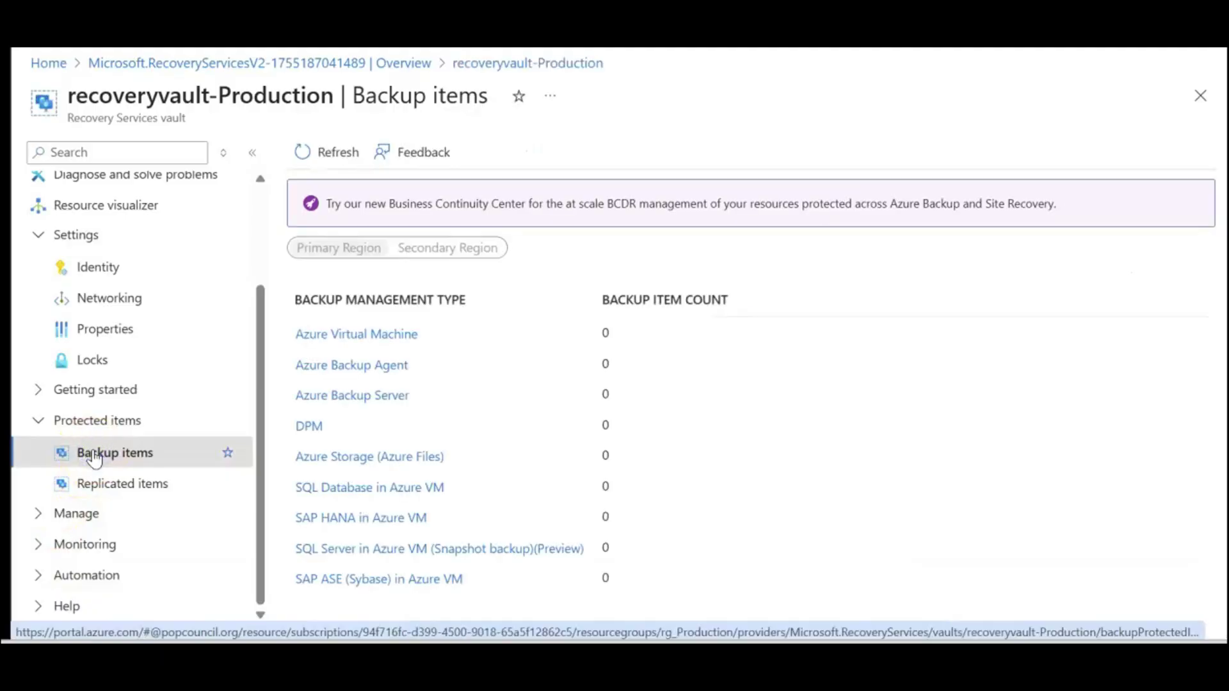
Step: Examine the vault's backup infrastructure, including its backup management servers, storage accounts section and protected servers
left_click(40, 515)
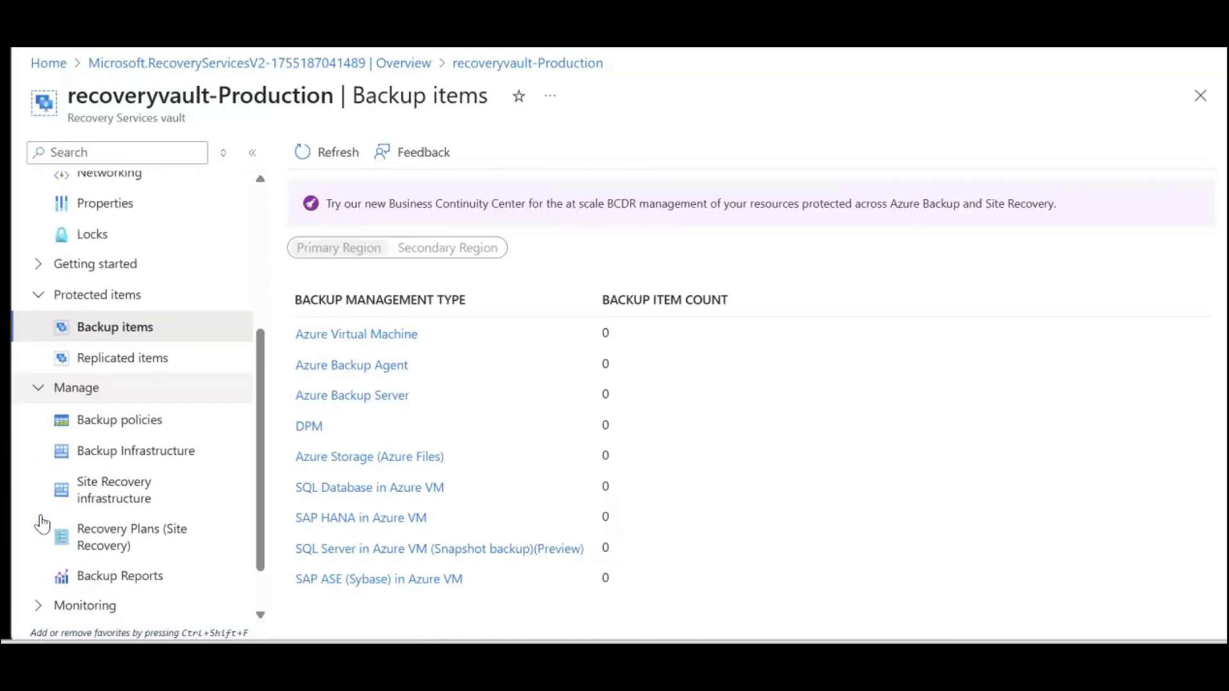
left_click(116, 456)
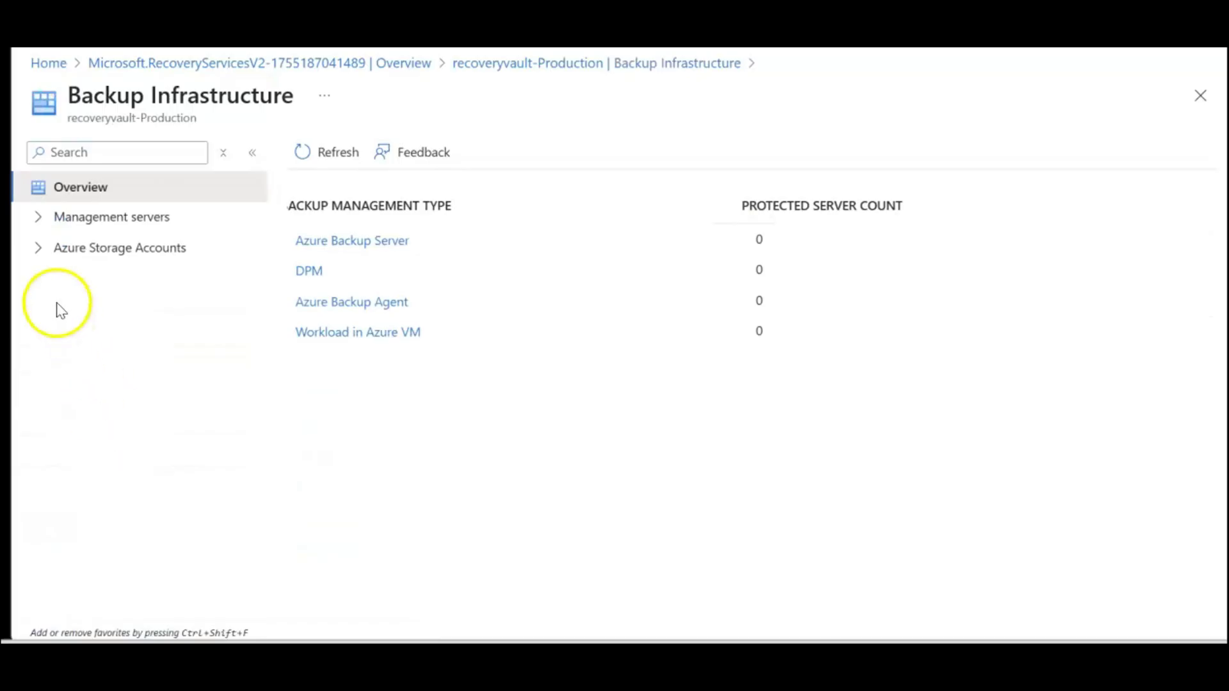
left_click(39, 219)
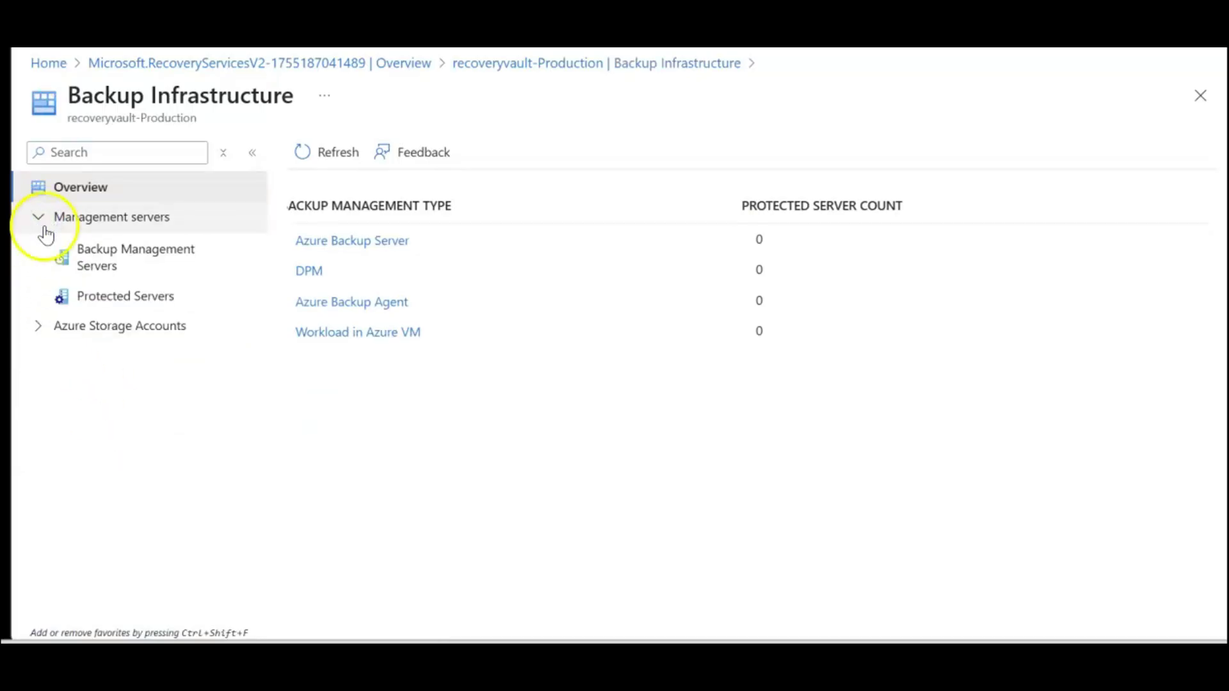
left_click(40, 328)
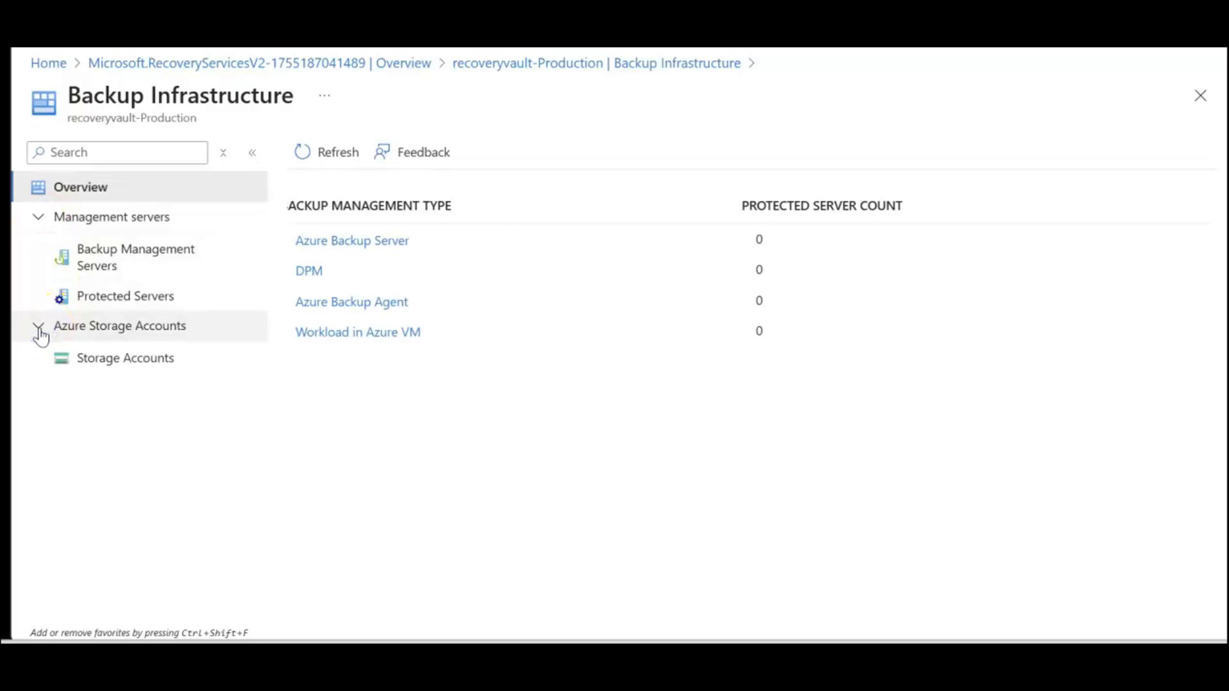
left_click(78, 256)
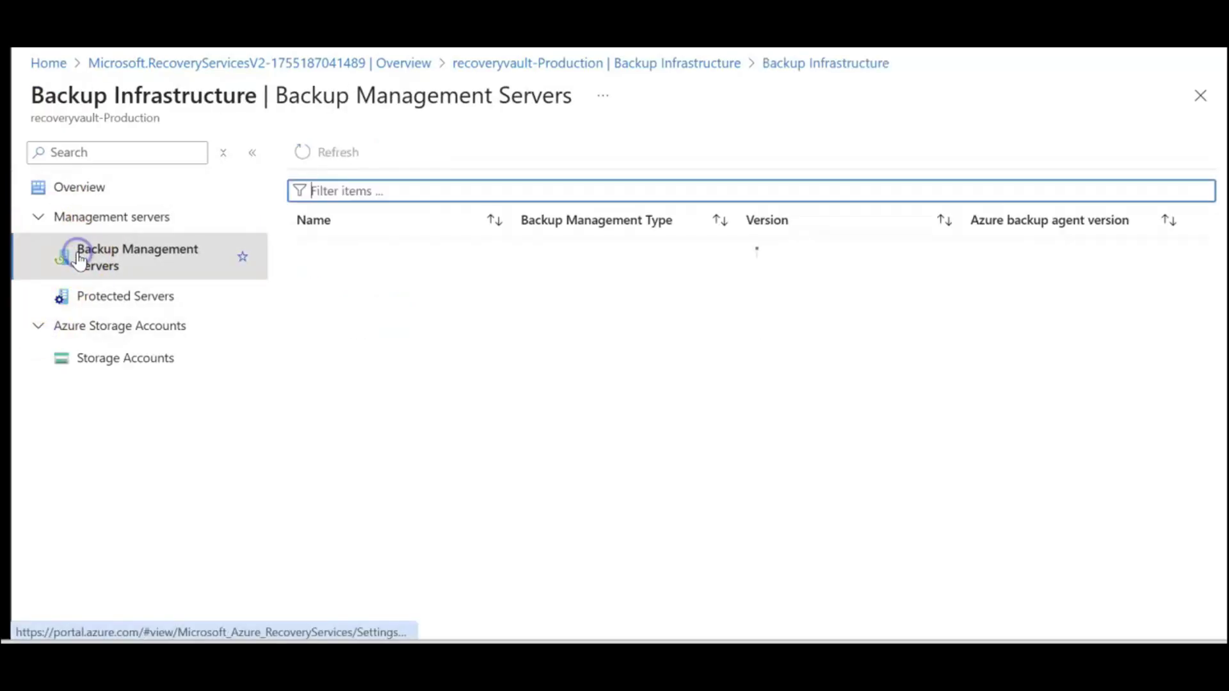
left_click(107, 305)
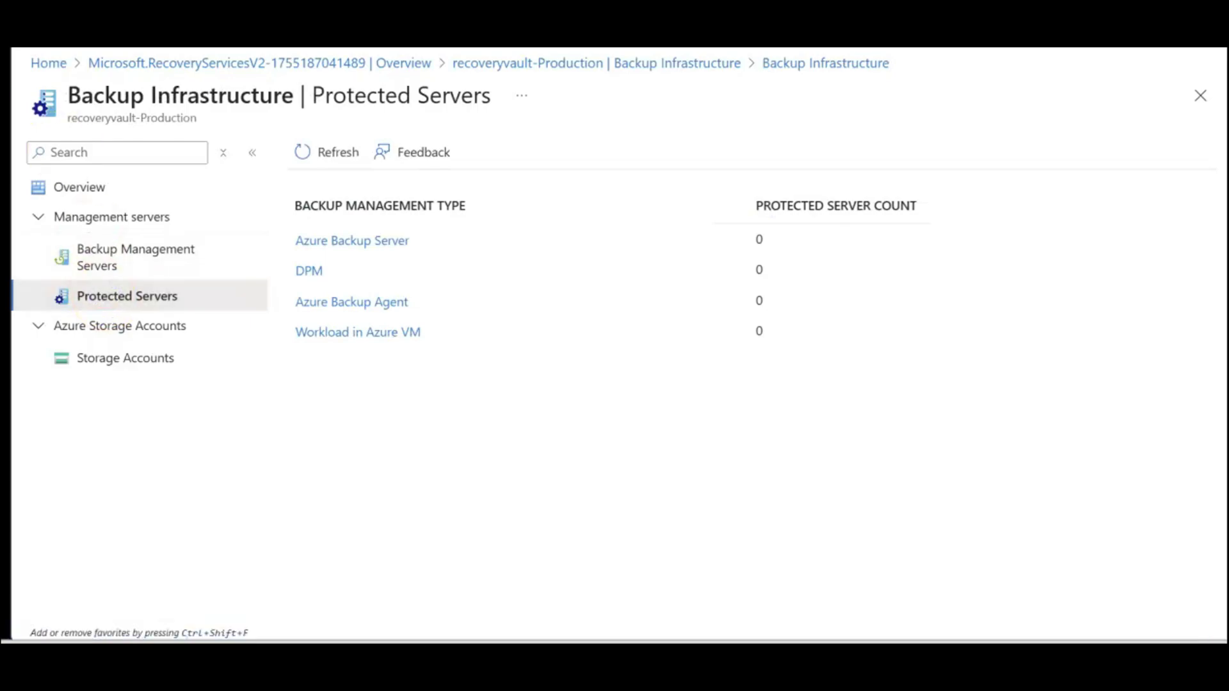
Step: Return to the vault overview and start a backup goal with the workload location set to On-Premises
left_click(605, 65)
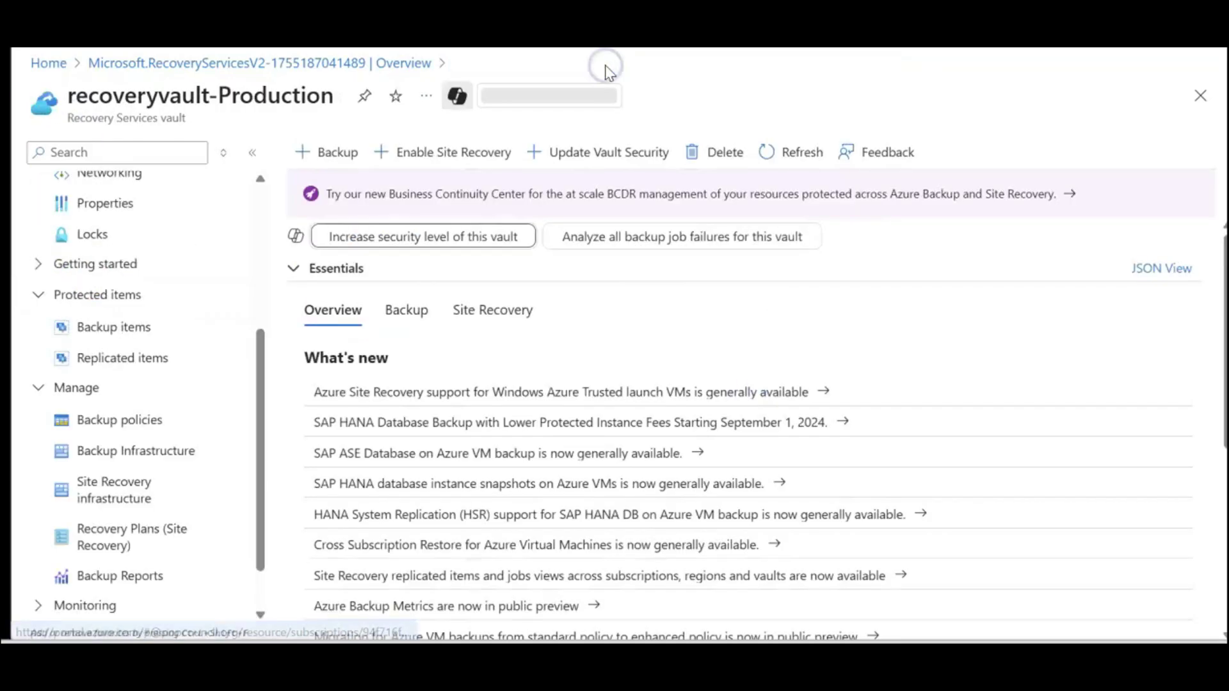
scroll(125, 351, "up", 2)
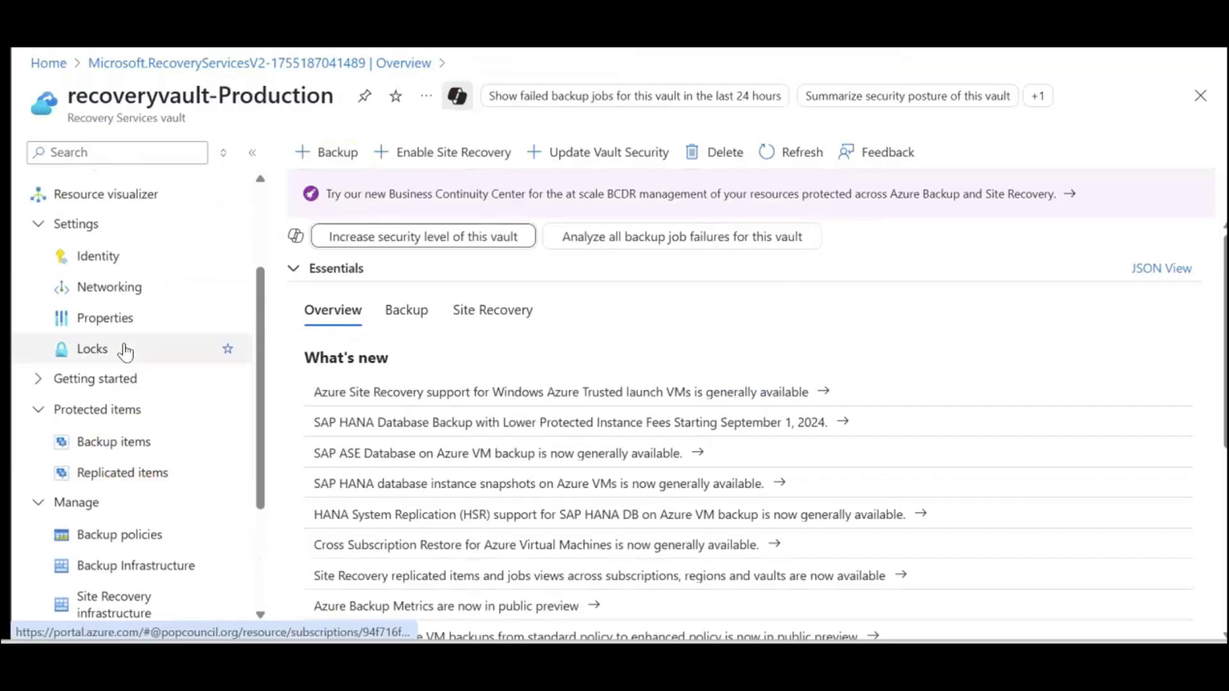
left_click(334, 152)
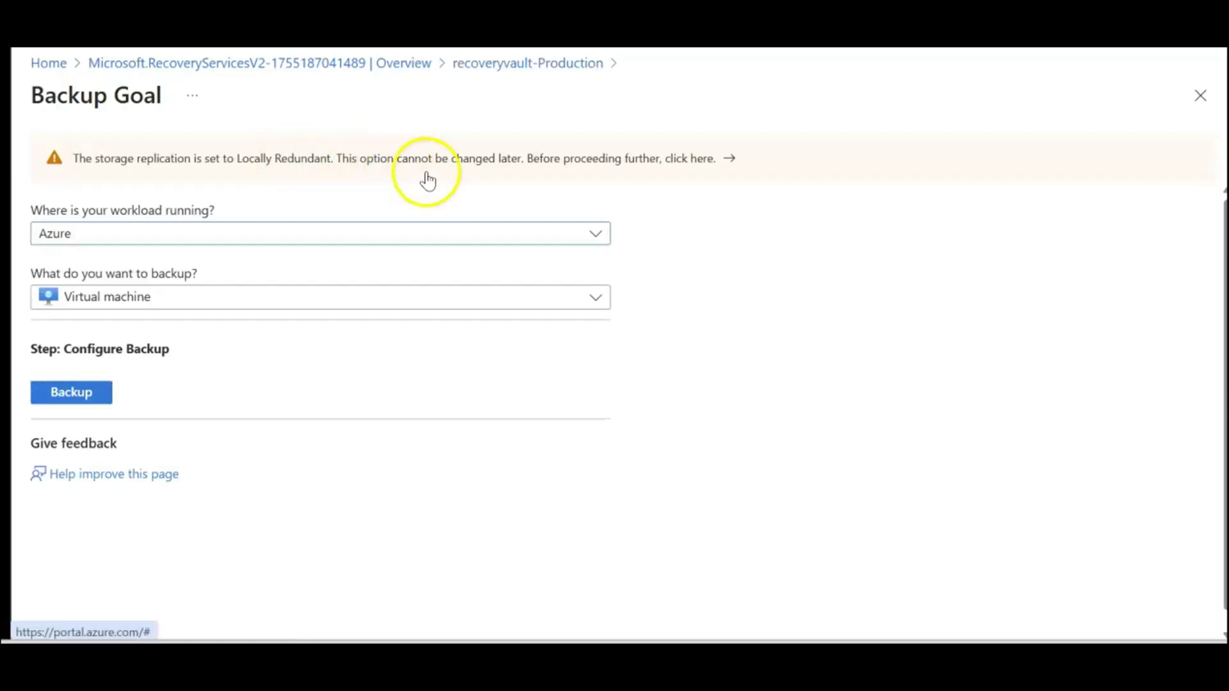
left_click(592, 235)
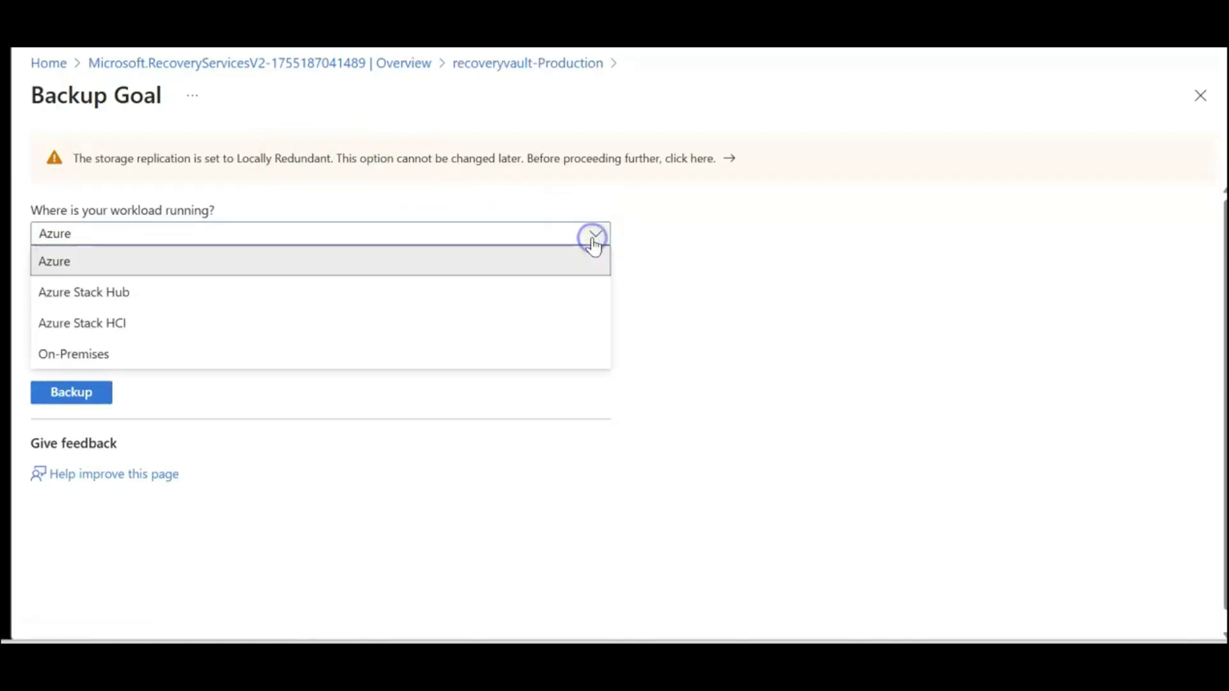
left_click(128, 354)
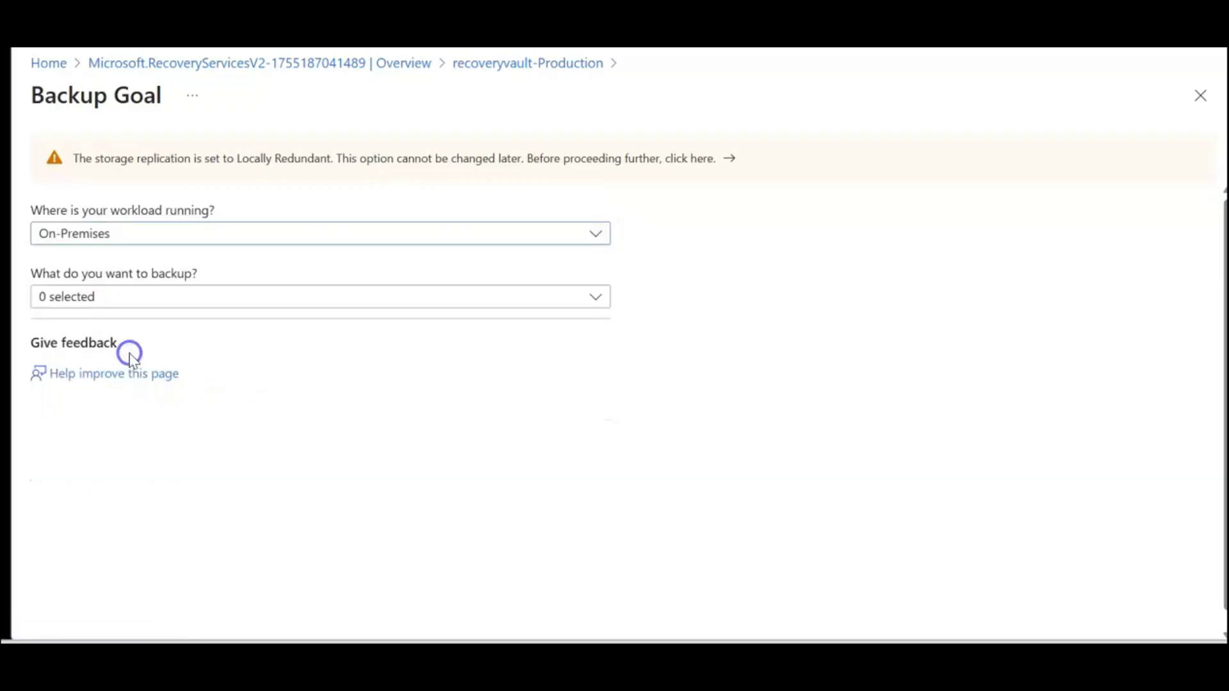
Step: Review the on-premises workload types available for backup, from files and folders to bare metal recovery
left_click(600, 298)
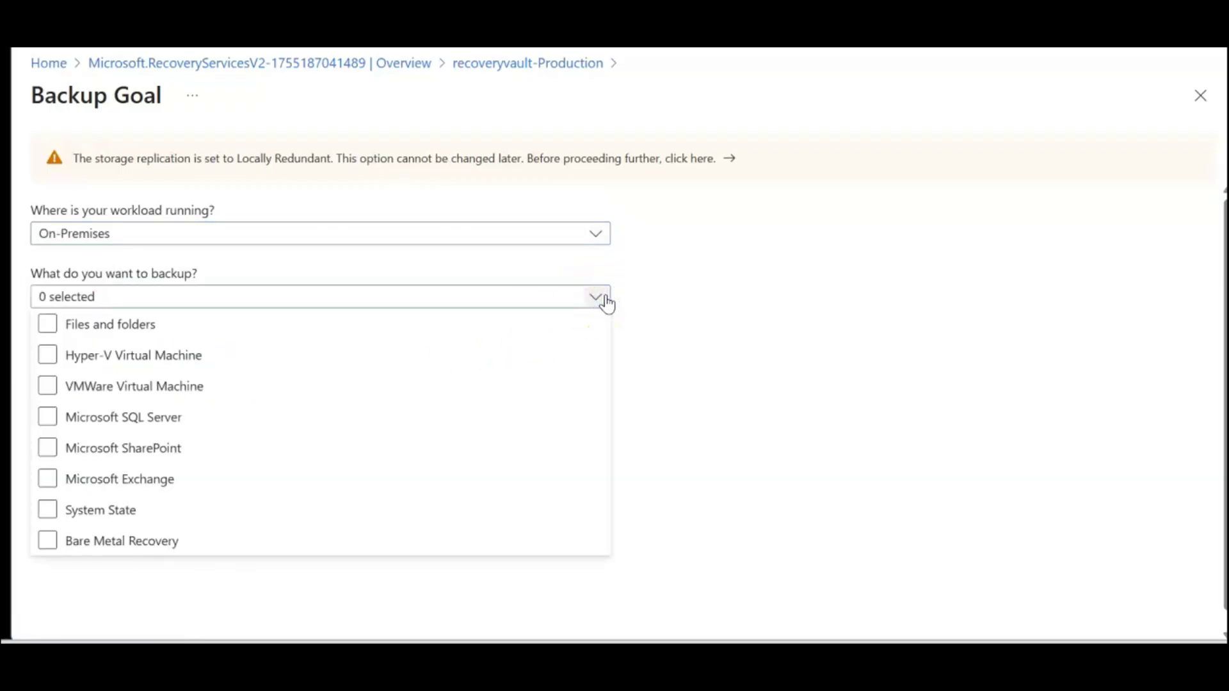
left_click(281, 363)
left_click(137, 512)
left_click(143, 542)
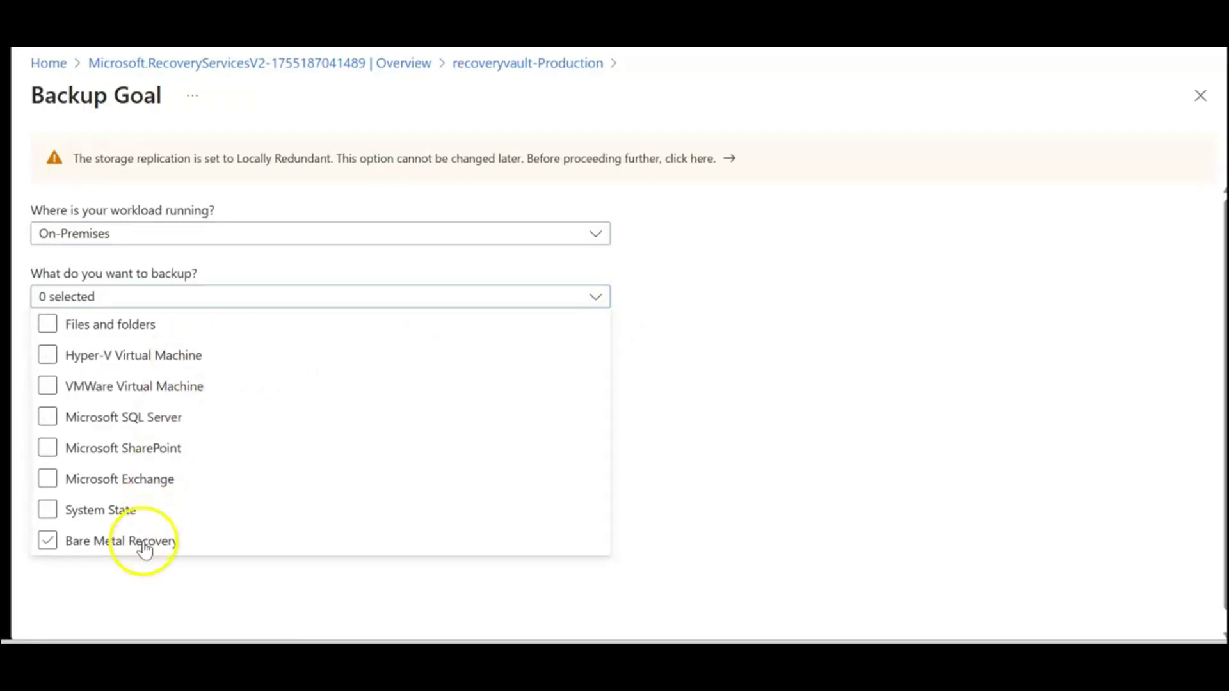
left_click(96, 516)
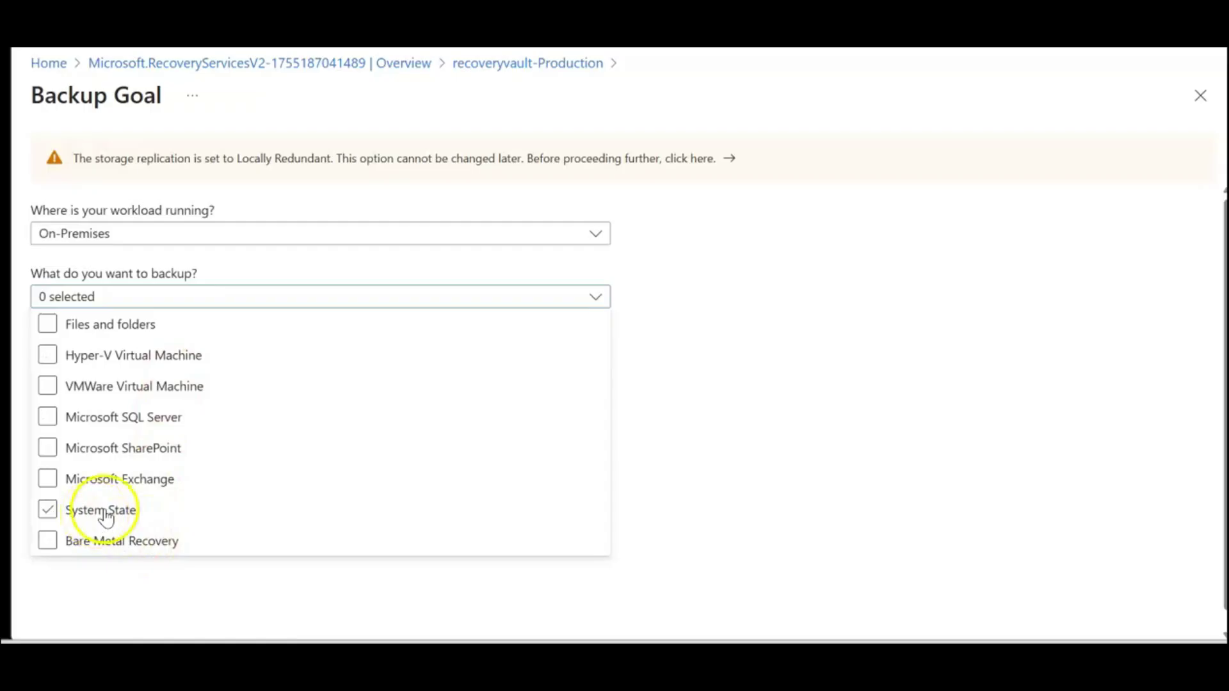
left_click(151, 486)
left_click(170, 450)
left_click(128, 422)
left_click(124, 388)
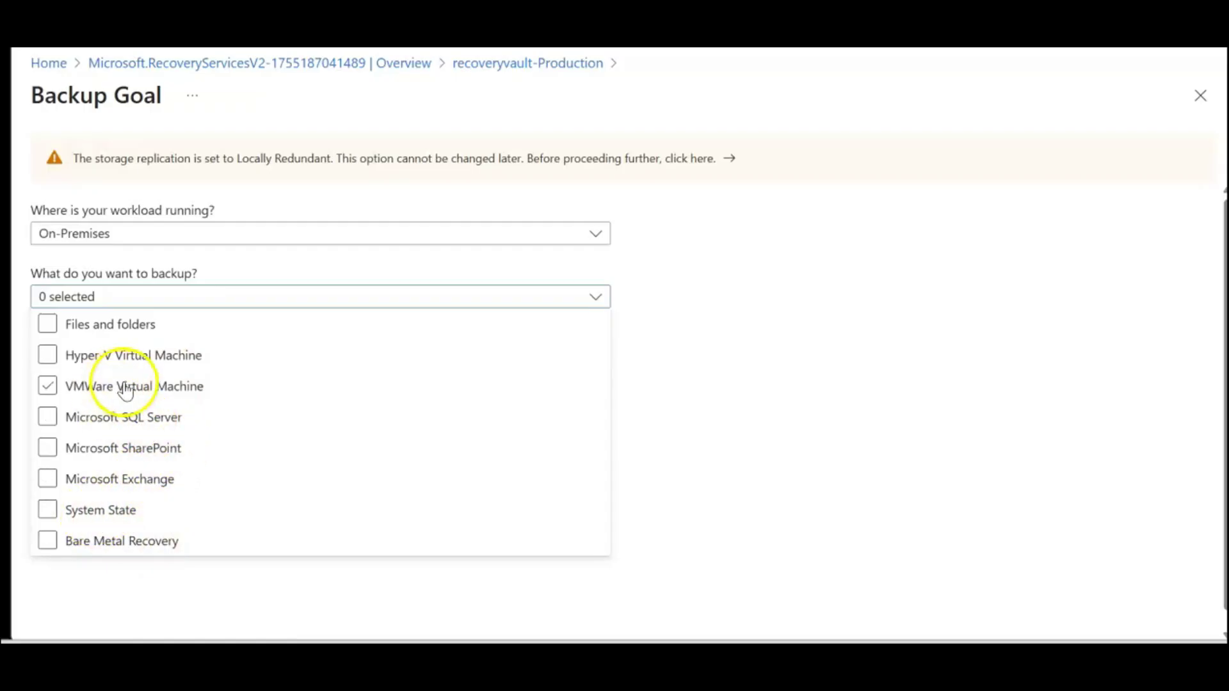
left_click(124, 358)
left_click(119, 334)
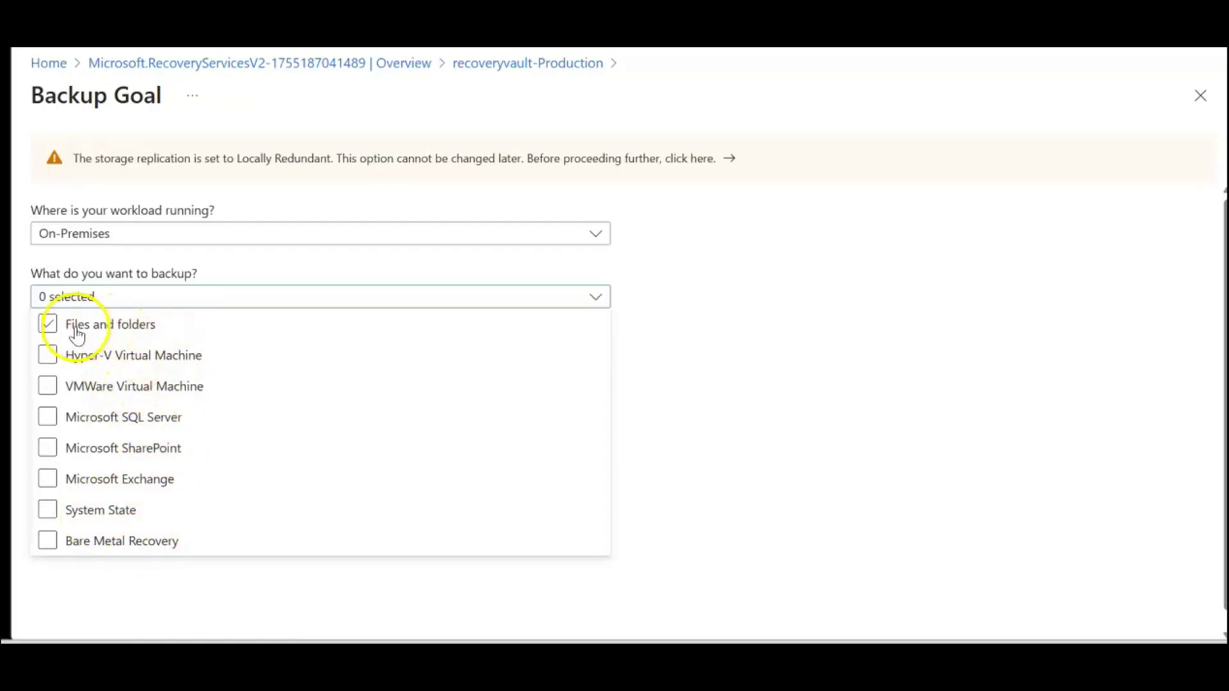
Step: Choose System State as the item to back up and open the infrastructure preparation instructions with the Recovery Services agent download
left_click(48, 512)
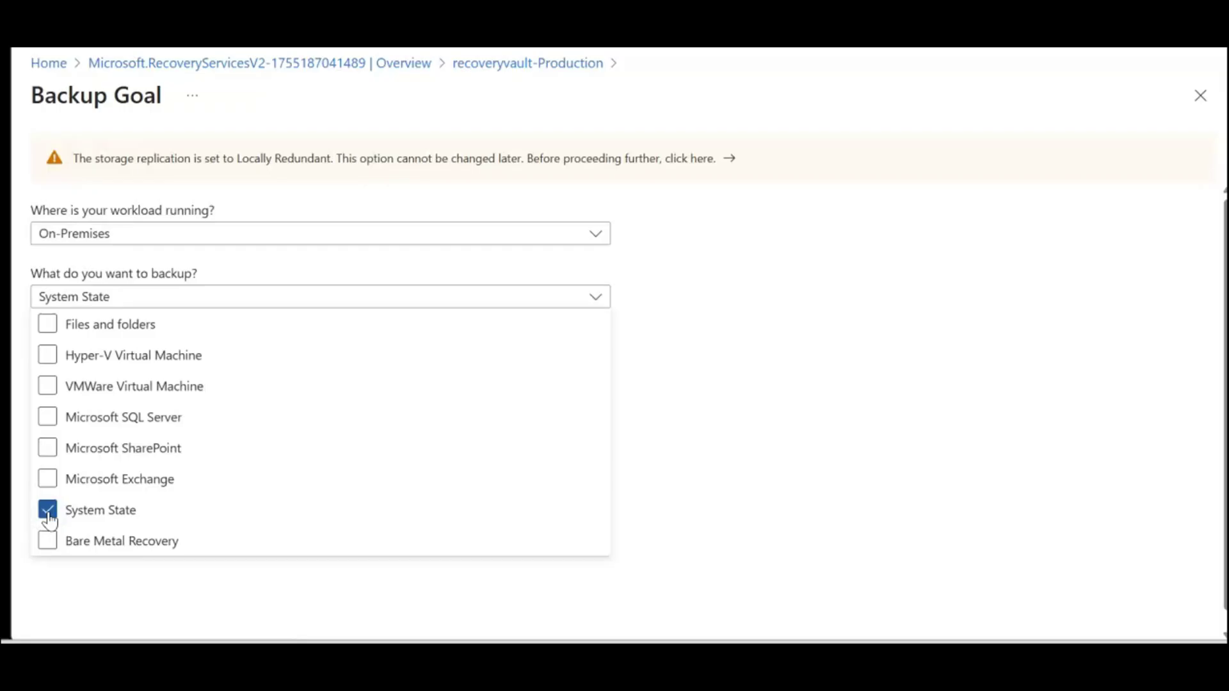
left_click(768, 424)
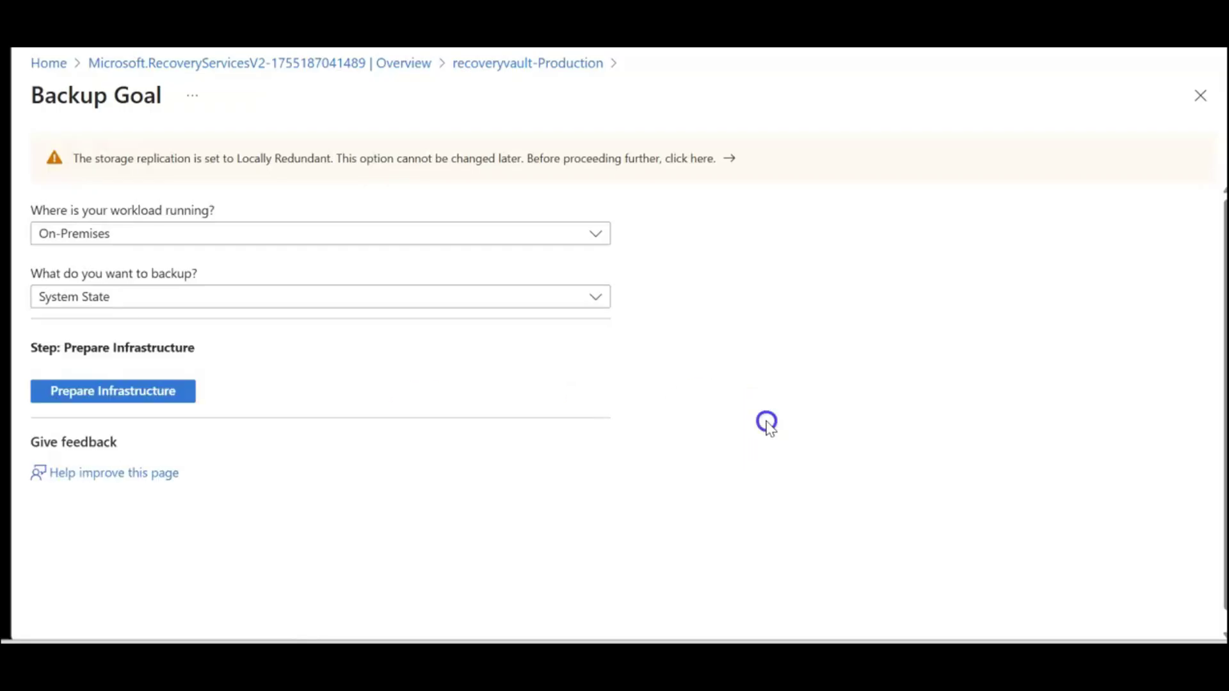
left_click(123, 391)
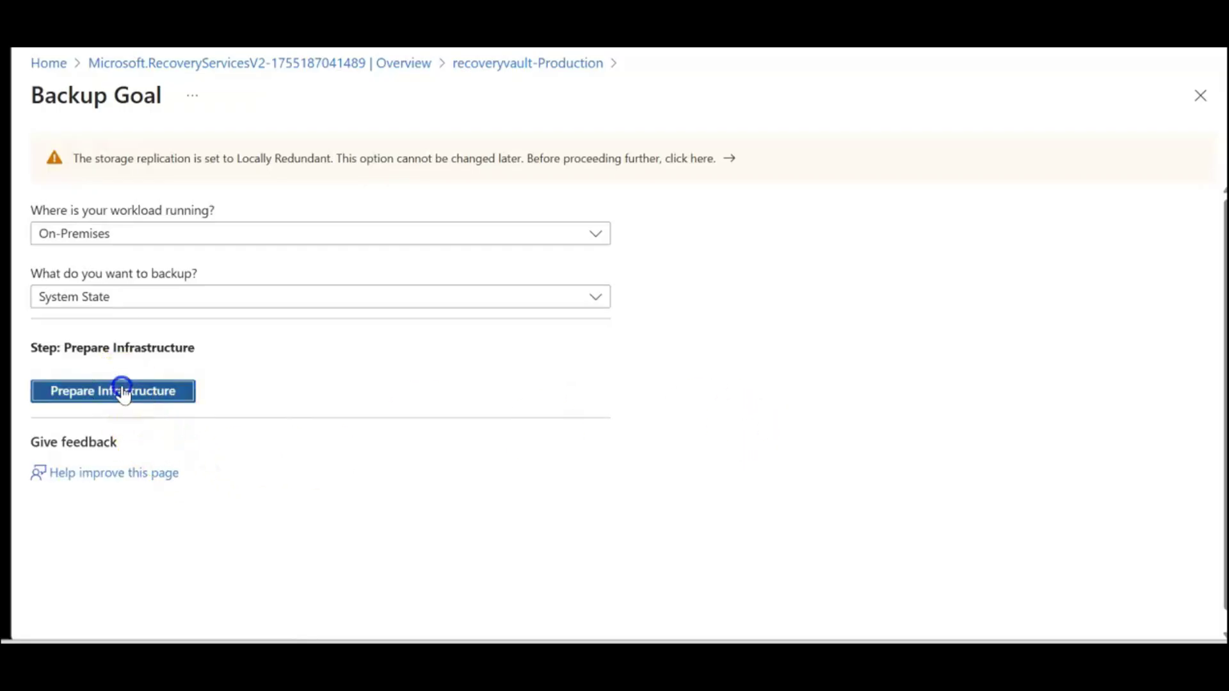
left_click(111, 327)
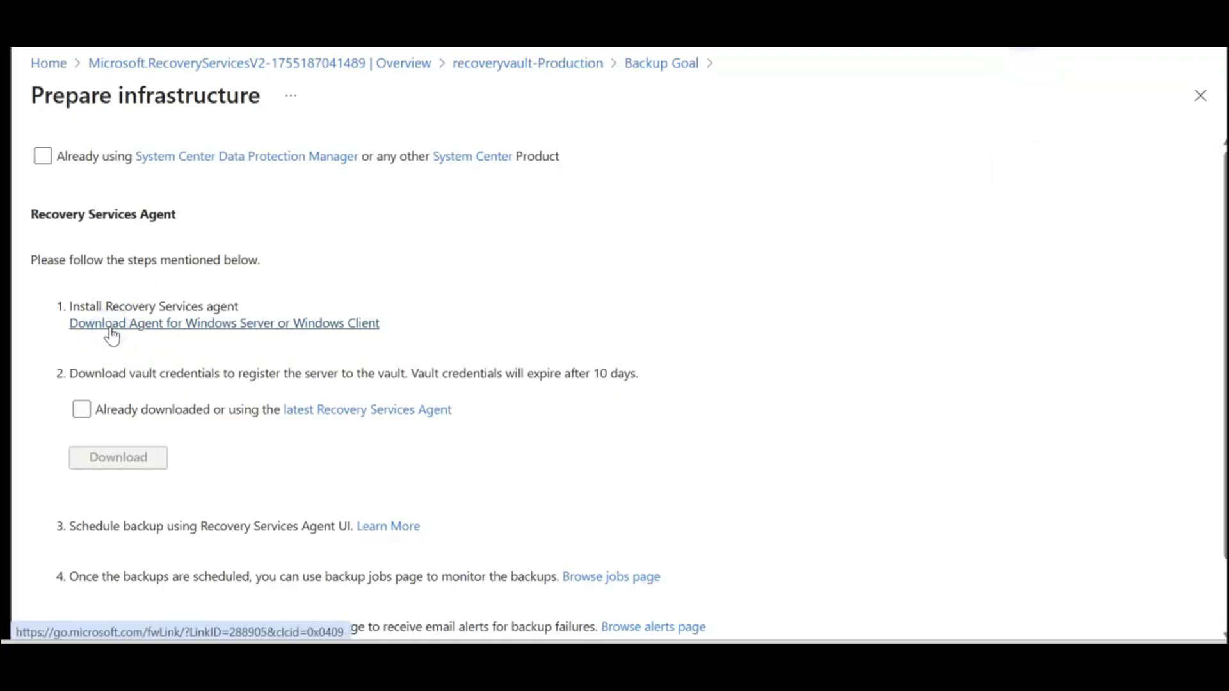
Step: Switch to Hyper-V Manager and connect to the running DC1-199 virtual machine
left_click(712, 263)
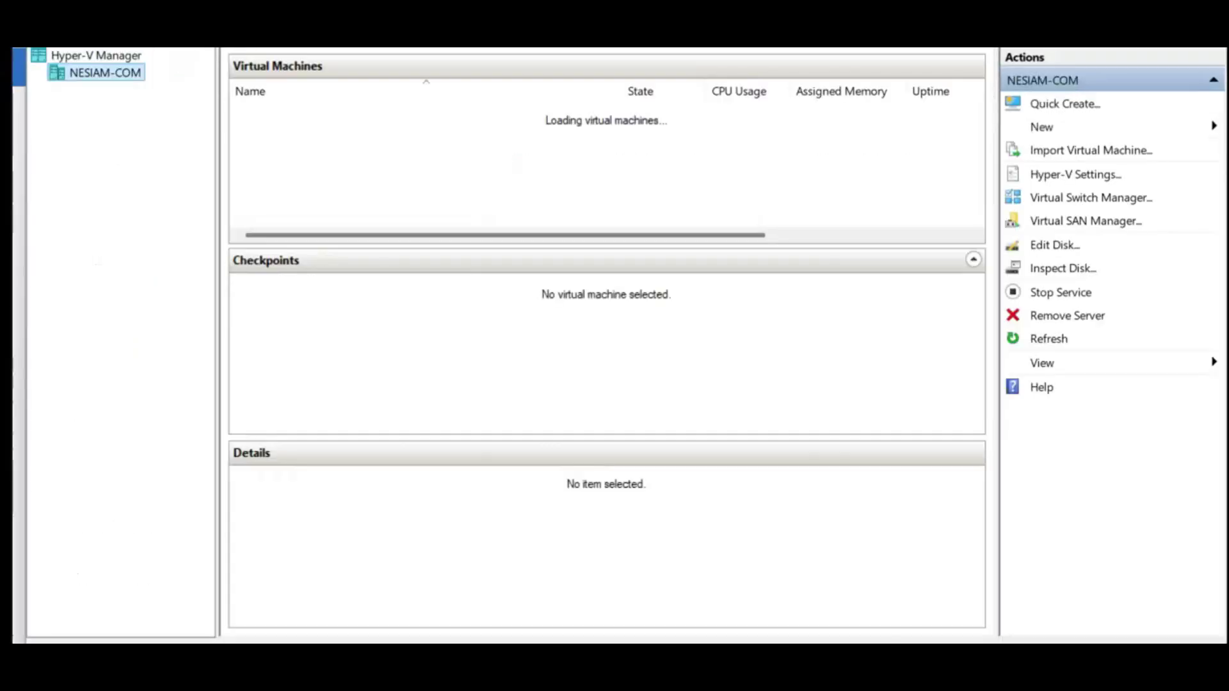
left_click(466, 493)
left_click(289, 203)
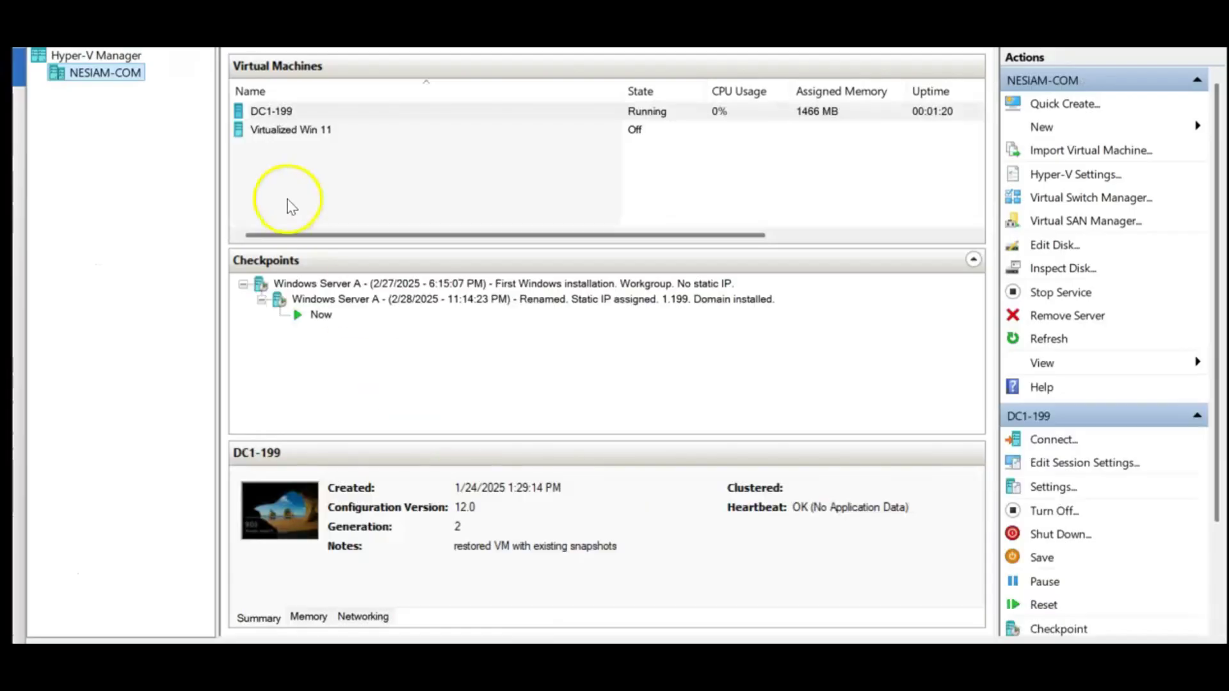
right_click(365, 119)
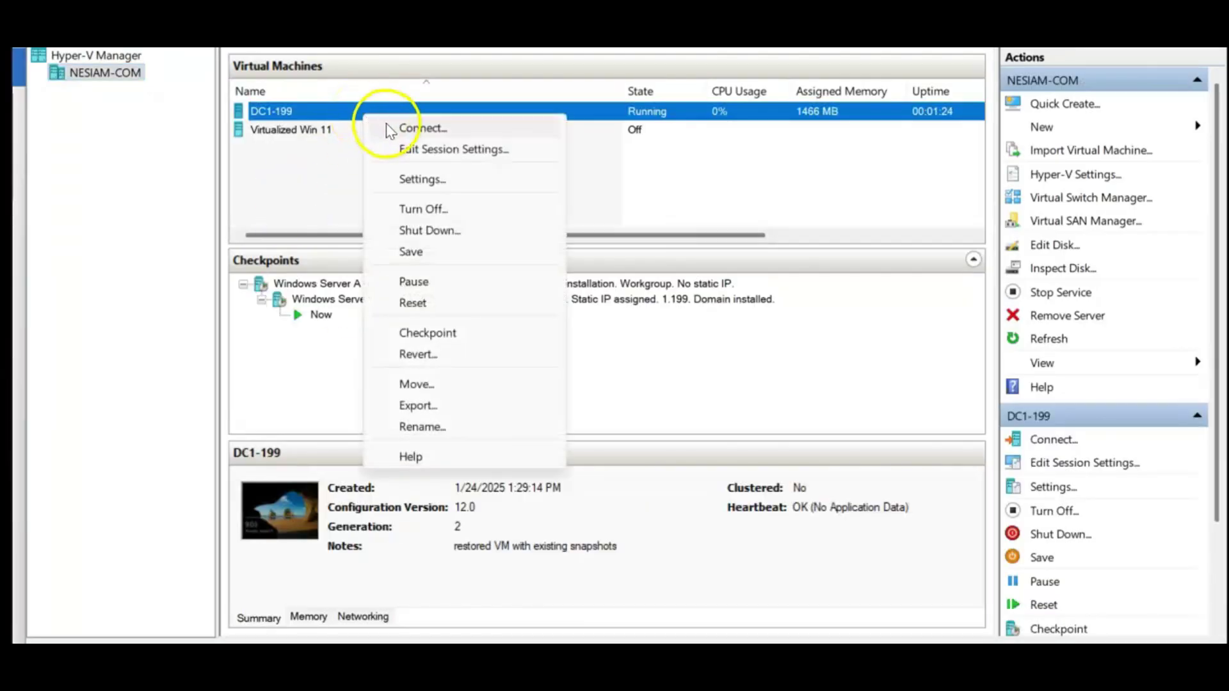
left_click(389, 128)
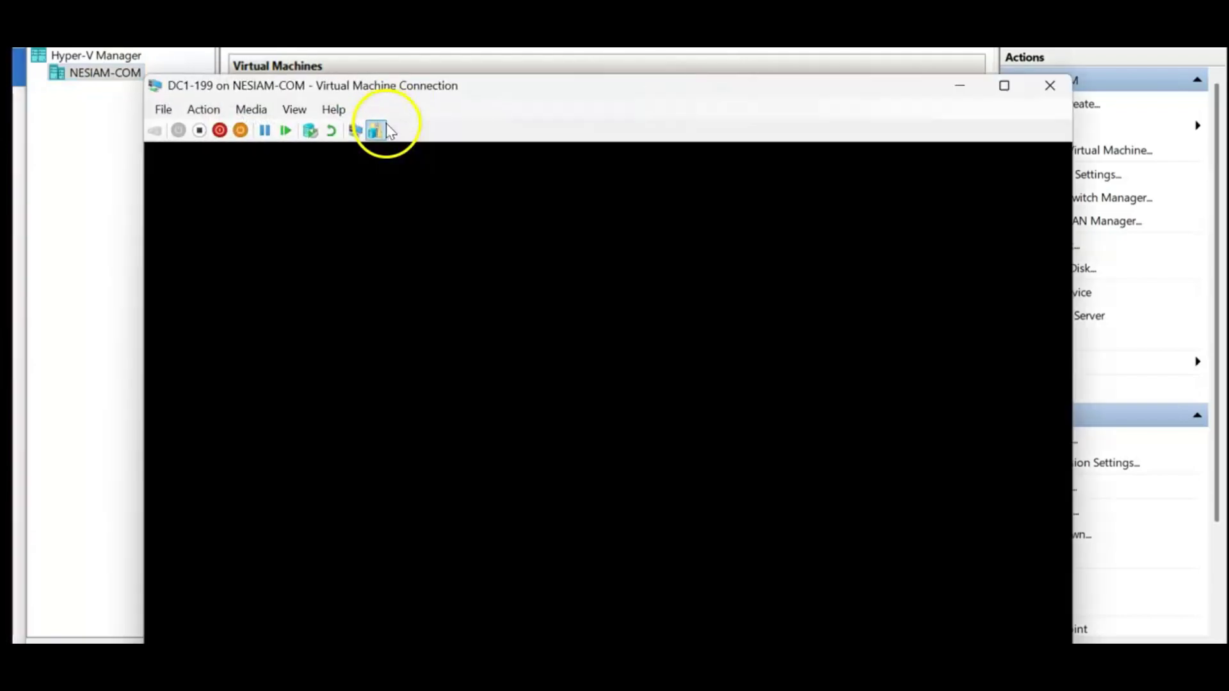
left_click_drag(472, 93, 498, 64)
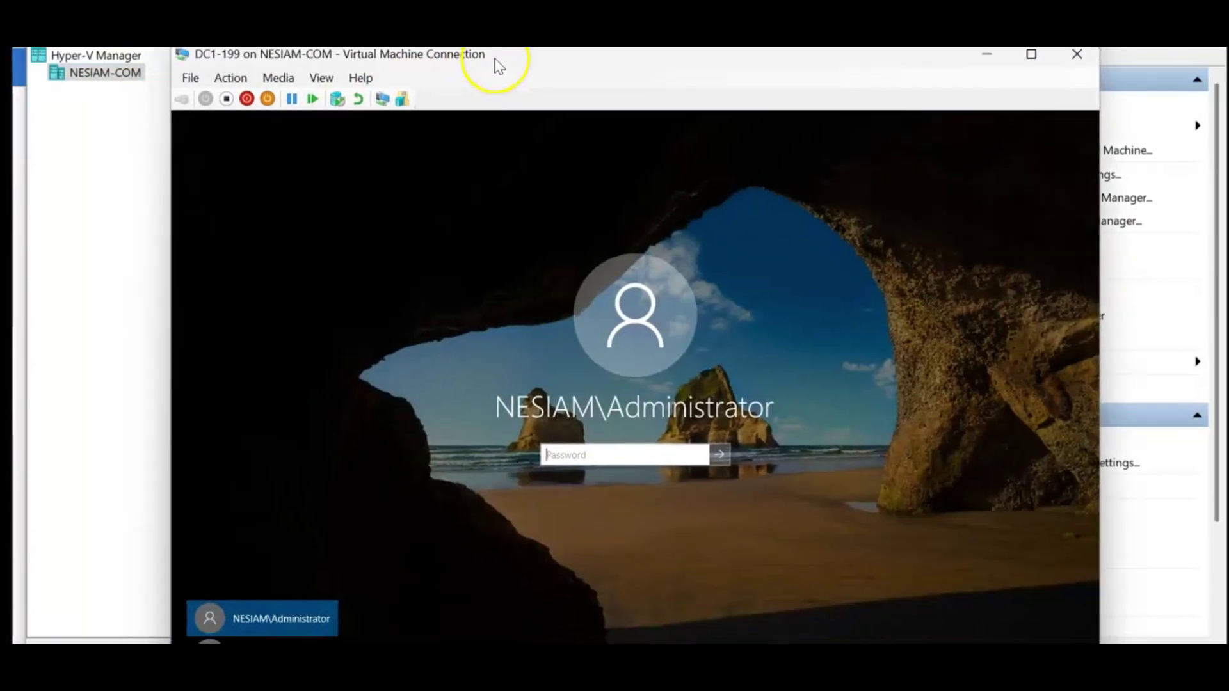
Step: Sign in to the DC1-199 virtual machine by entering the administrator account password
type("•")
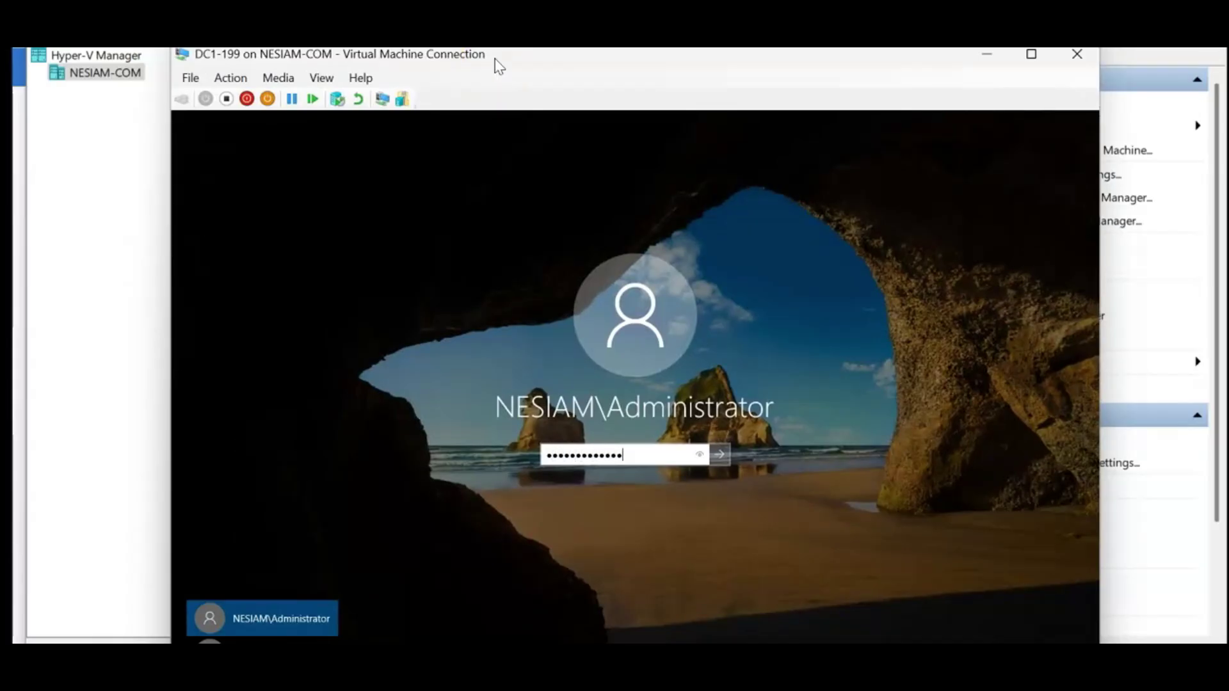
type("•••••••••••••")
key("Return")
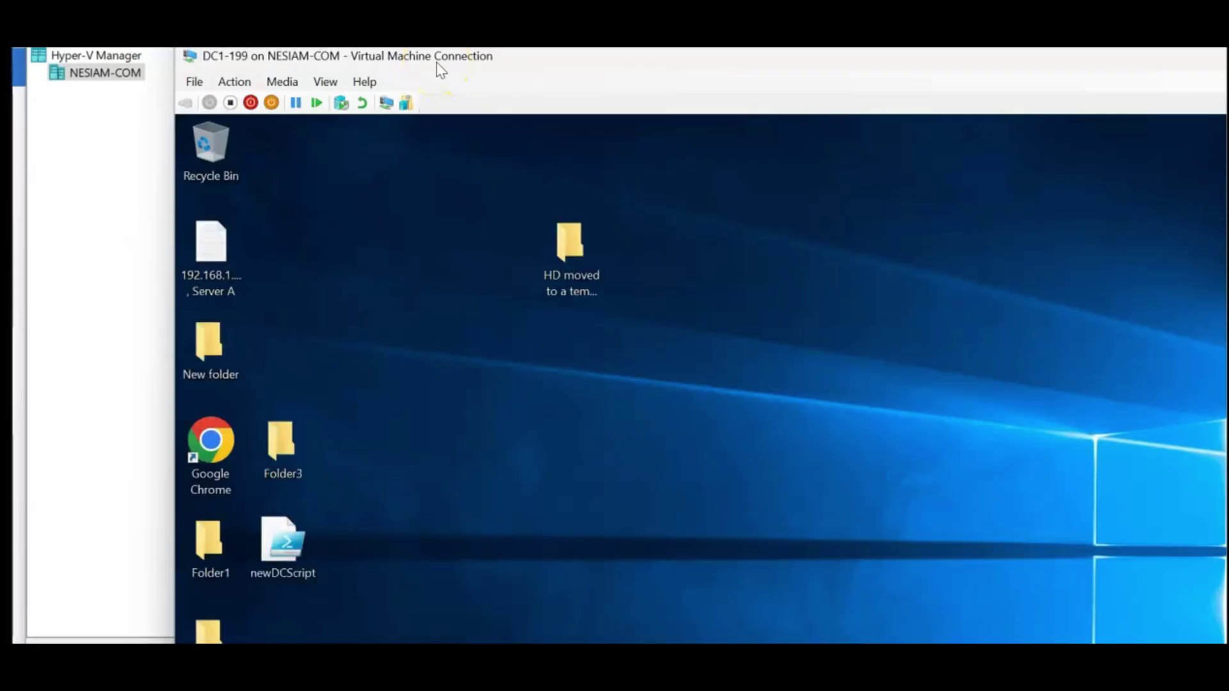
left_click_drag(437, 62, 400, 54)
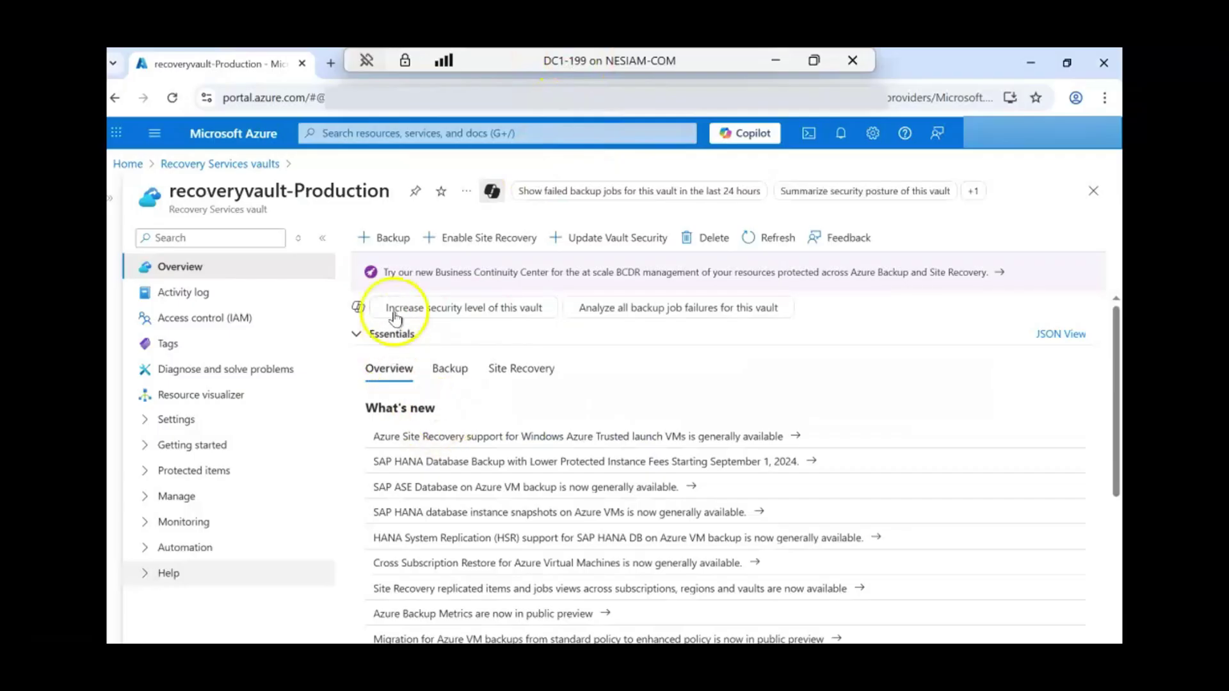
Step: Set the recoveryvault-Production backup goal to an On-Premises workload with System State and open the infrastructure preparation instructions
left_click(448, 370)
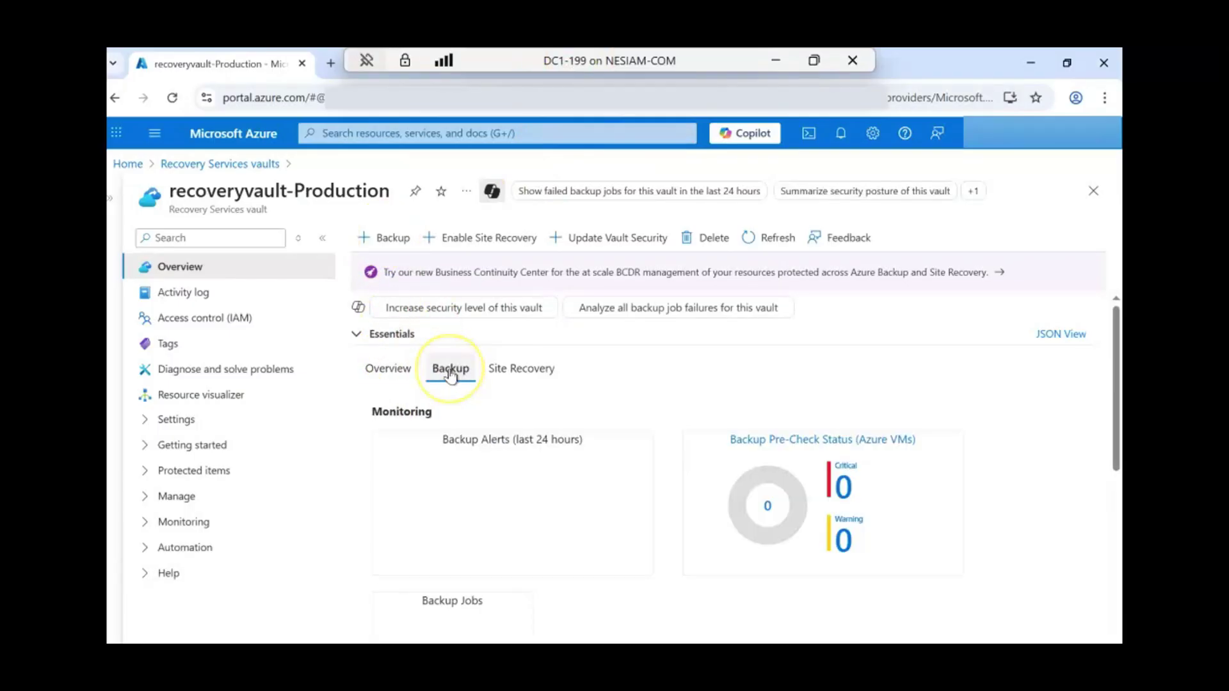
left_click(387, 240)
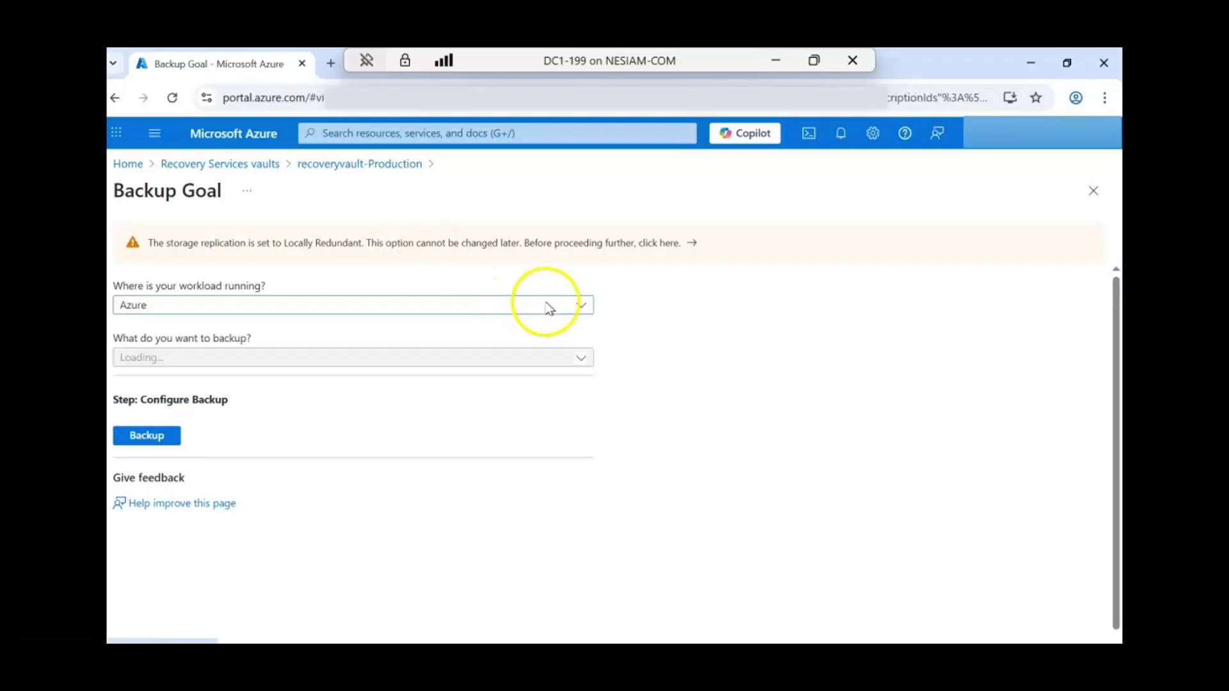
left_click(587, 308)
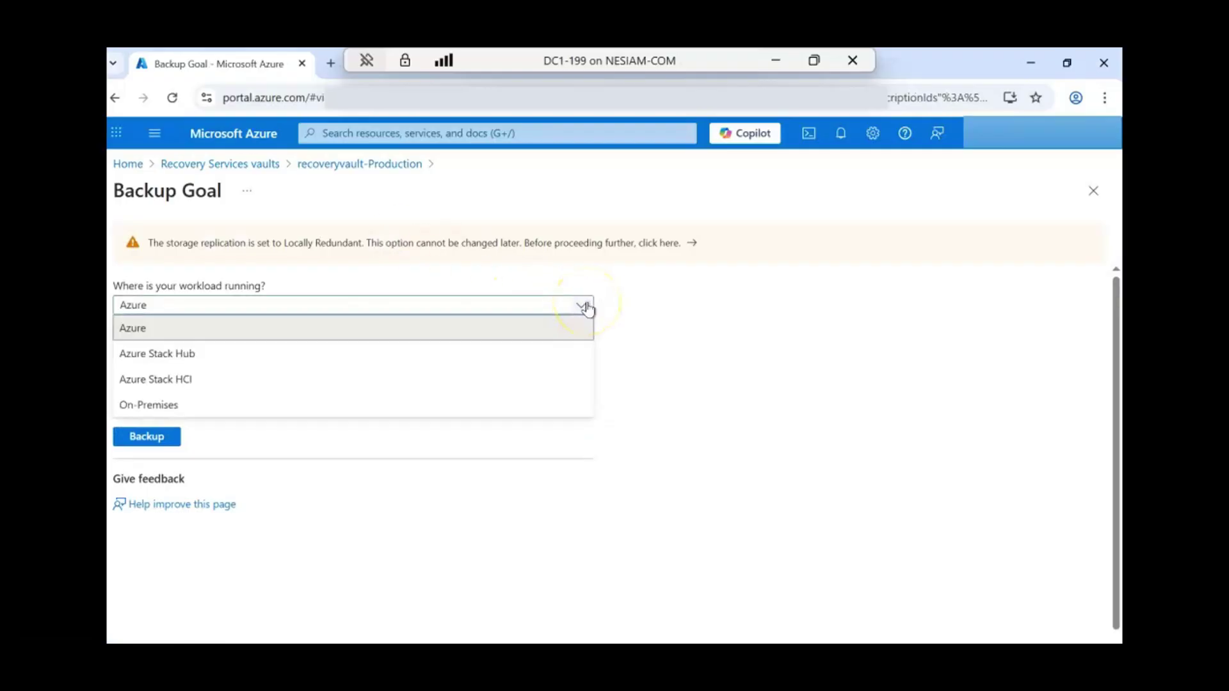
left_click(458, 404)
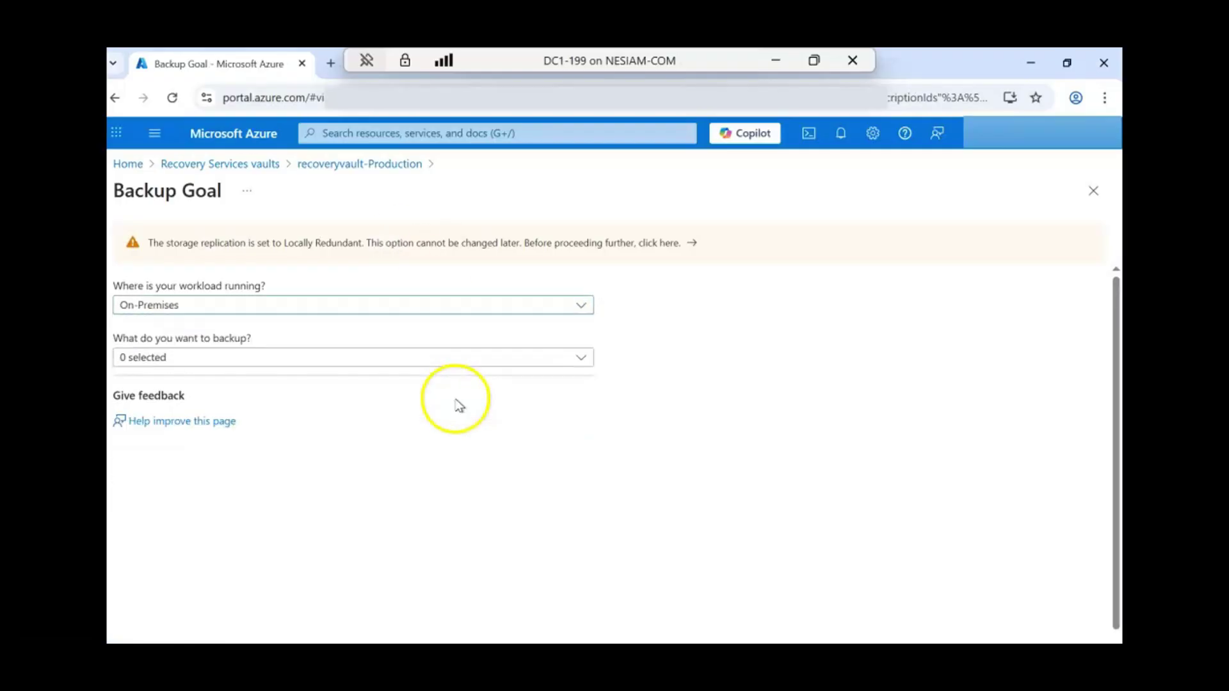
left_click(583, 361)
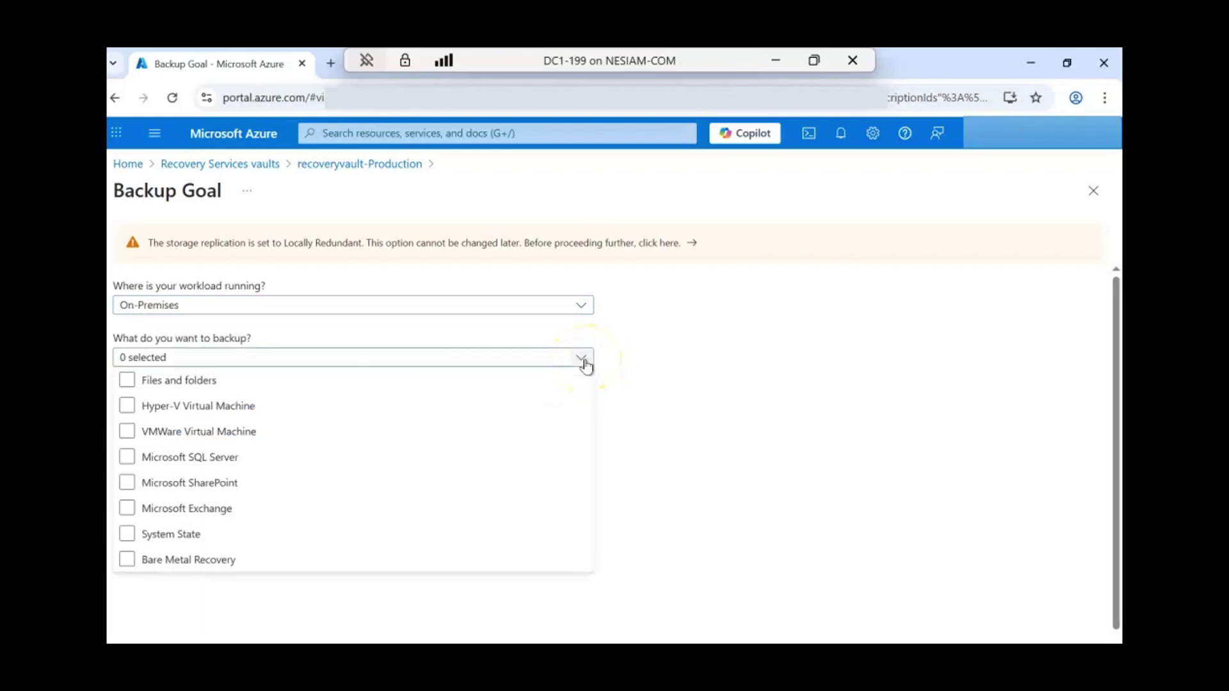
left_click(126, 535)
left_click(705, 433)
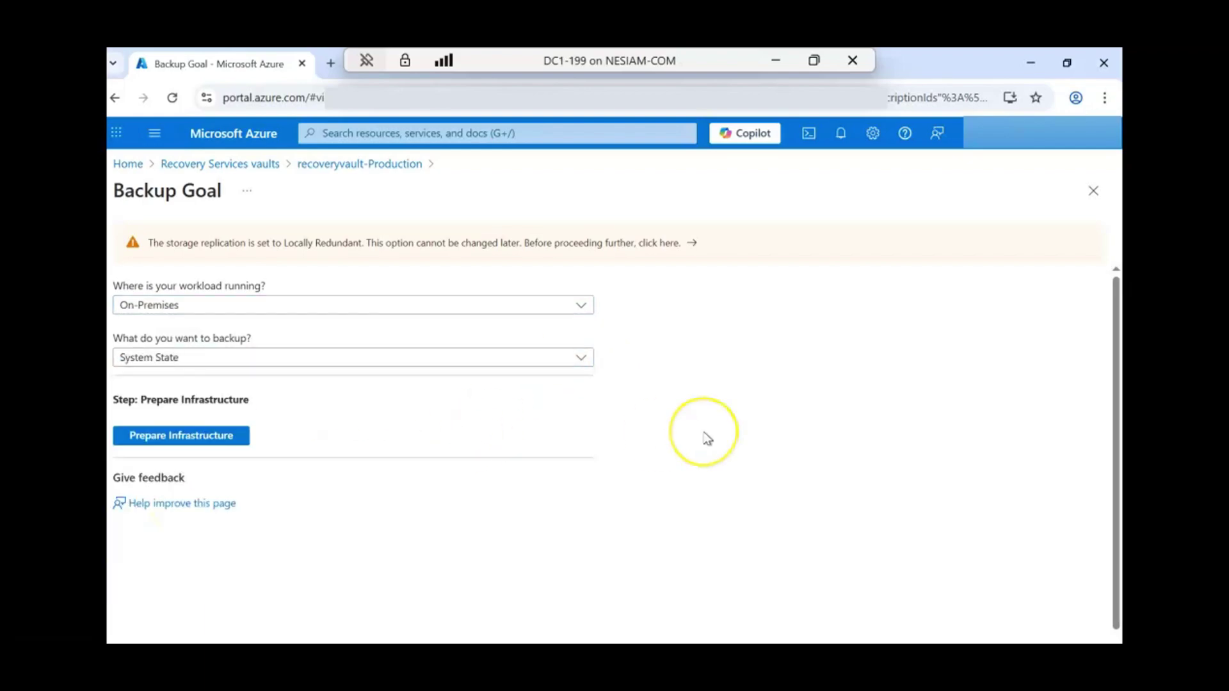
scroll(706, 436, "down", 1)
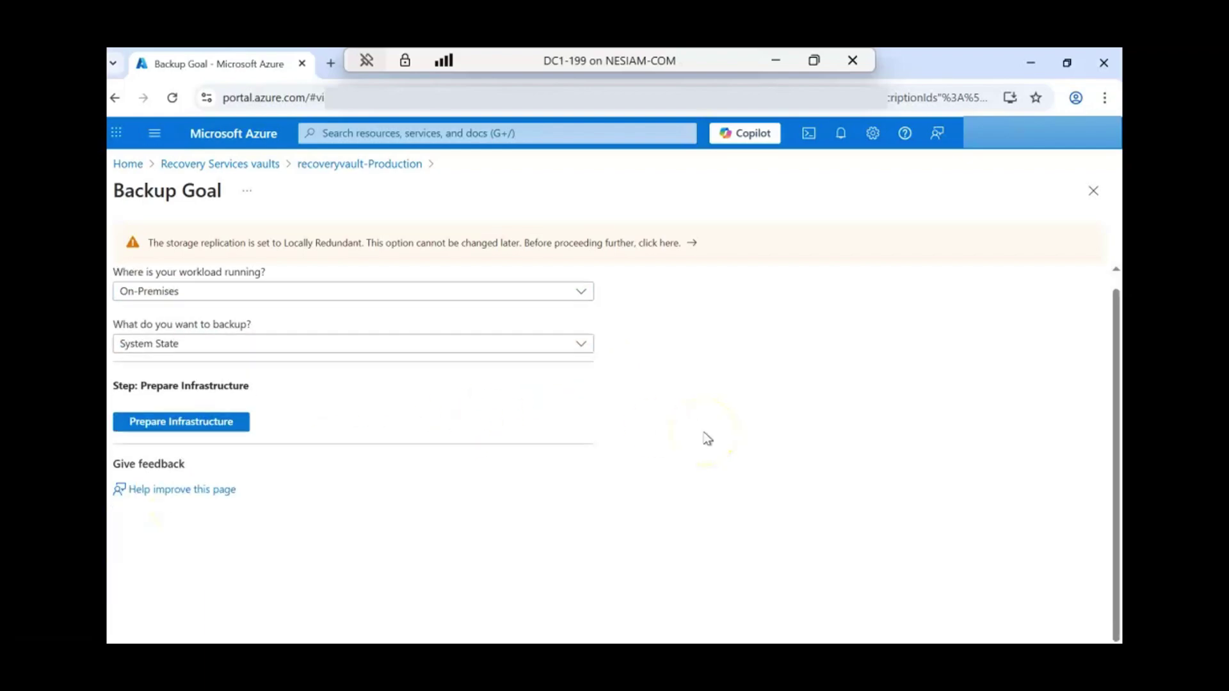
left_click(200, 424)
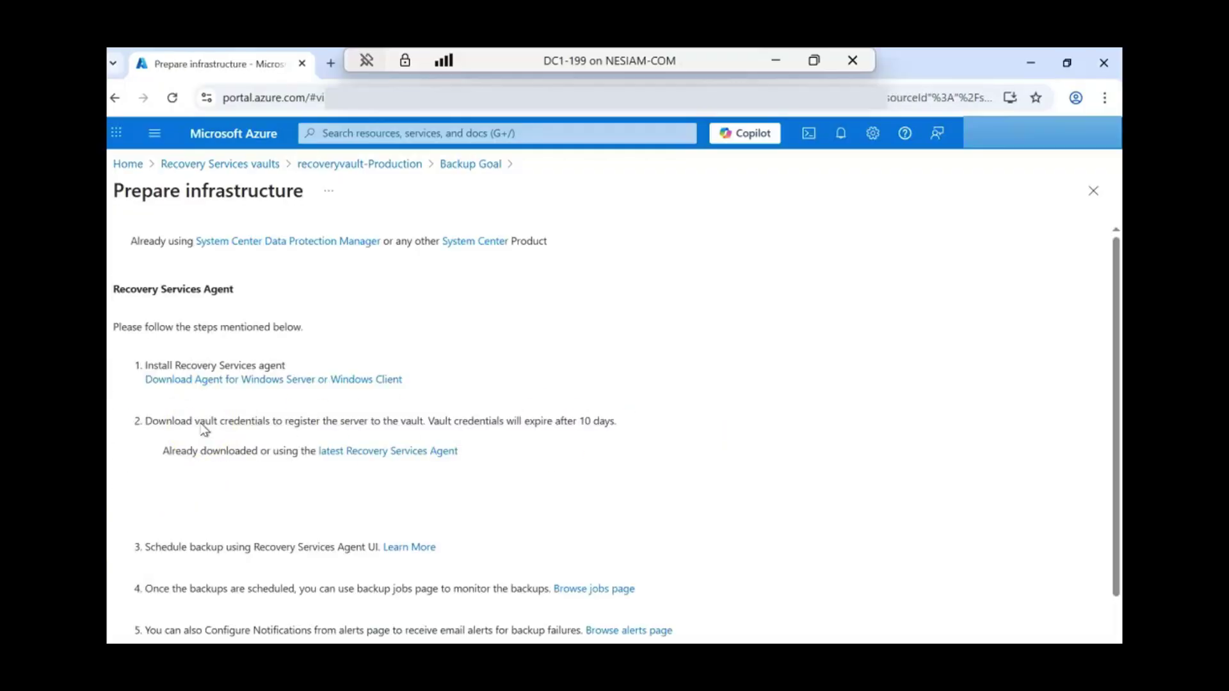
Step: Download the Recovery Services agent for Windows Server and run MARSAgentInstaller.exe
left_click(266, 379)
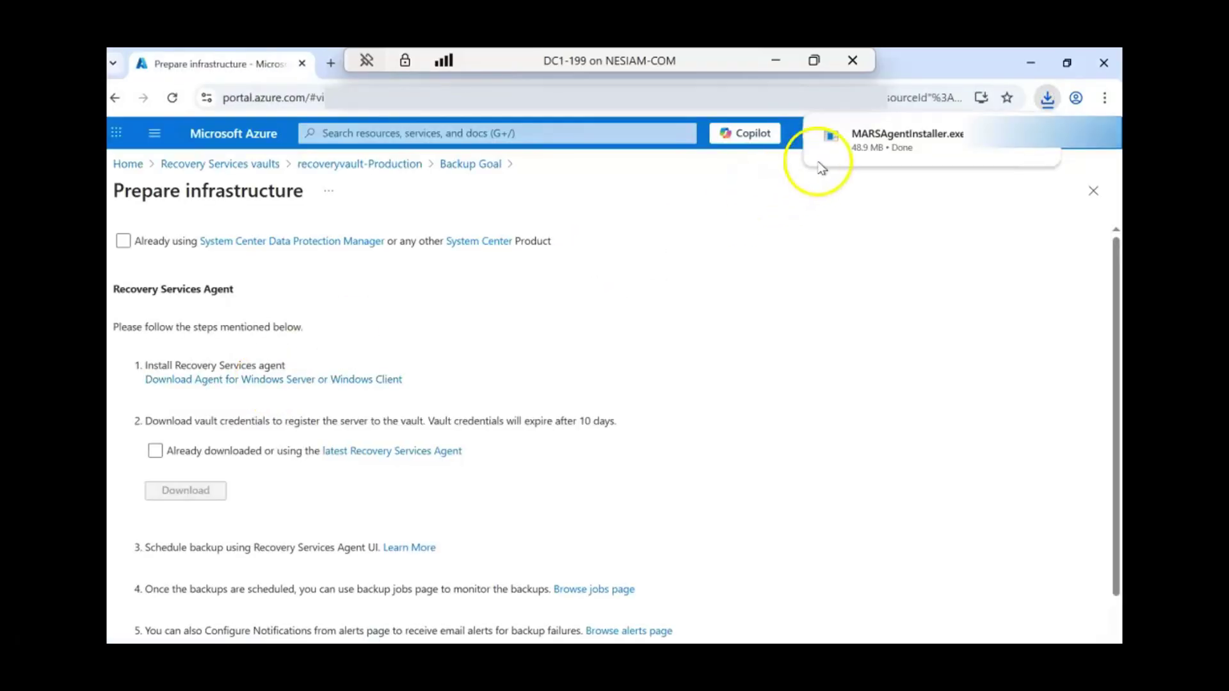
left_click(867, 152)
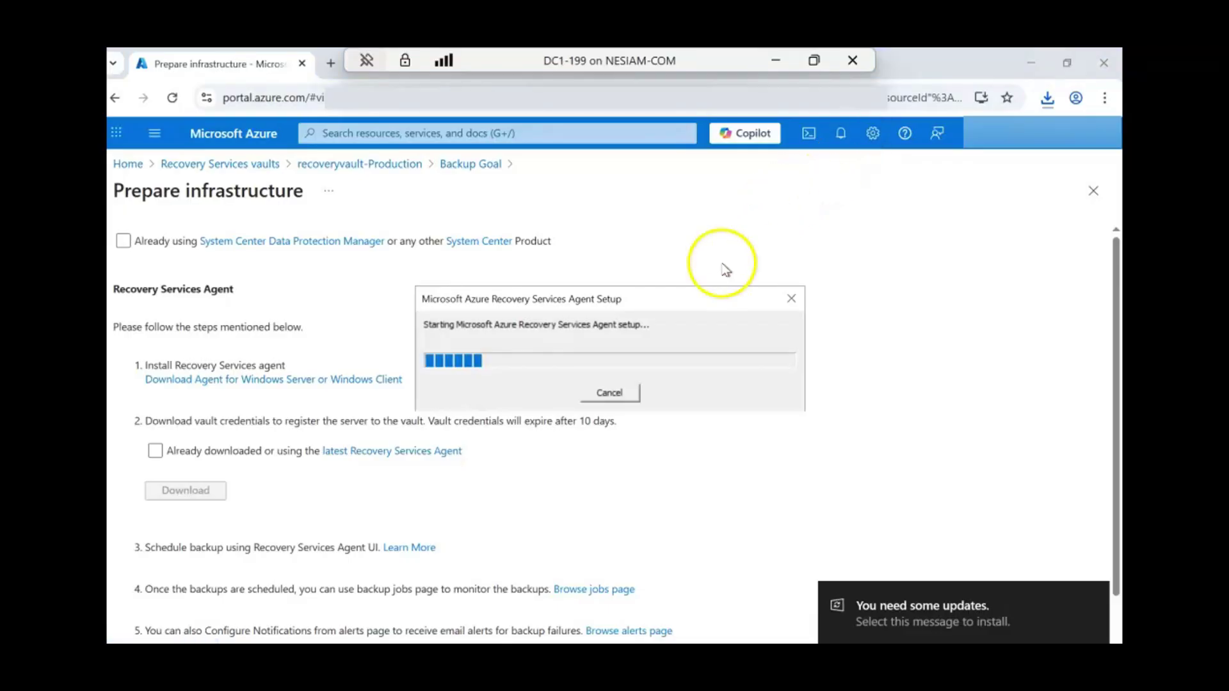
left_click_drag(686, 301, 662, 208)
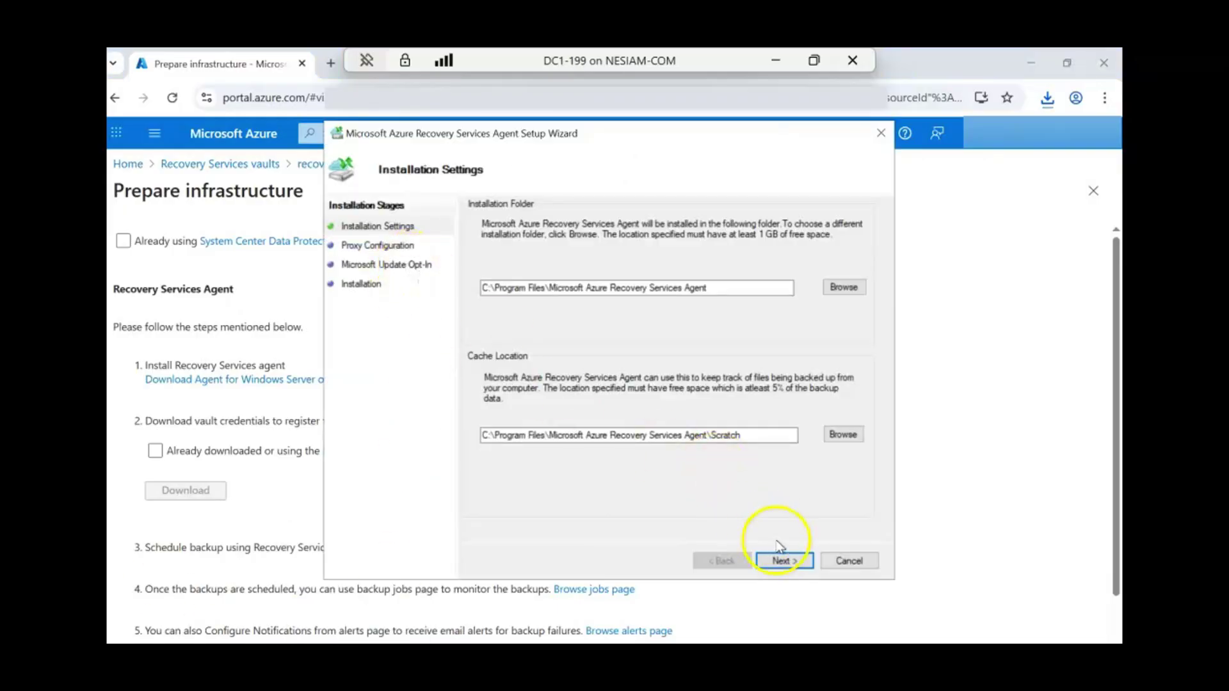
Step: Install the Recovery Services agent with default folders and proxy settings, declining Microsoft Update, and proceed to server registration
left_click(784, 560)
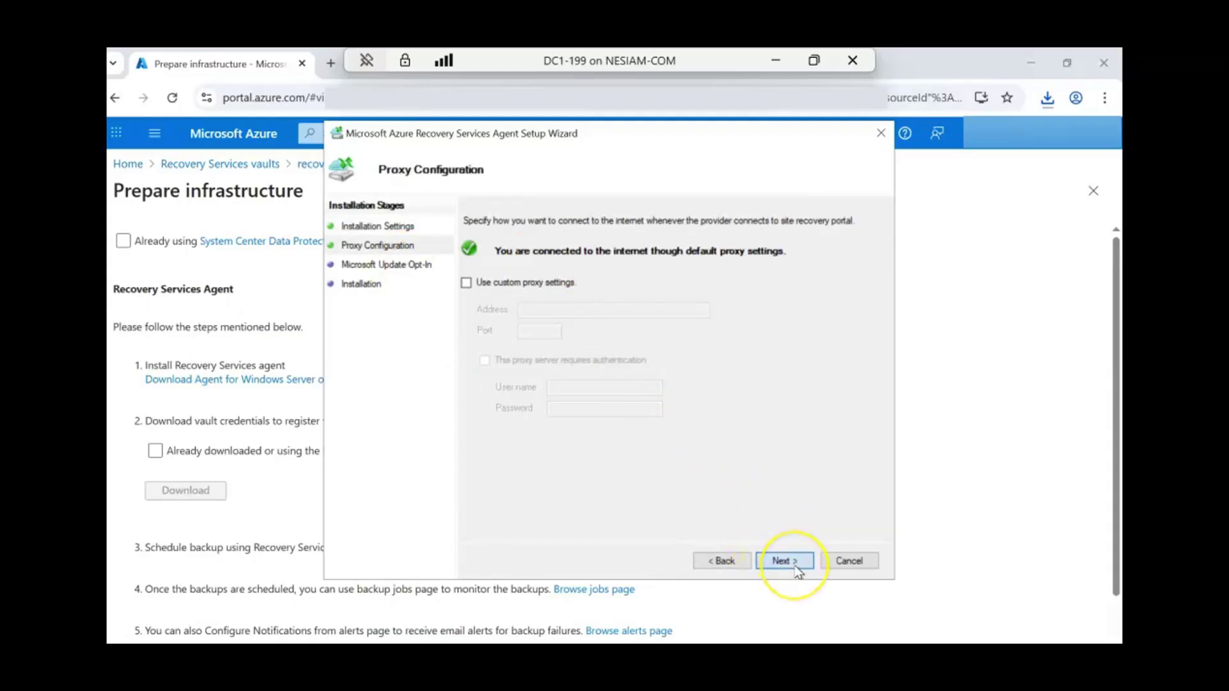
left_click(796, 566)
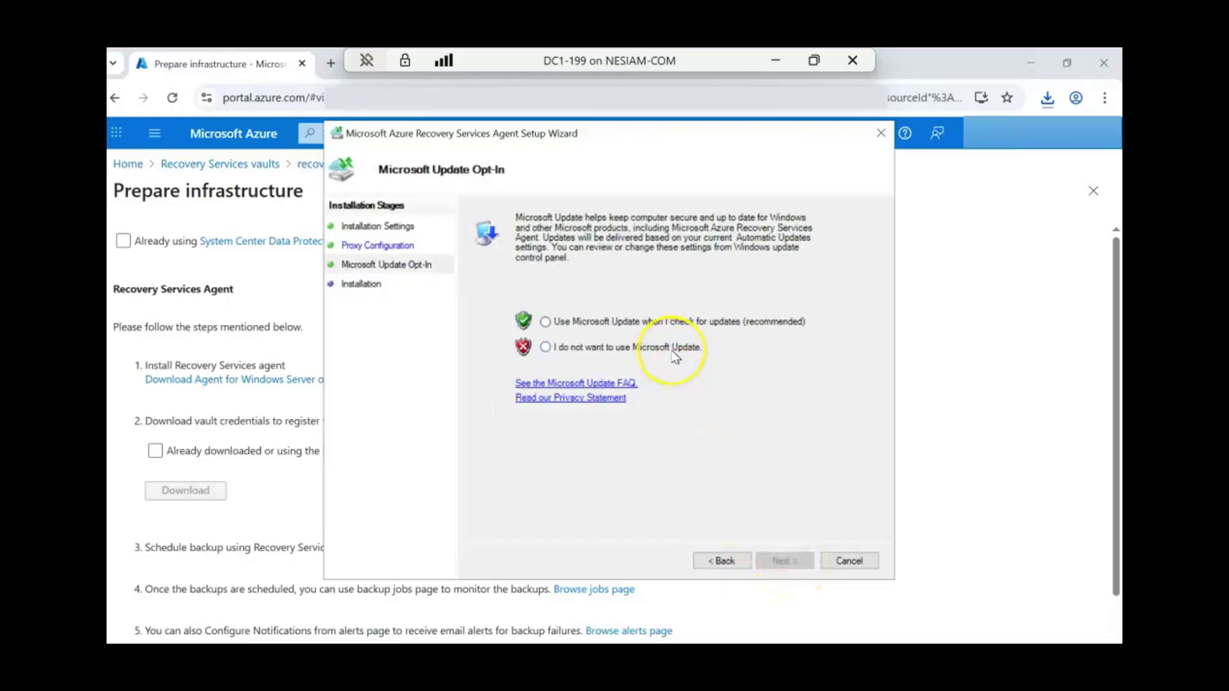
left_click(675, 357)
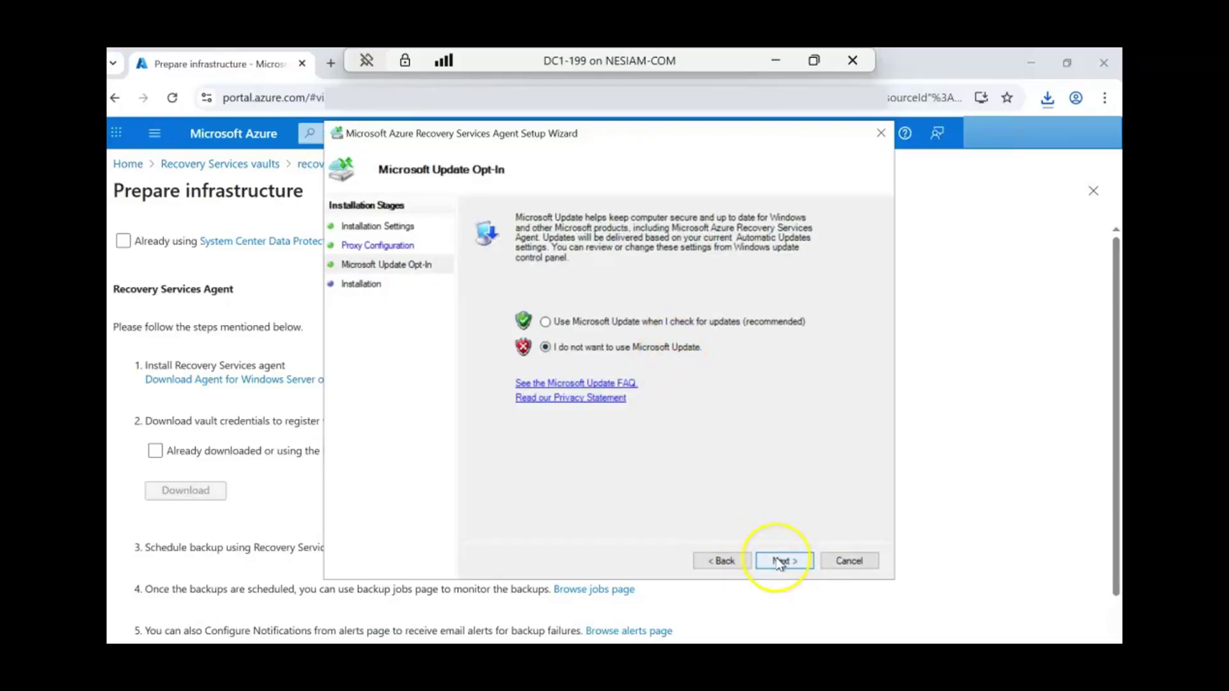
left_click(782, 562)
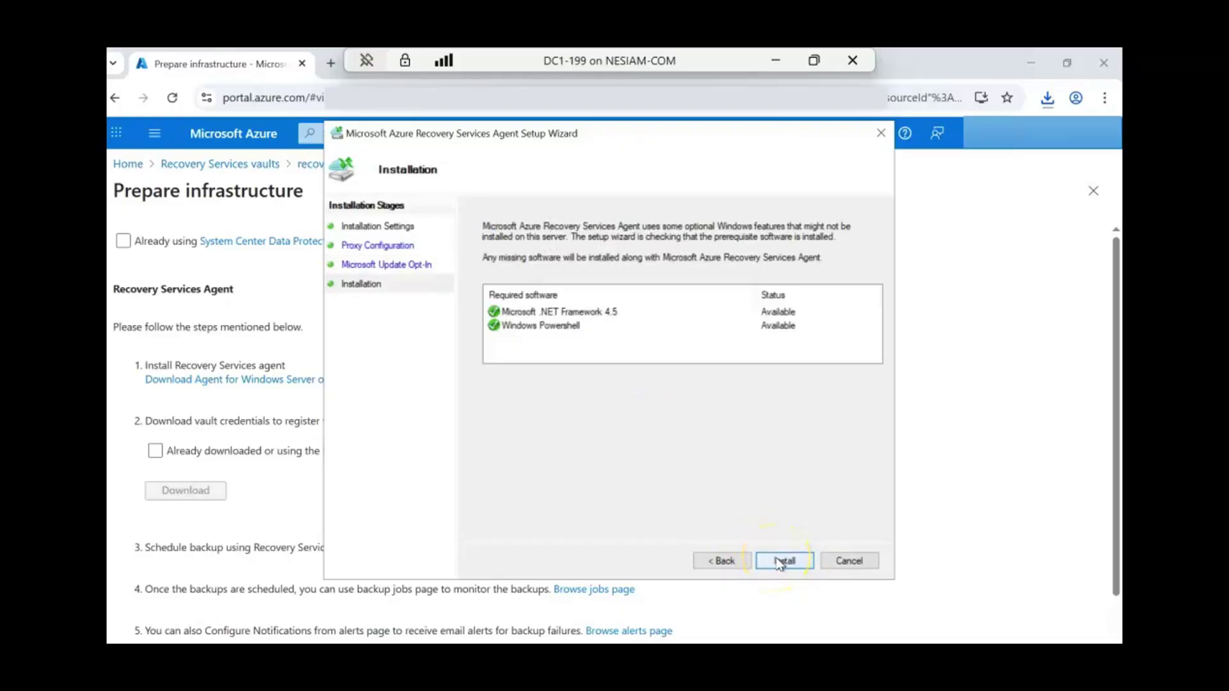
left_click(780, 562)
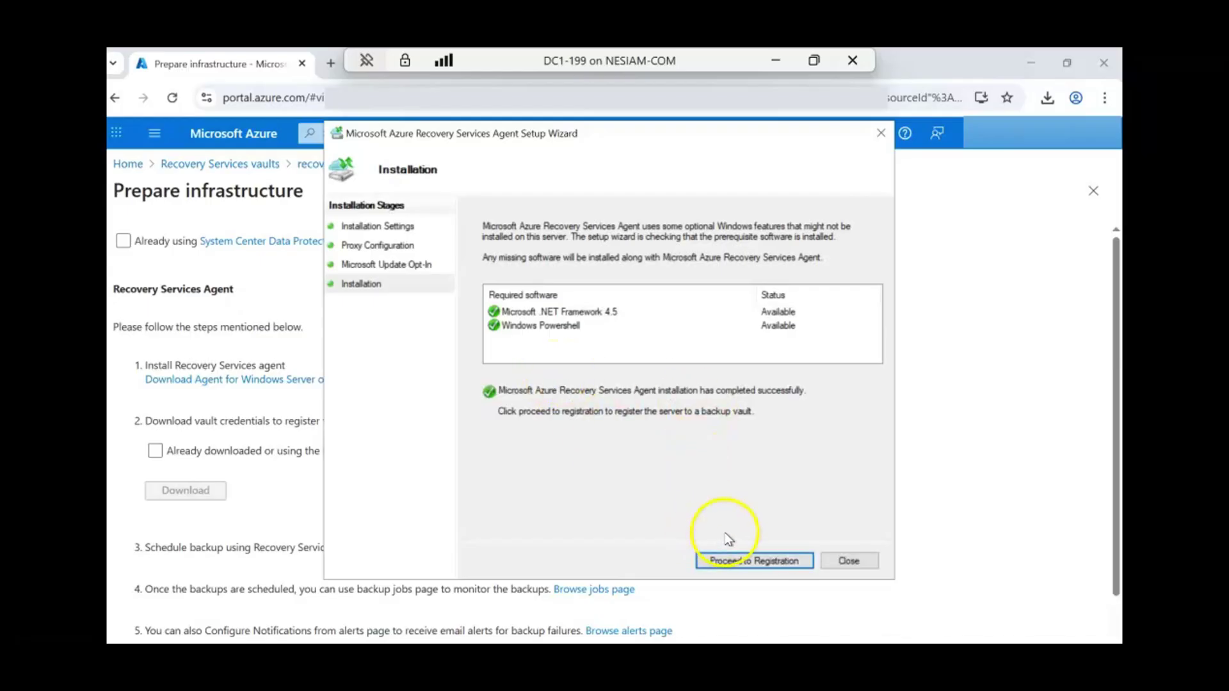
left_click(755, 562)
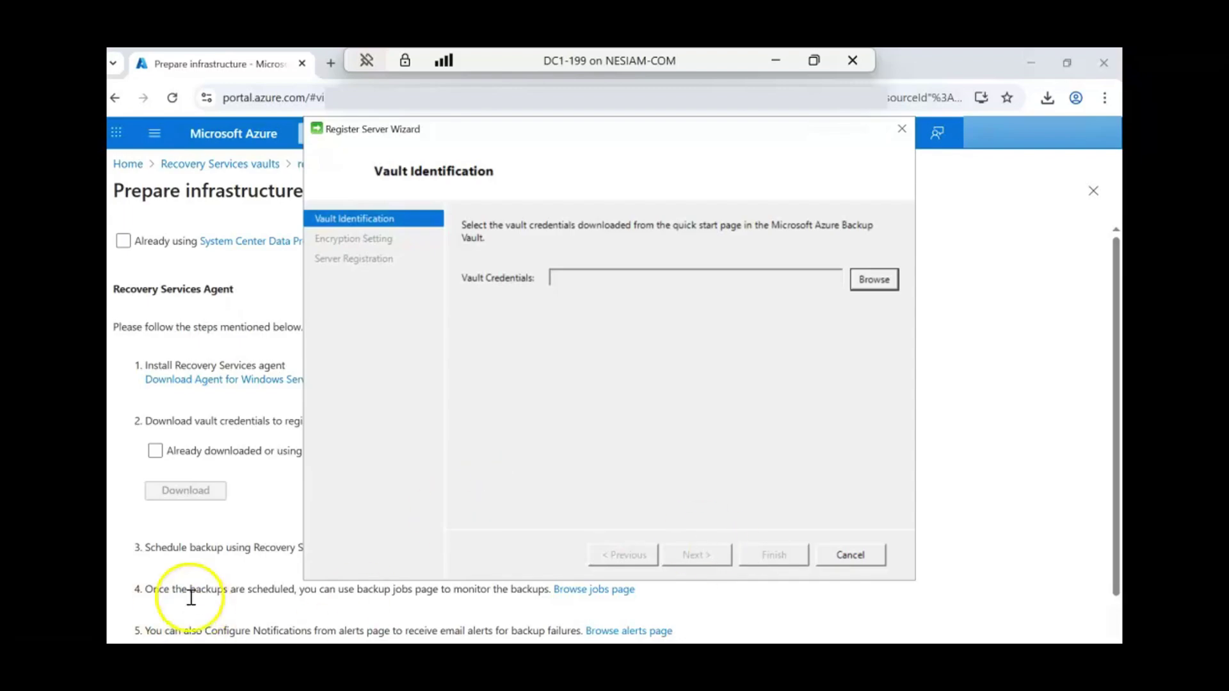
Step: Confirm that the latest Recovery Services agent is in use, download the vault credentials file and check it in the Downloads folder
left_click(154, 451)
left_click(170, 488)
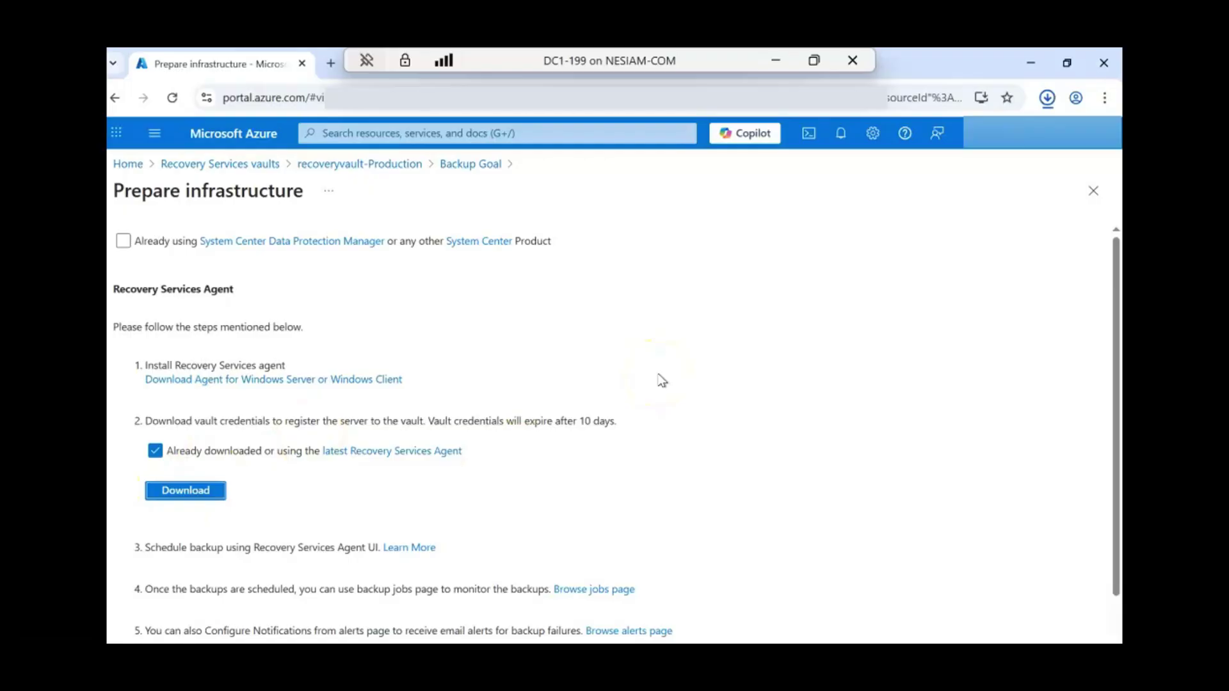
left_click(1047, 97)
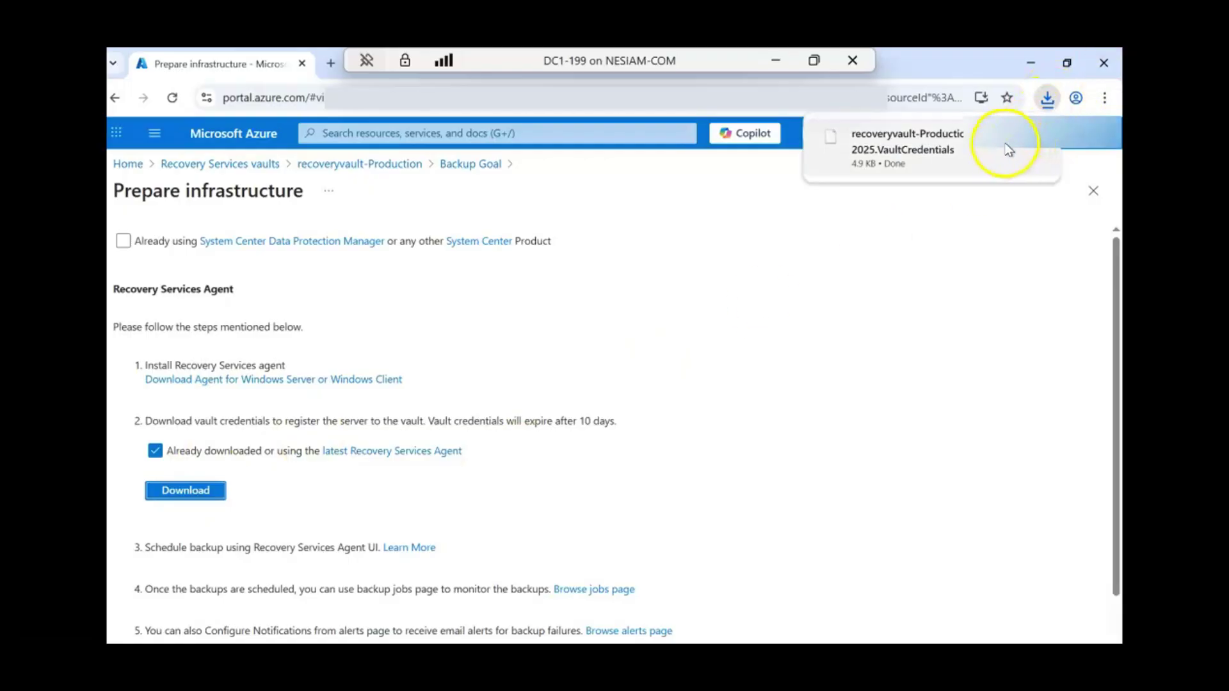
left_click(1009, 150)
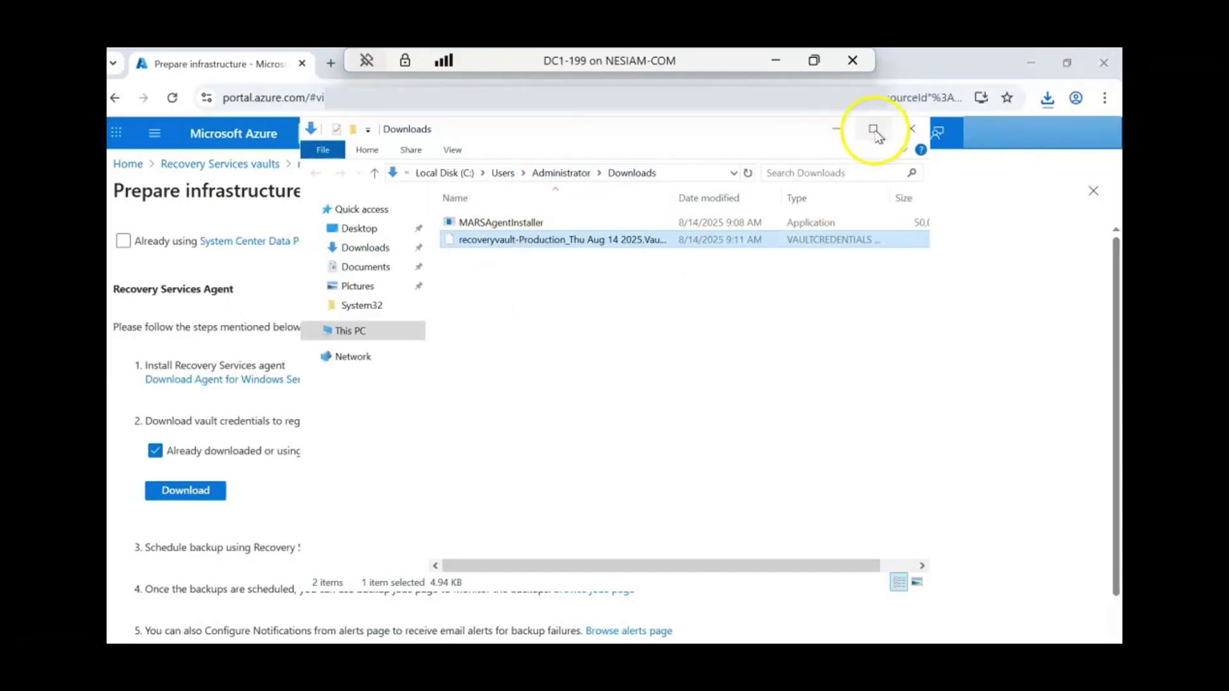
left_click(912, 128)
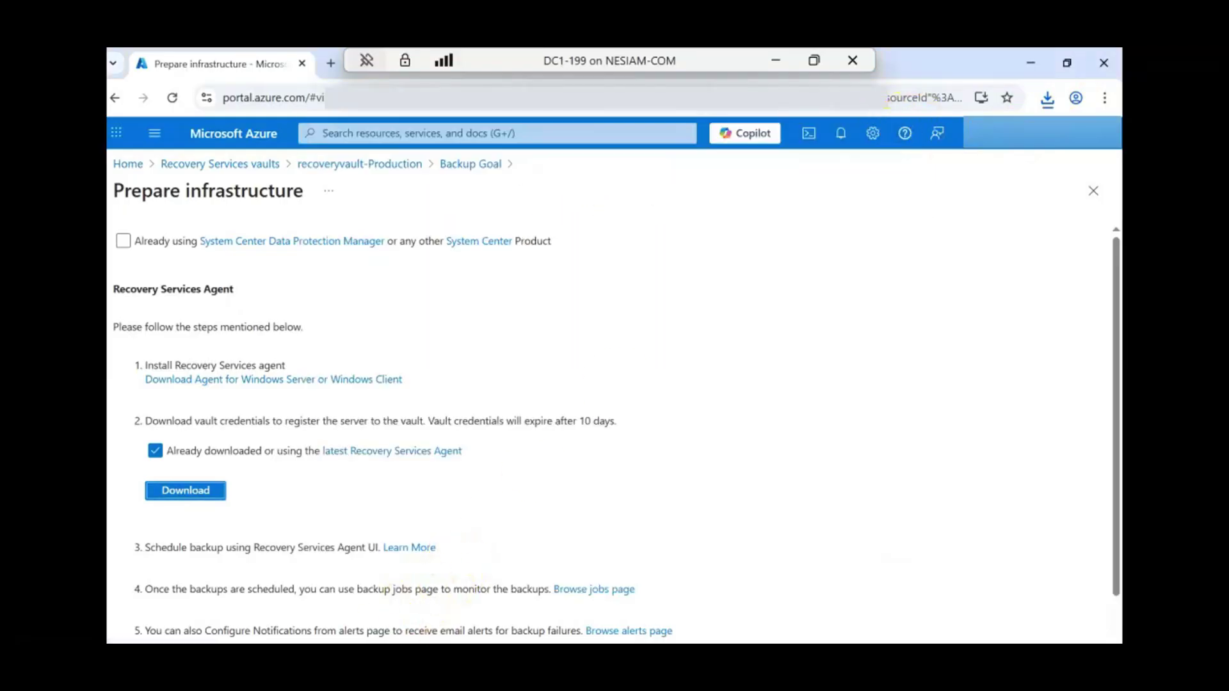
Step: Load the recoveryvault-Production vault credentials from Downloads into the Register Server Wizard and continue to the encryption settings
key("alt+Tab")
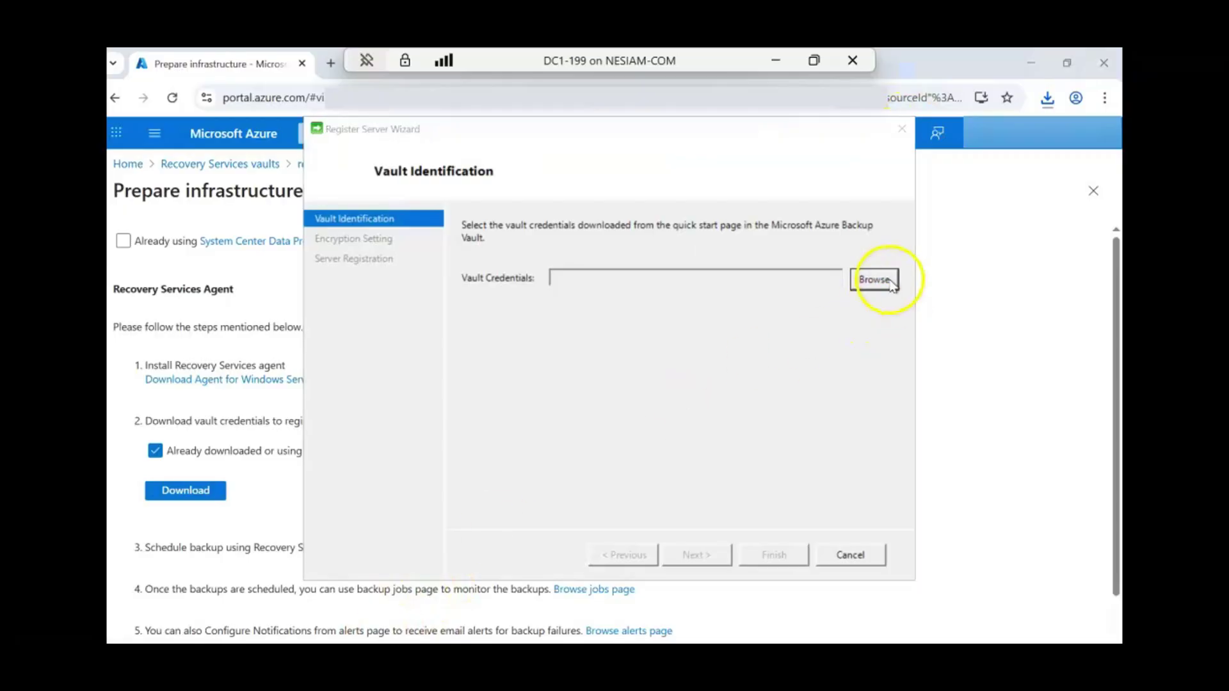
left_click(889, 284)
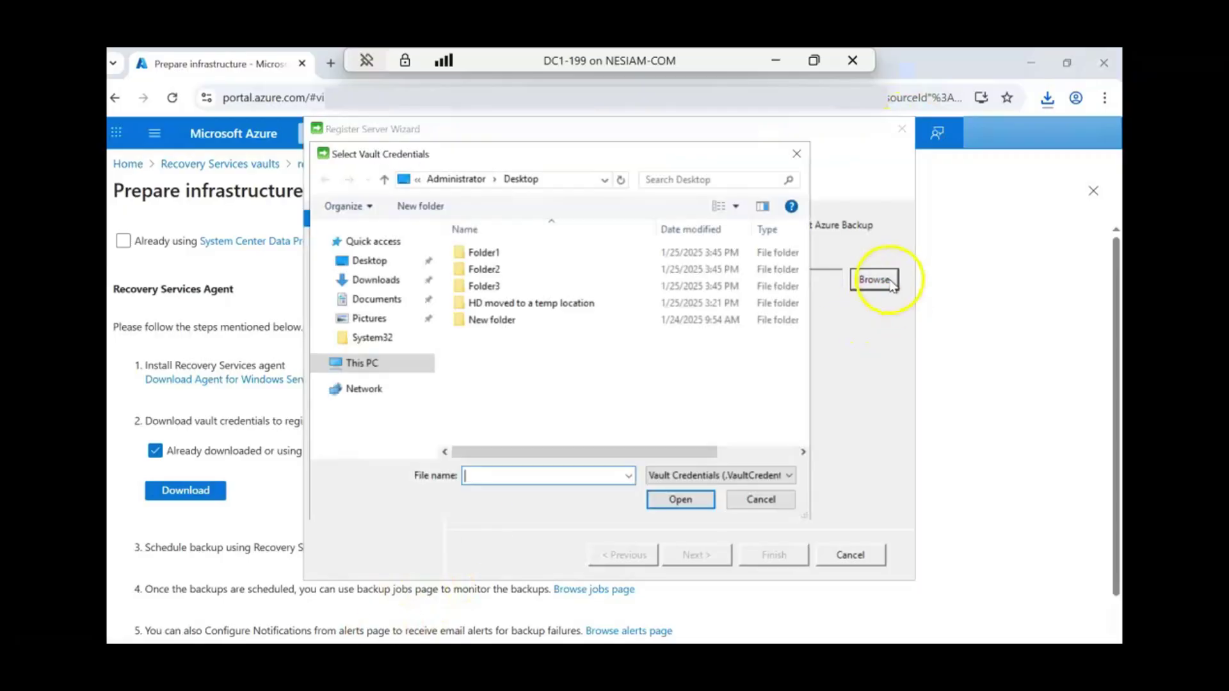
left_click(374, 285)
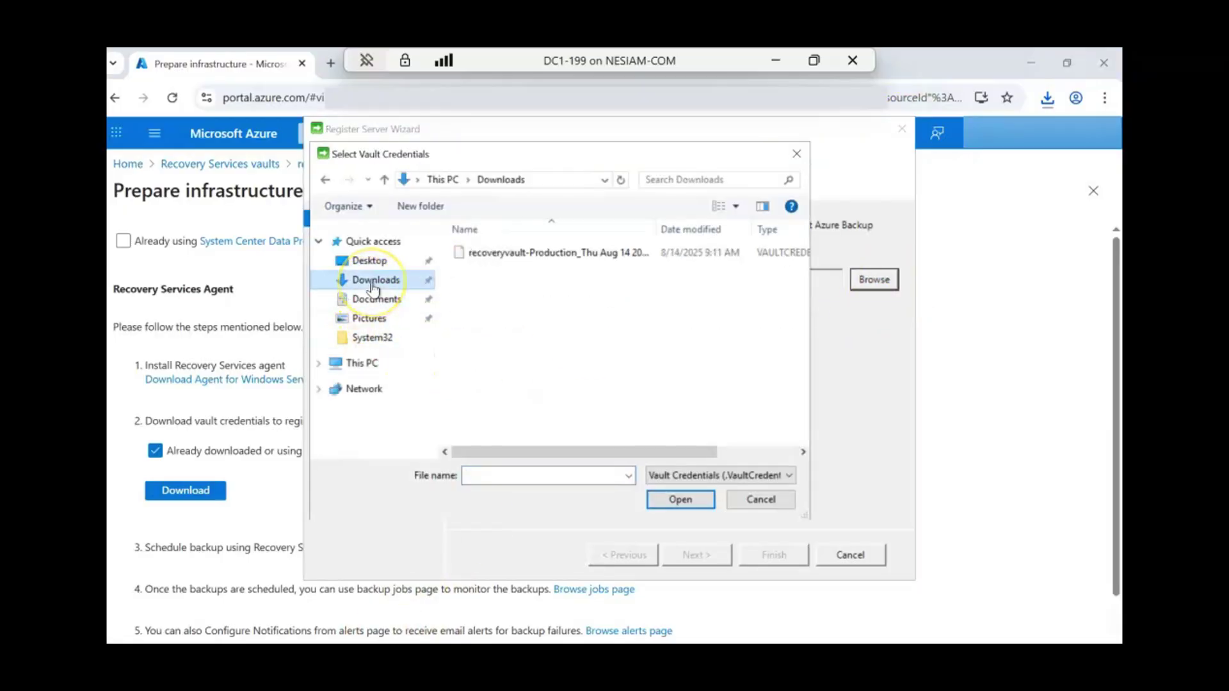
double_click(526, 256)
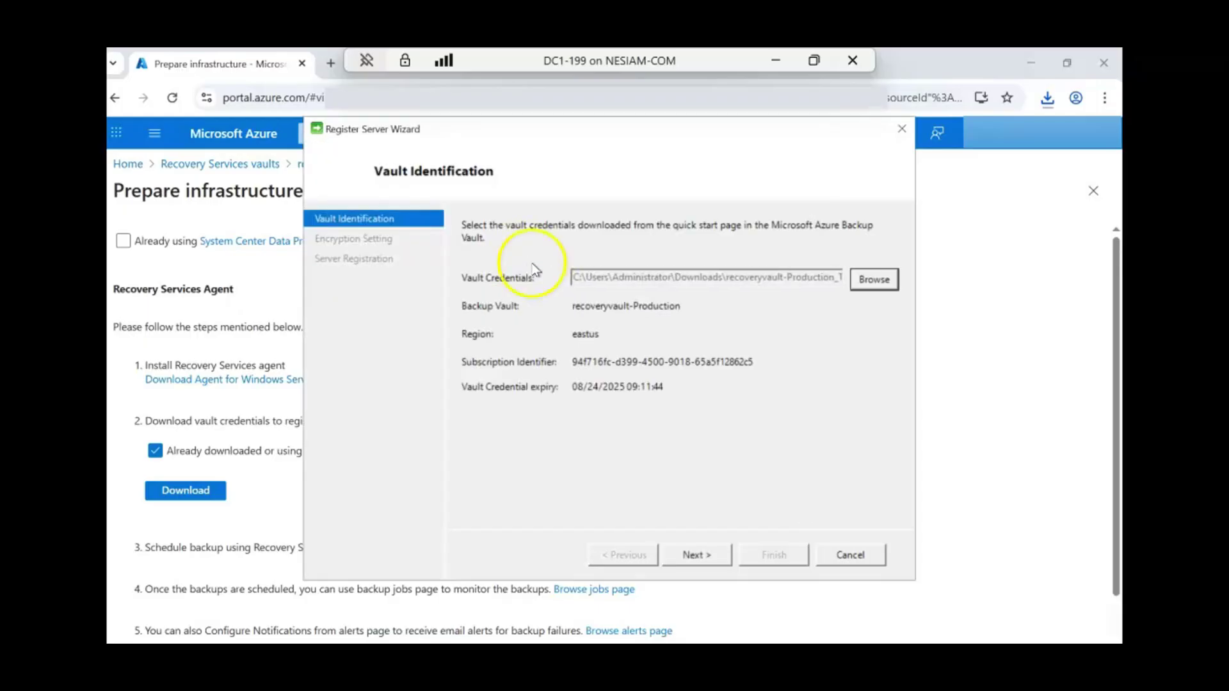
left_click(702, 555)
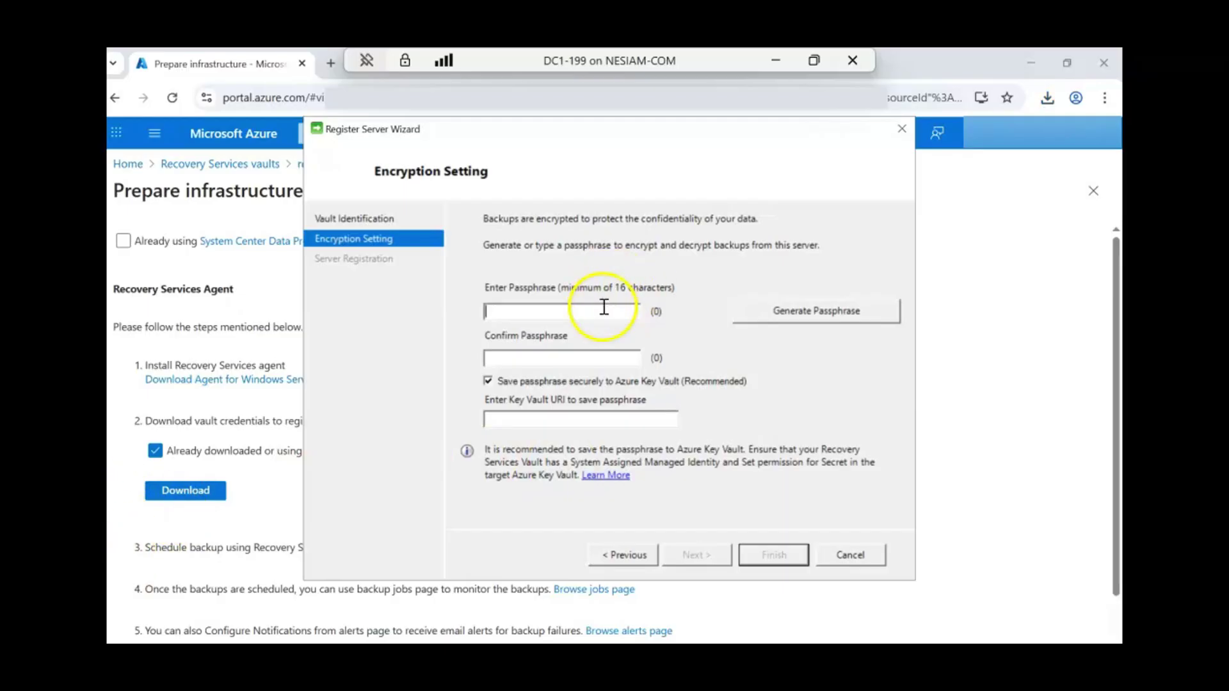
Step: Enter and confirm the encryption passphrase, and choose to proceed without saving it to Azure Key Vault
type("********")
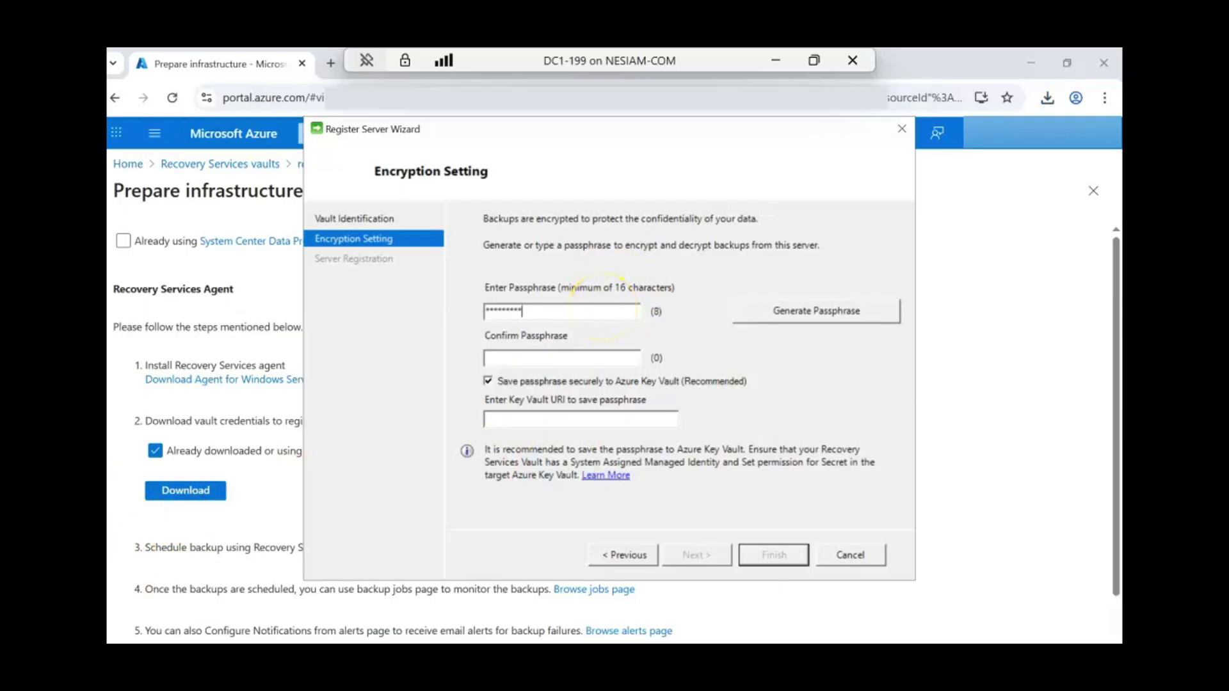
type("**")
type("********")
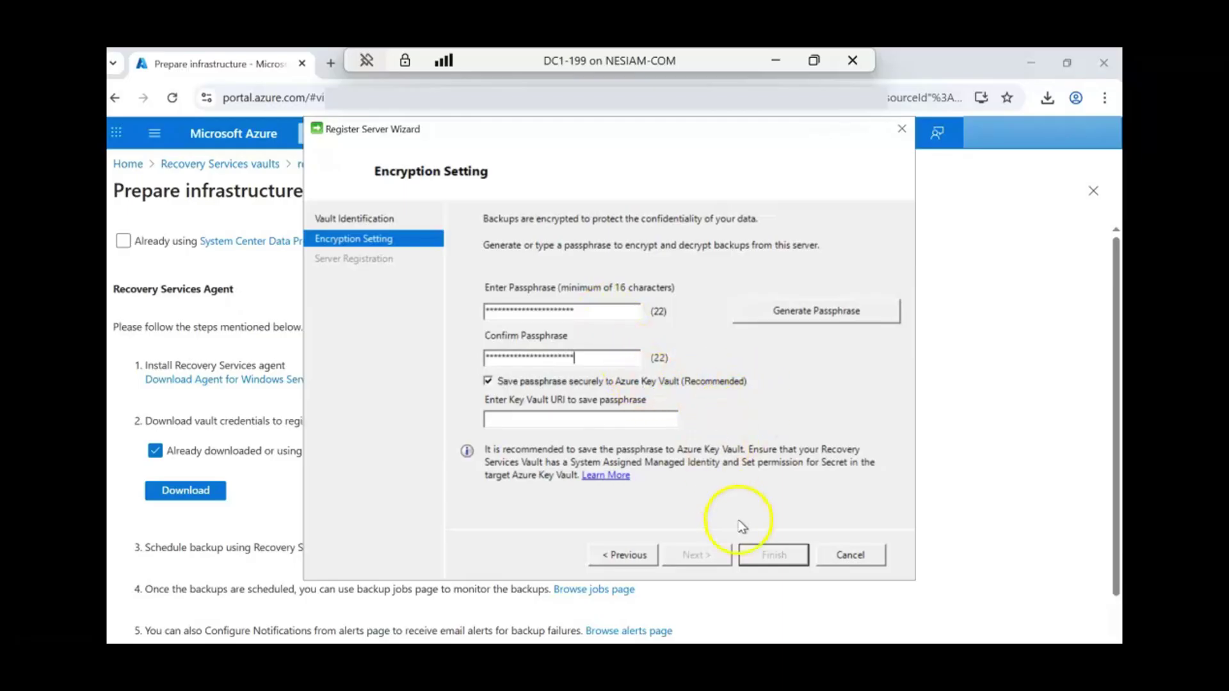
left_click(488, 382)
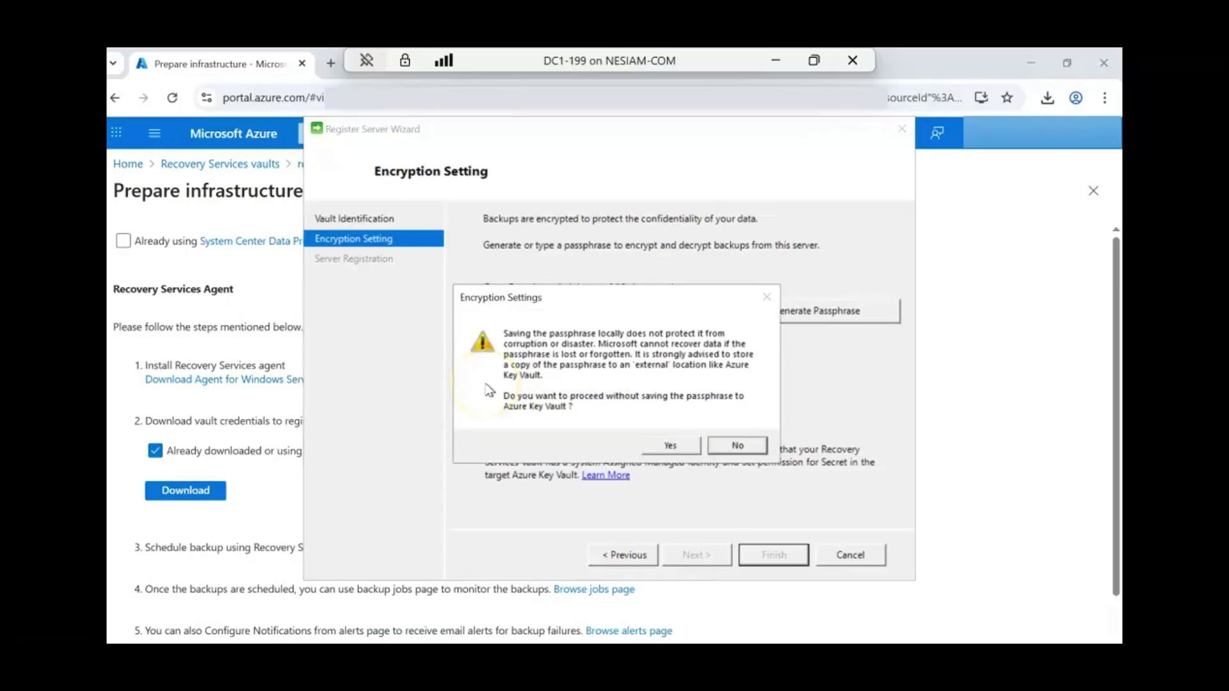
left_click(662, 447)
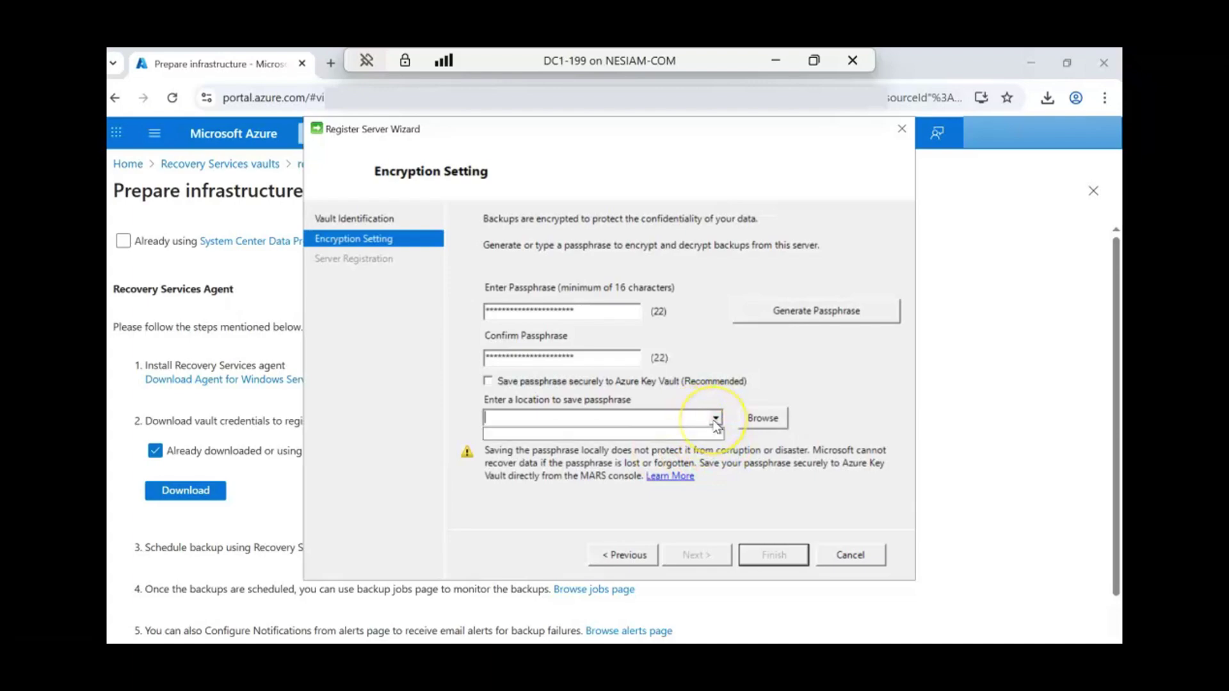
Step: Set the Desktop folder as the location for saving the passphrase and finish registering the server
left_click(763, 417)
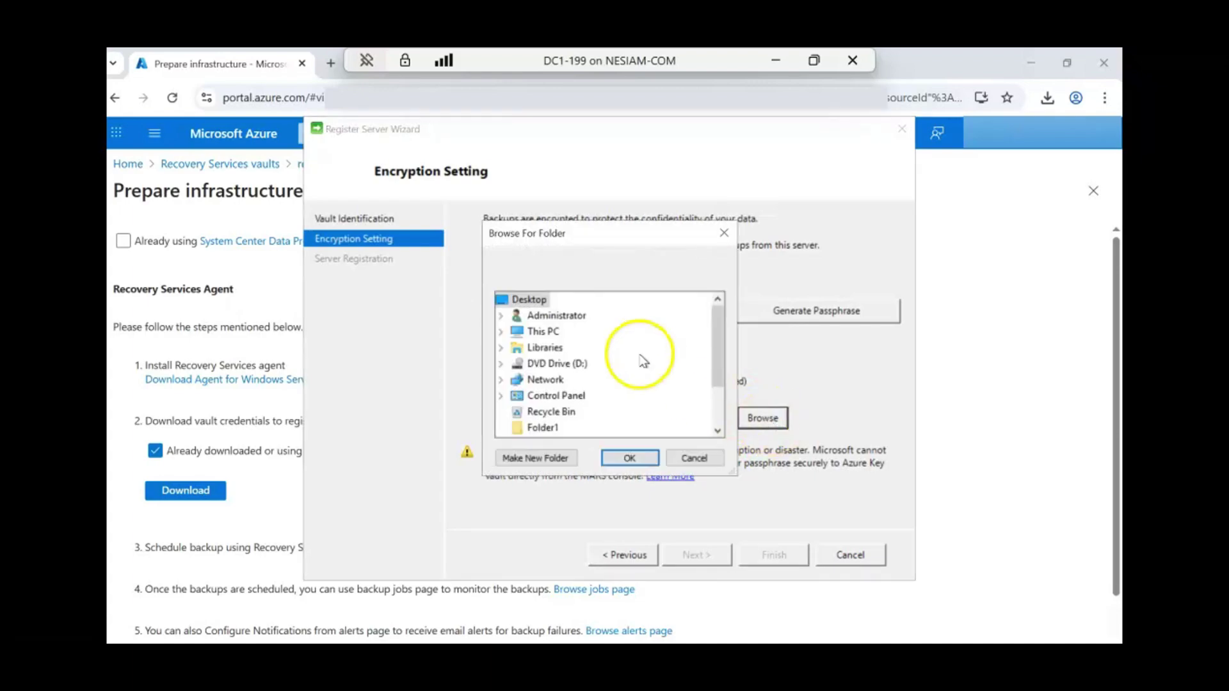
left_click(624, 459)
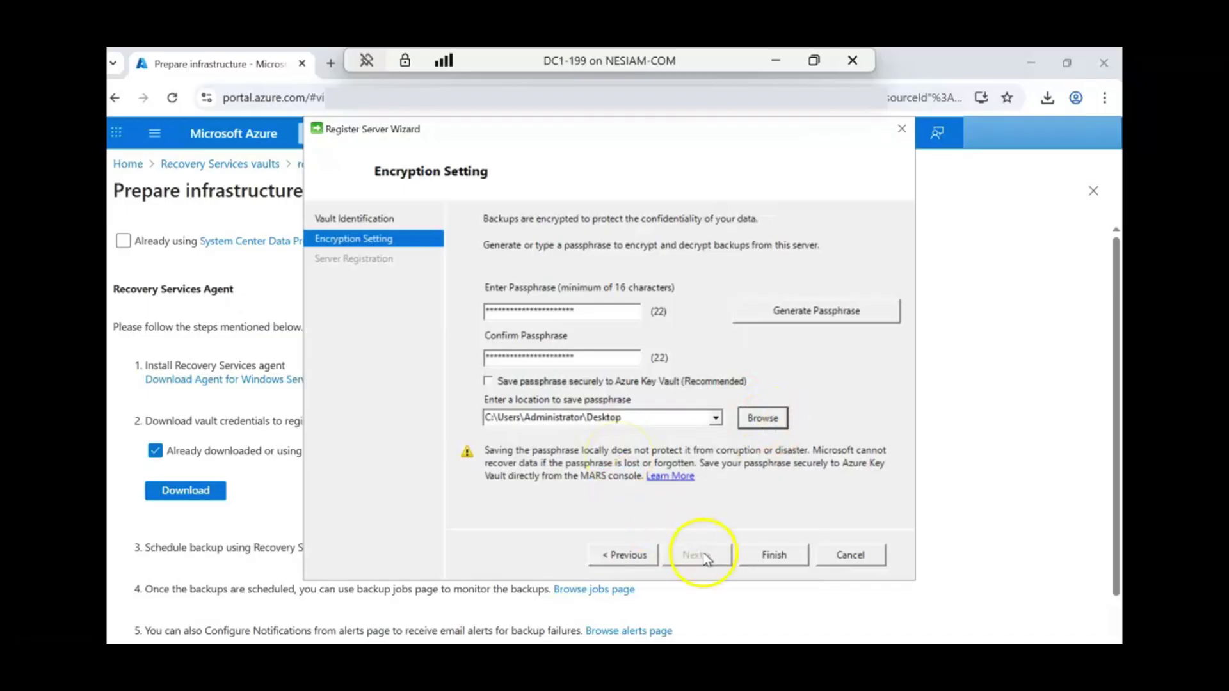
left_click(763, 562)
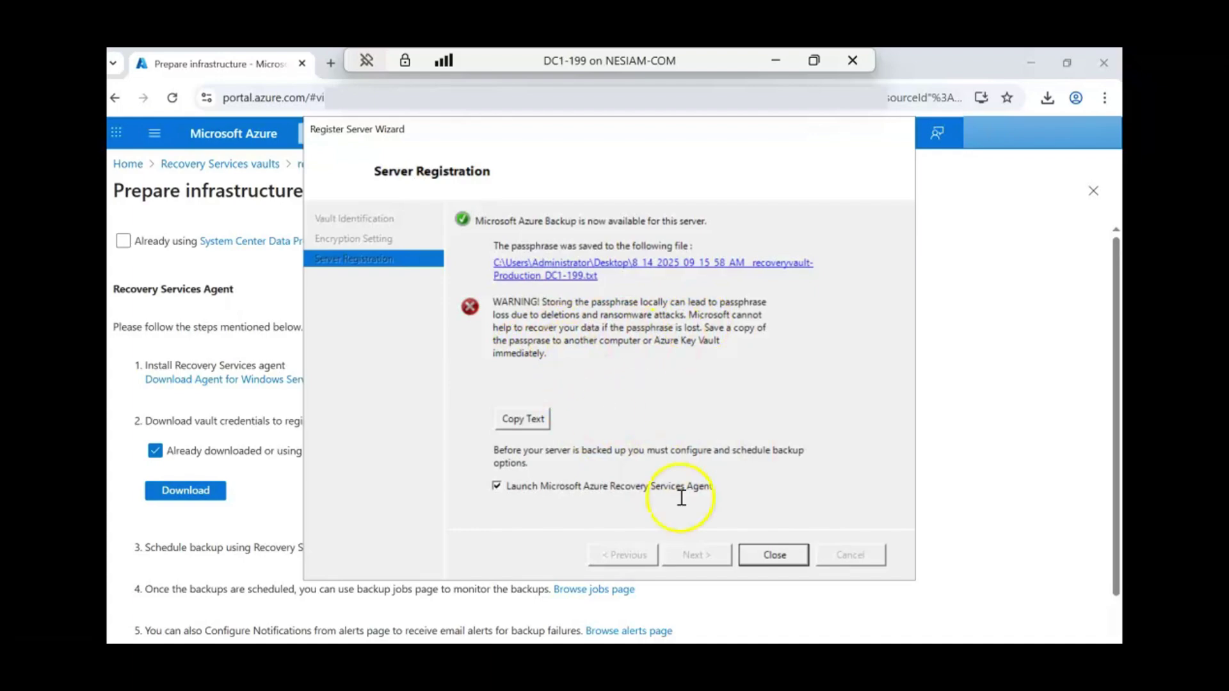
Step: Close the registration, launch the Recovery Services agent, and start a backup schedule that includes System State and the C: drive
left_click(773, 554)
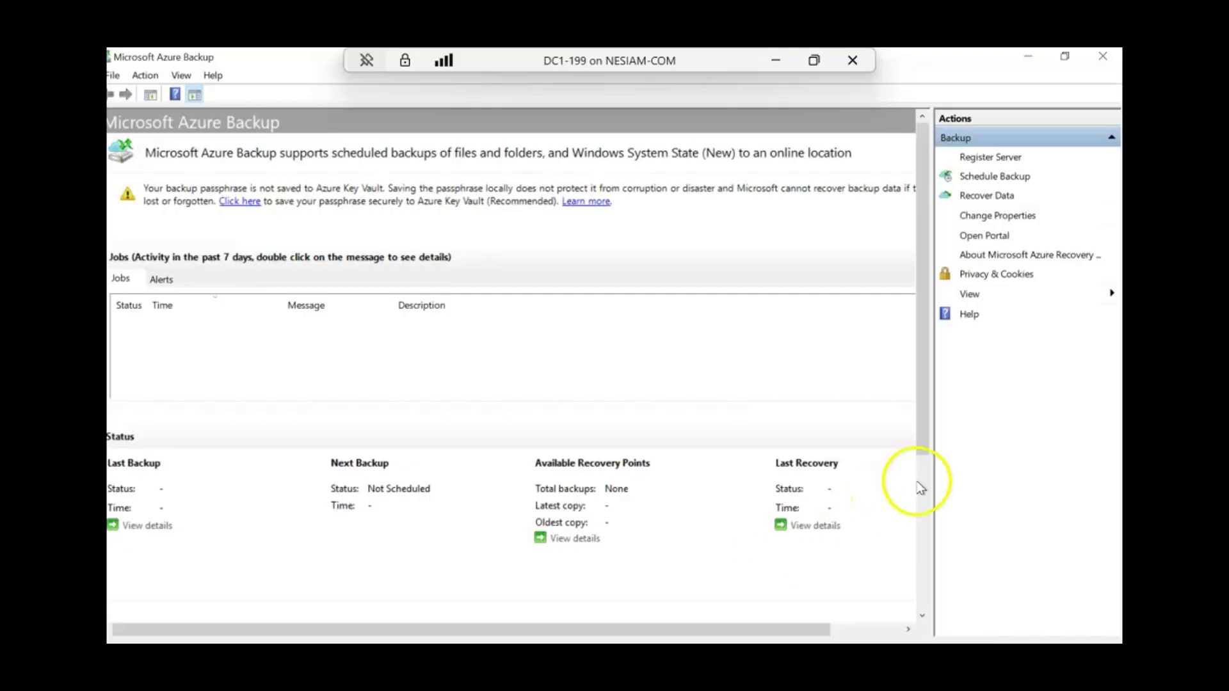
left_click(985, 179)
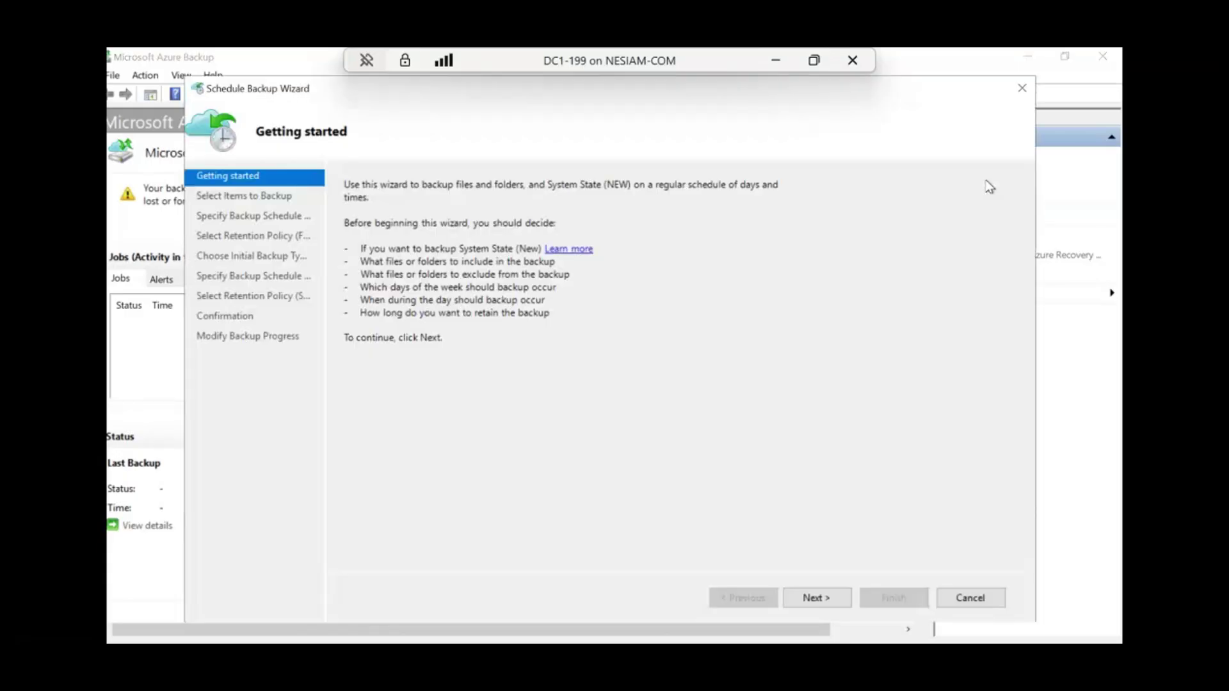
left_click(809, 599)
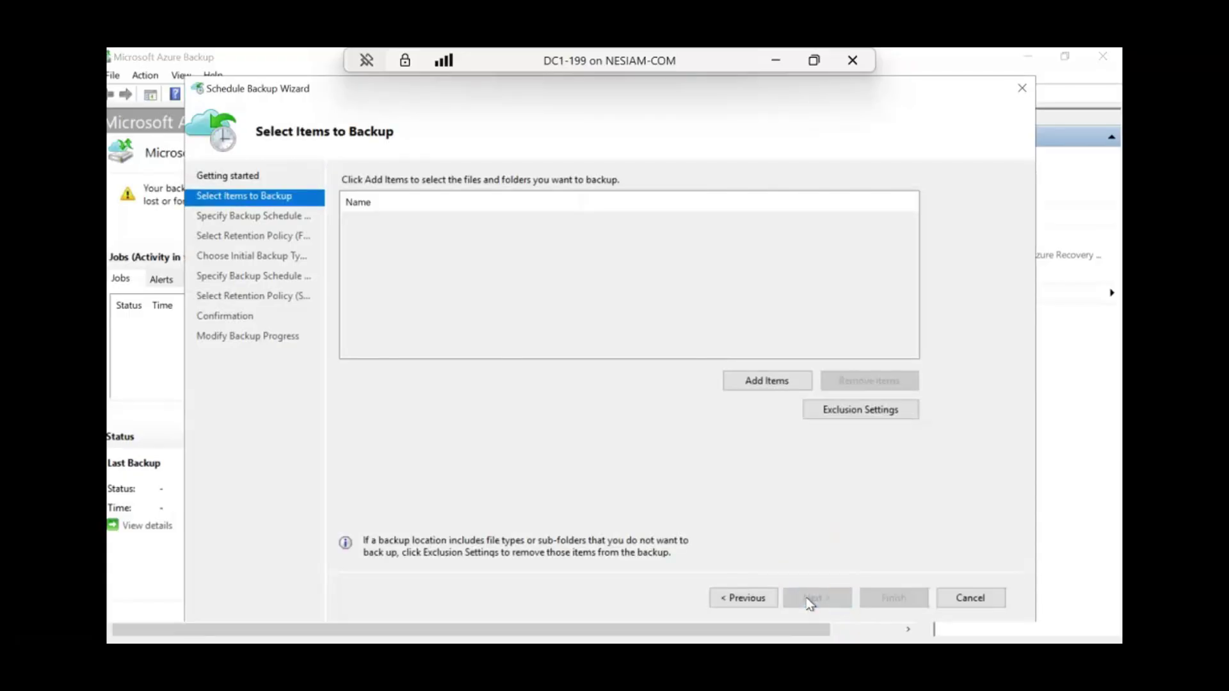
left_click(762, 383)
left_click(422, 285)
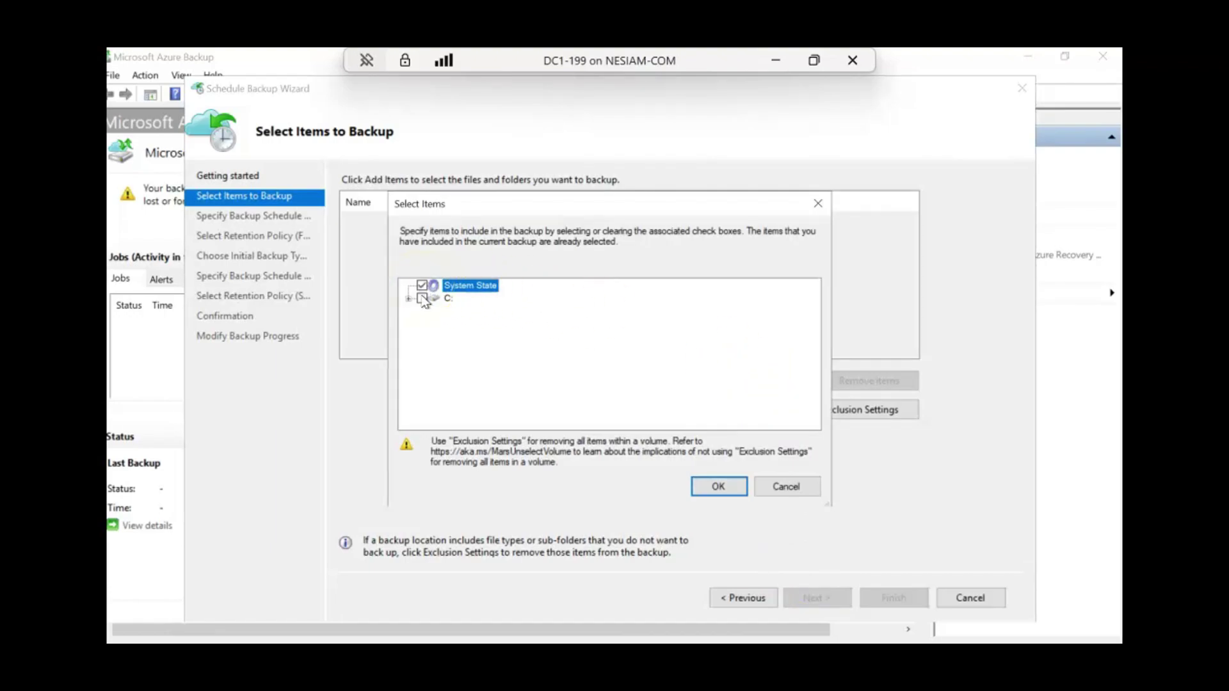
left_click(718, 487)
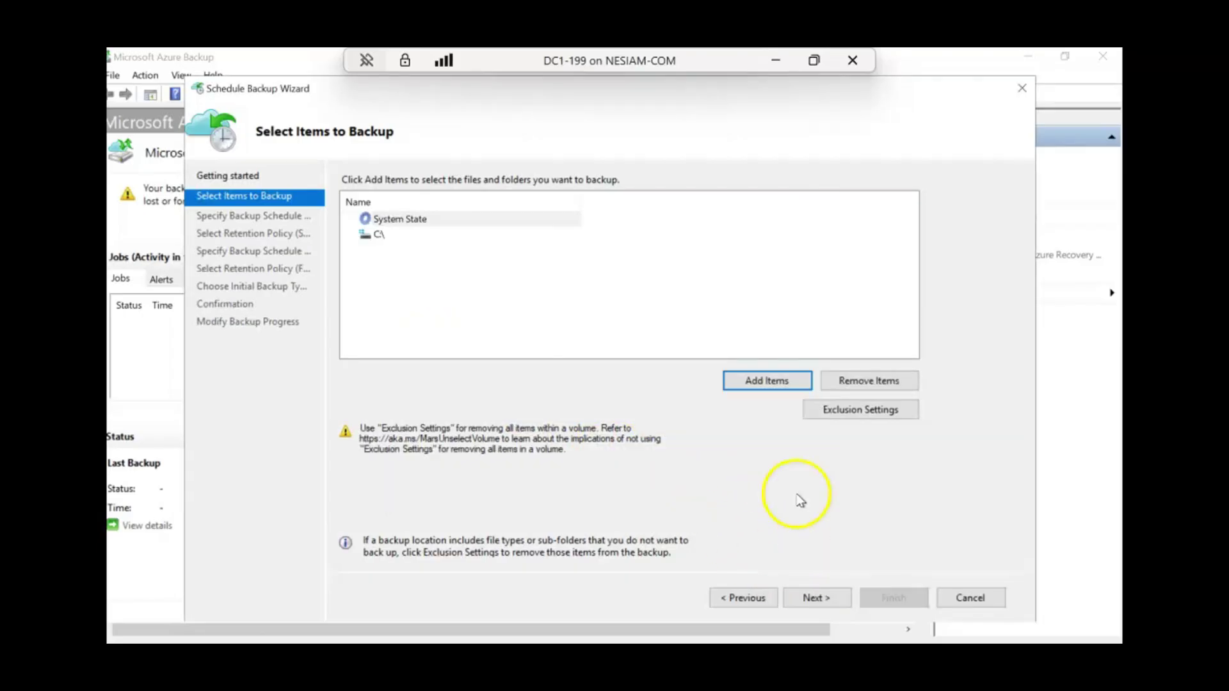
Step: Look through the C: folders that can be excluded from the backup, without adding any exclusion
left_click(835, 417)
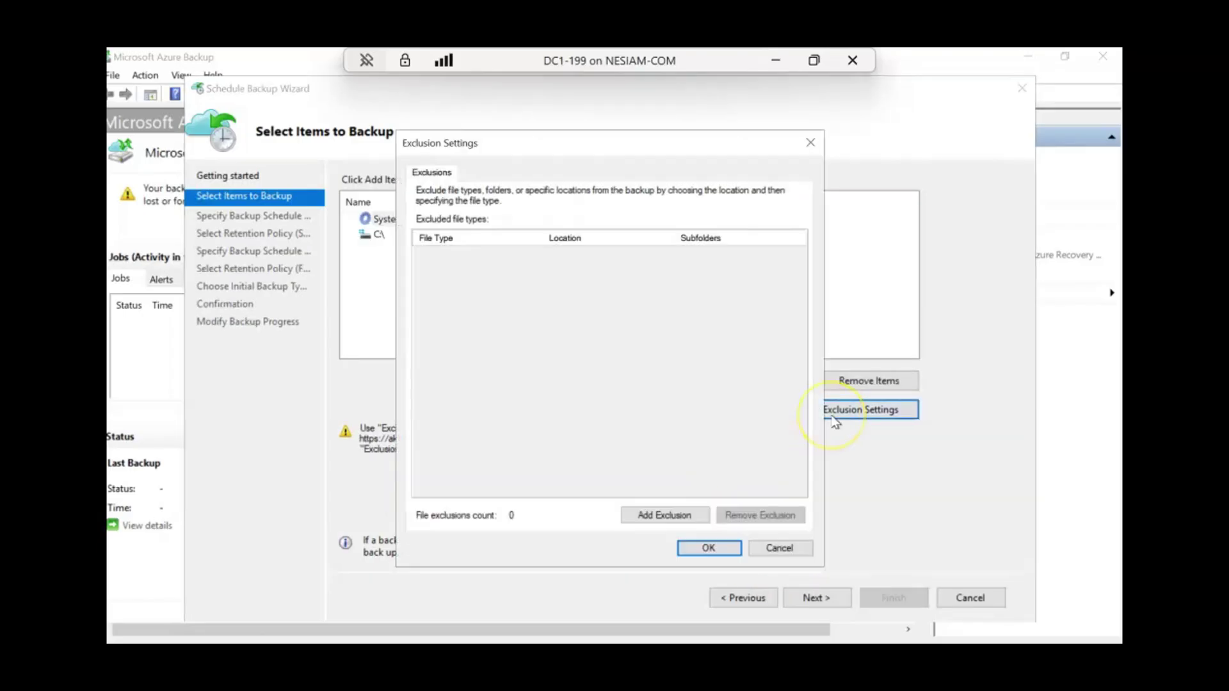
left_click(640, 512)
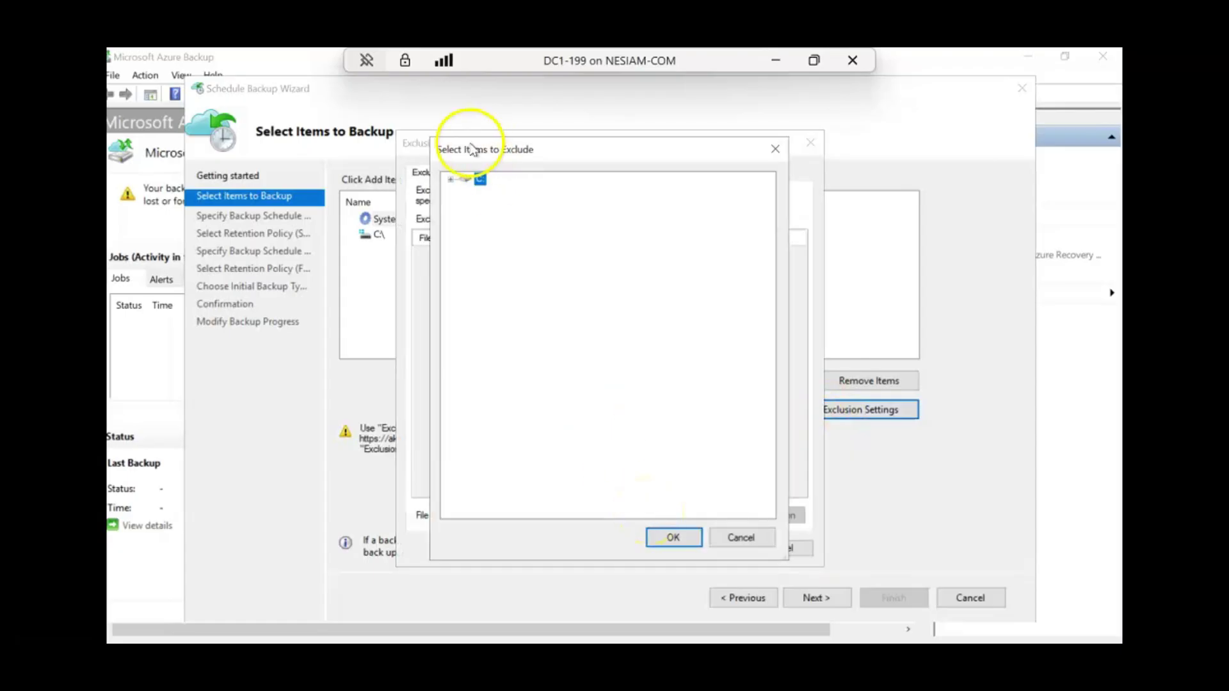
left_click(451, 179)
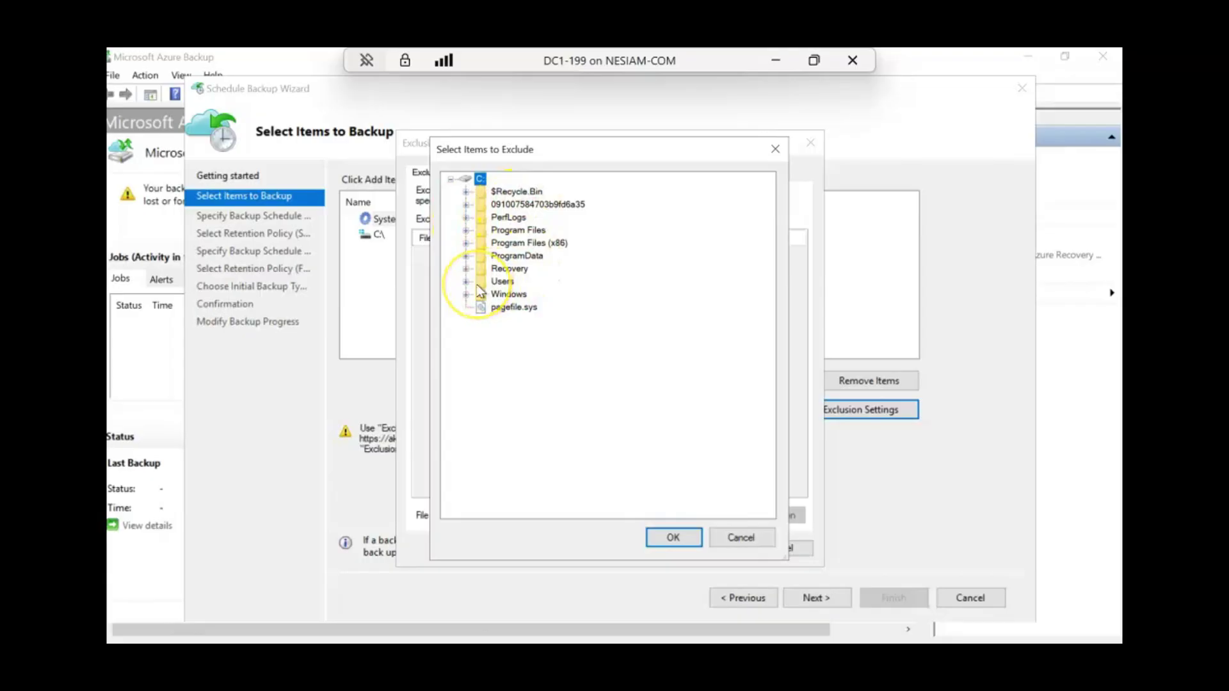
left_click(741, 537)
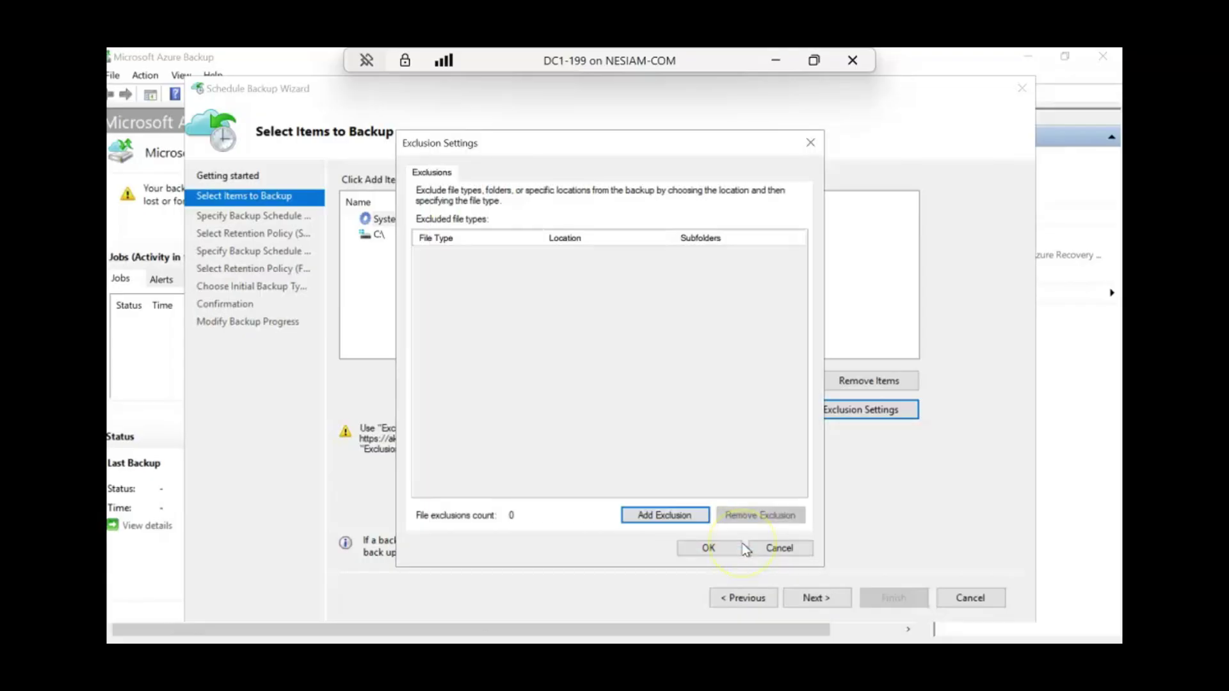
left_click(708, 549)
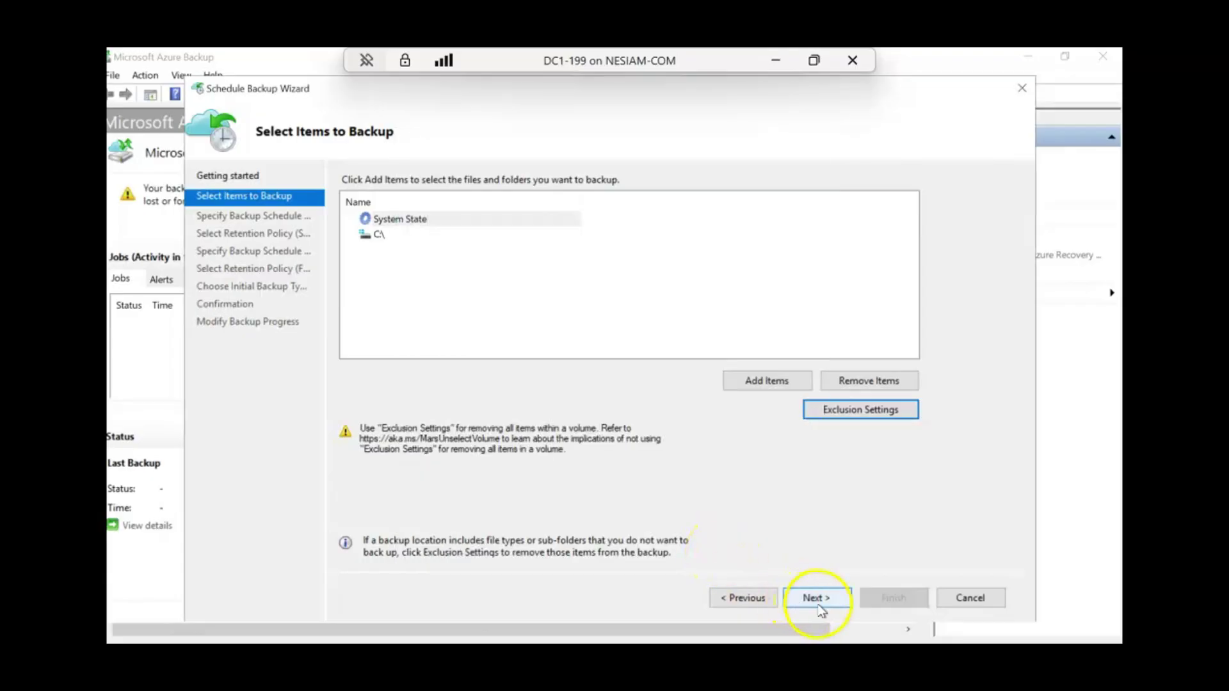
Step: Schedule the System State backup every day at 4:30 PM and enable its monthly retention policy for 3 months
left_click(816, 598)
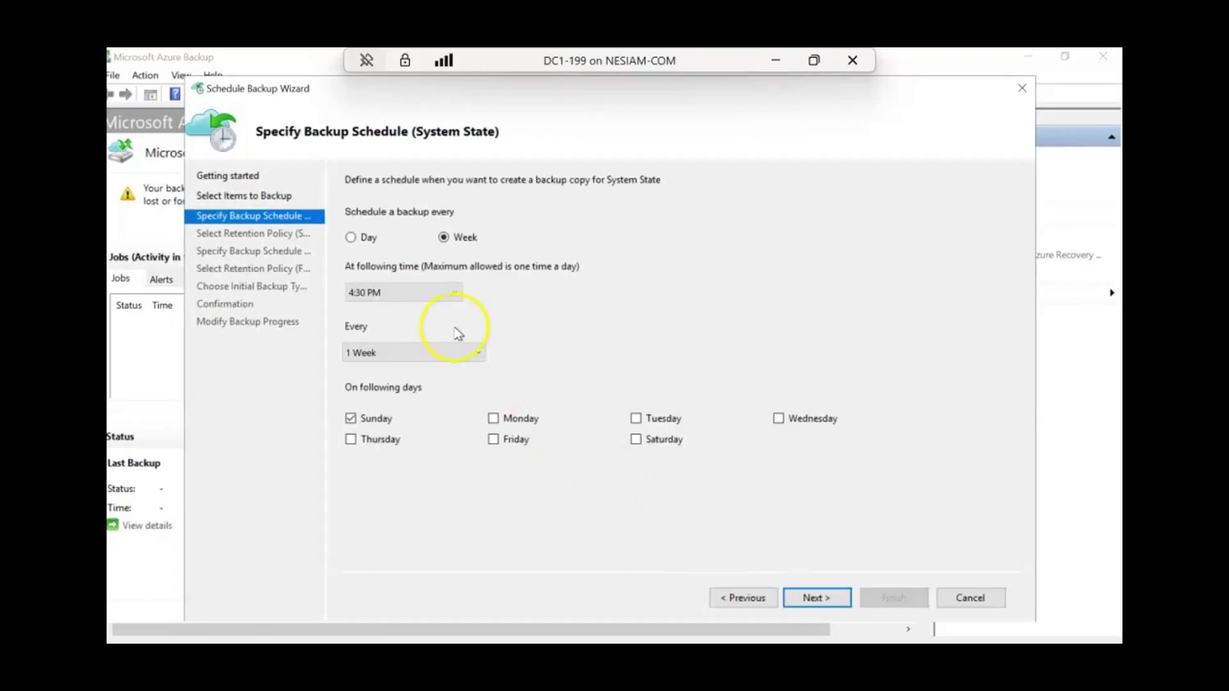
left_click(352, 238)
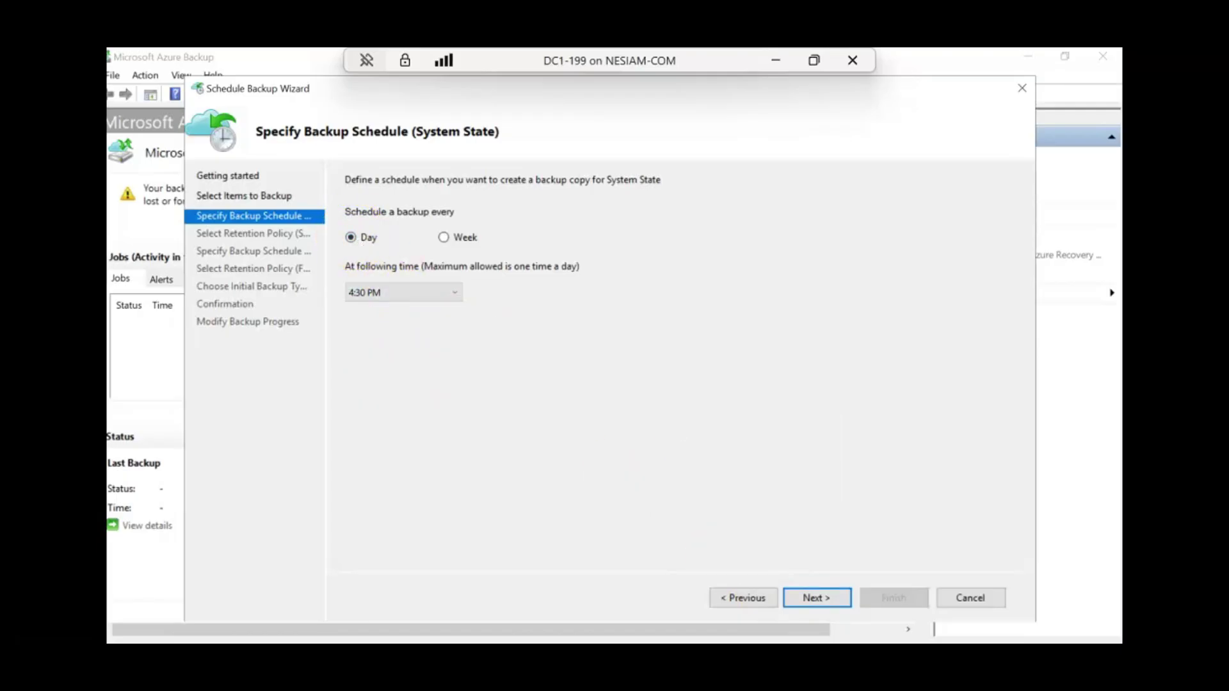
left_click(820, 606)
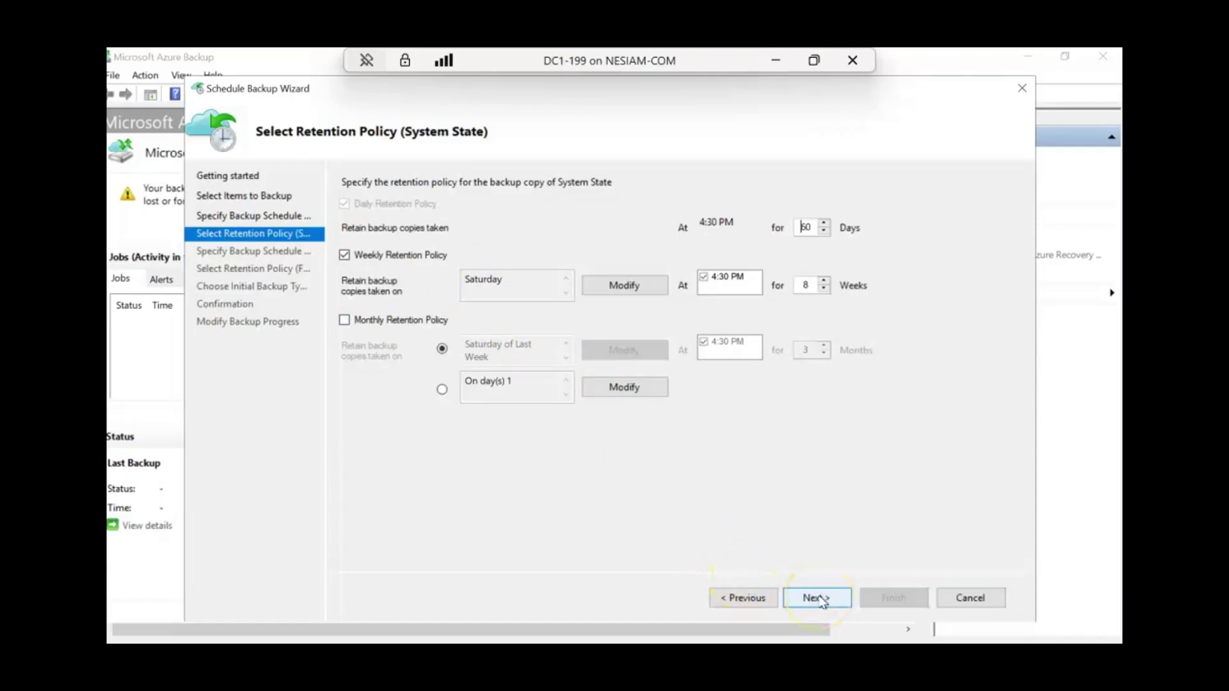
left_click(343, 321)
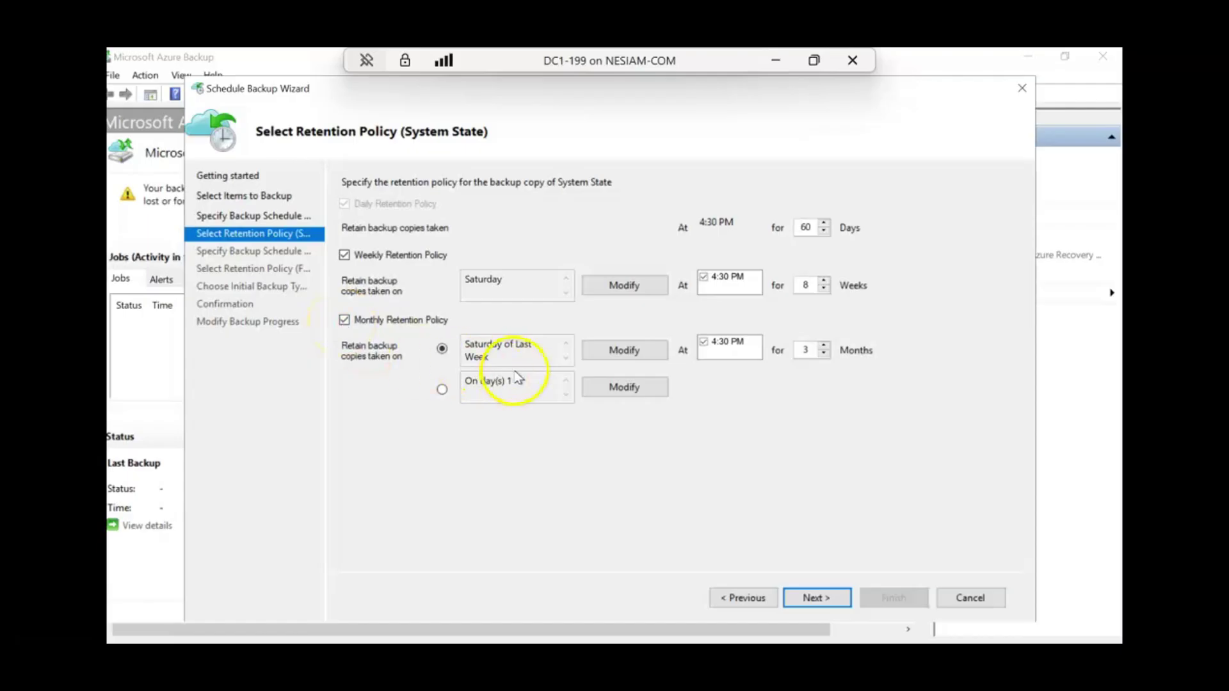
left_click(813, 598)
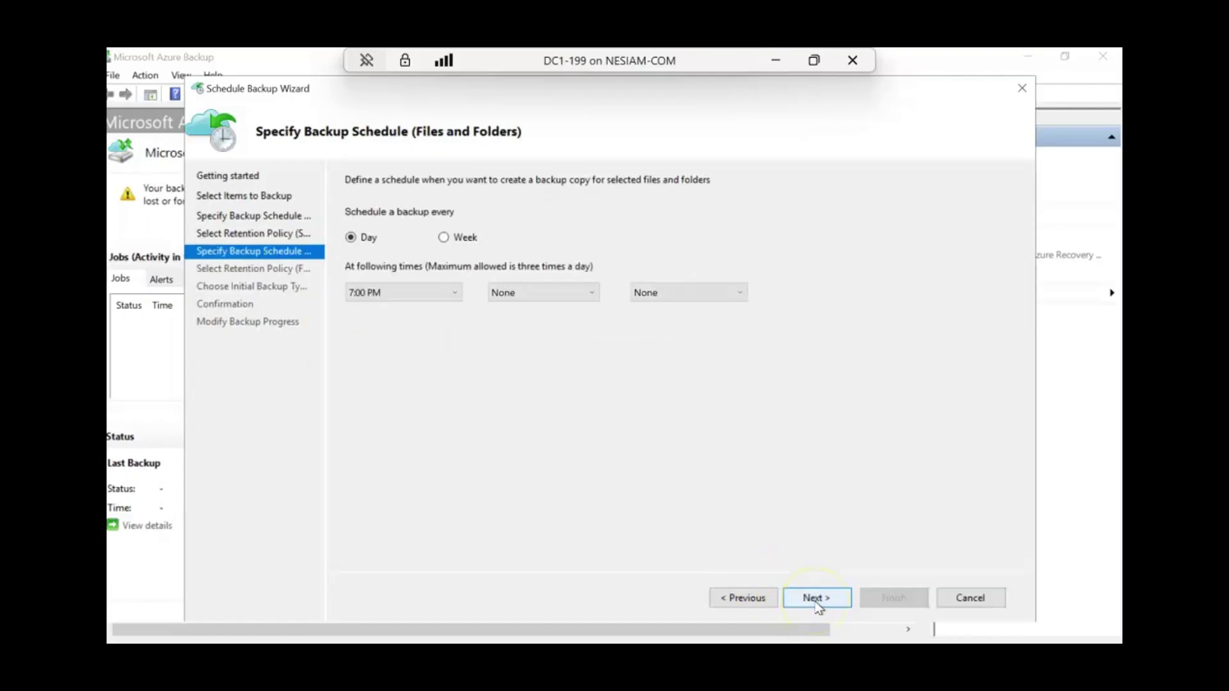
Step: Keep the Files and Folders backup at once daily at 7:00 PM and accept its default retention policy
left_click(563, 296)
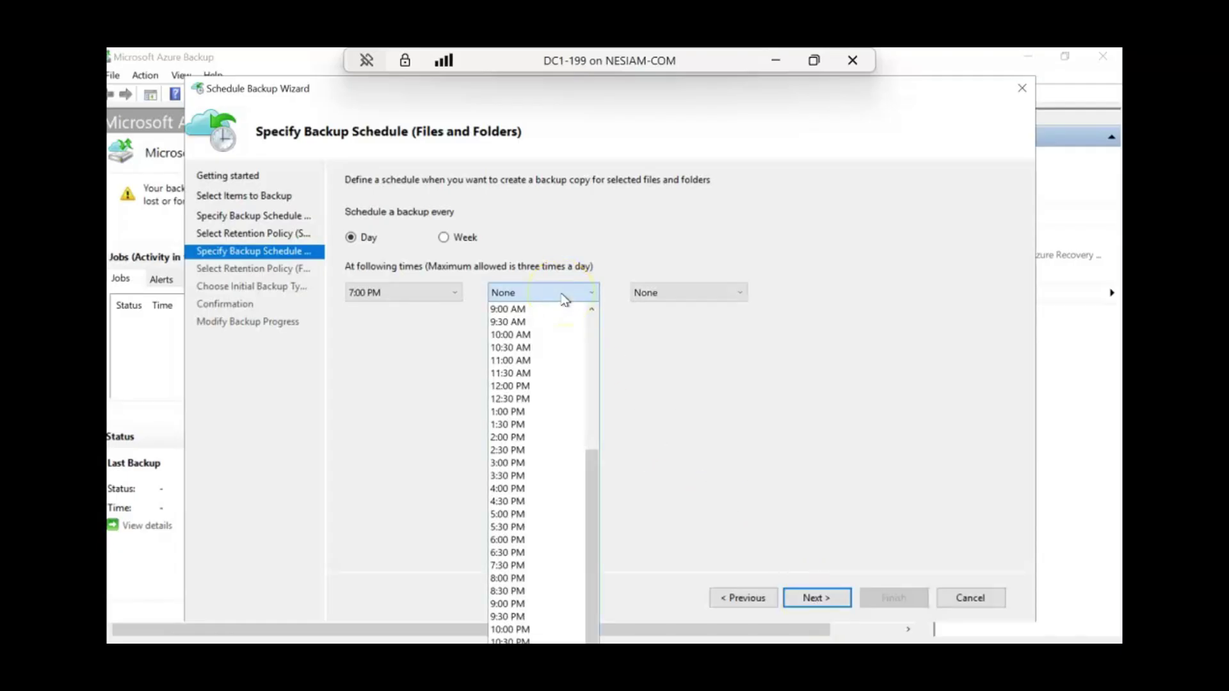
left_click(563, 297)
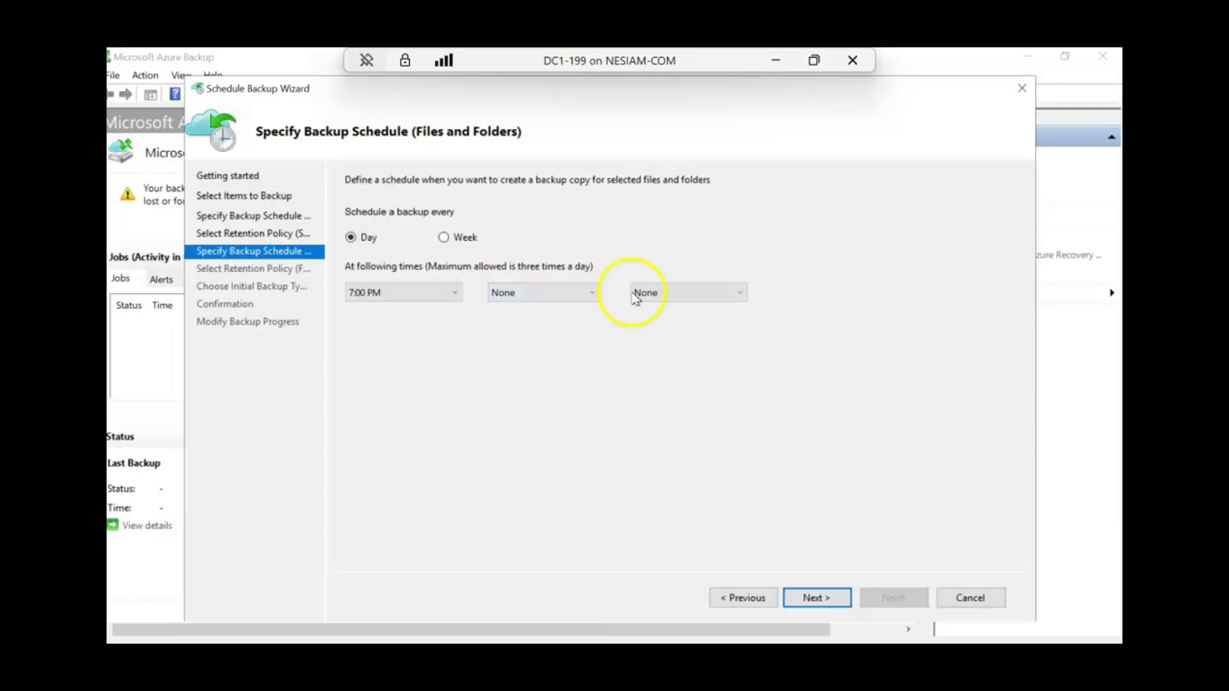
left_click(694, 303)
left_click(696, 303)
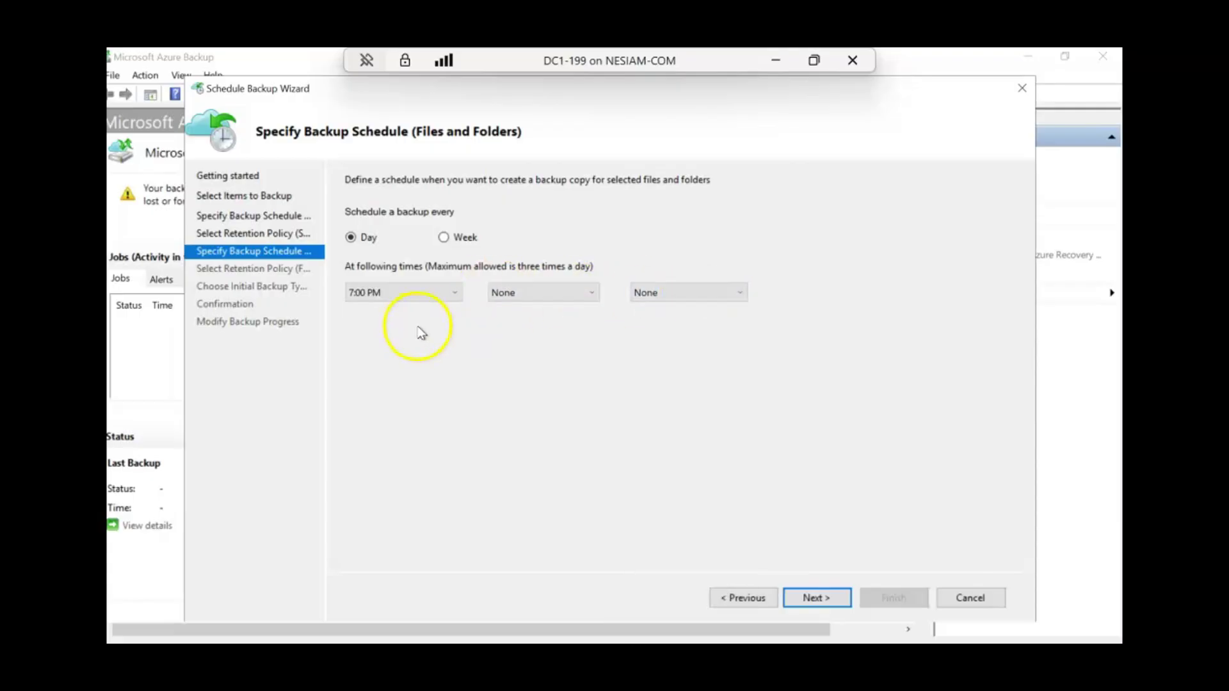
left_click(827, 608)
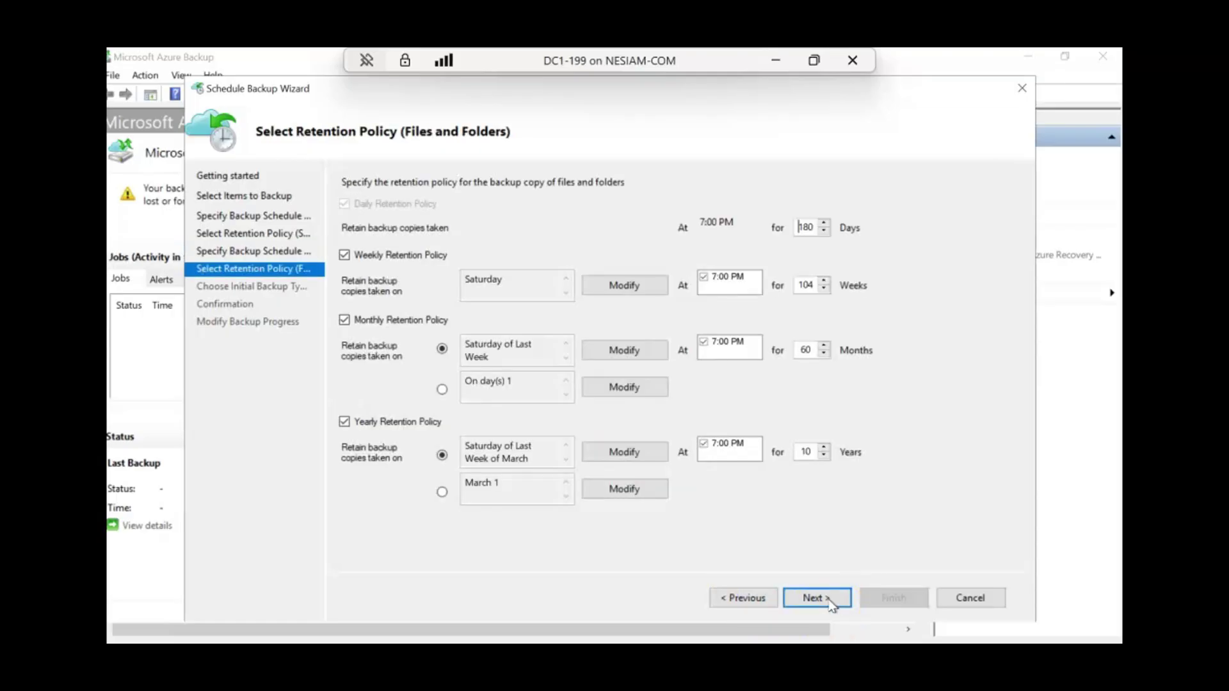
left_click(827, 601)
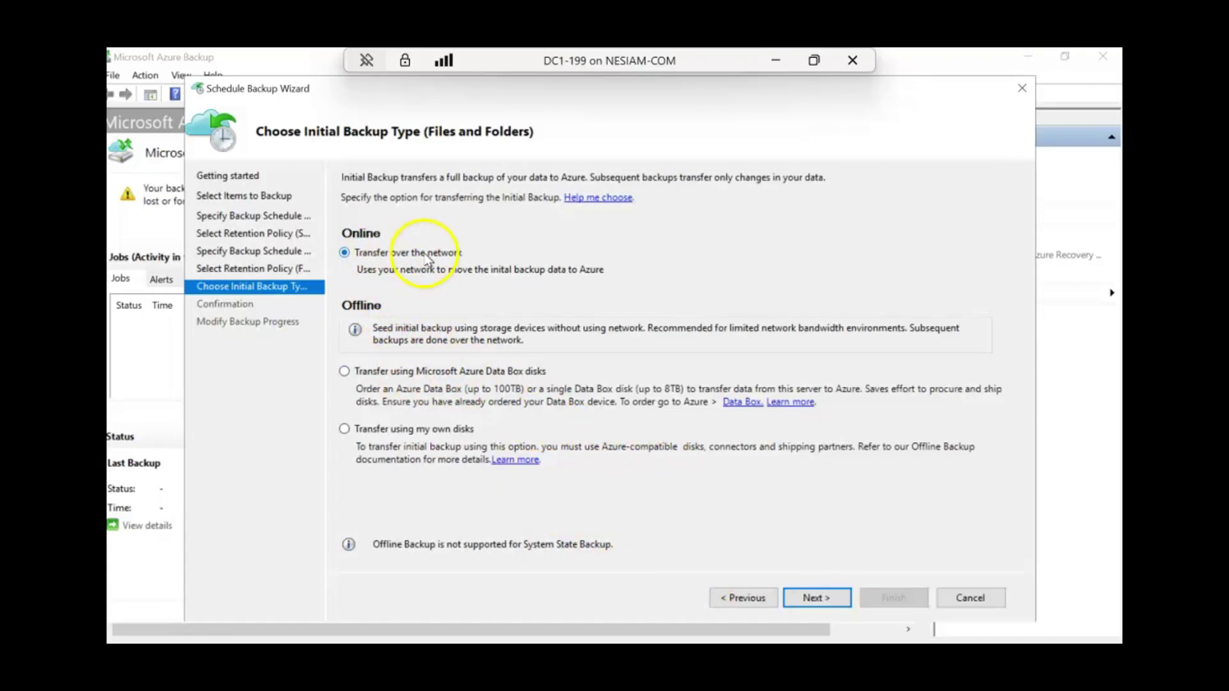
Step: Accept transferring the initial backup over the network, create the backup schedule and close the wizard
left_click(825, 602)
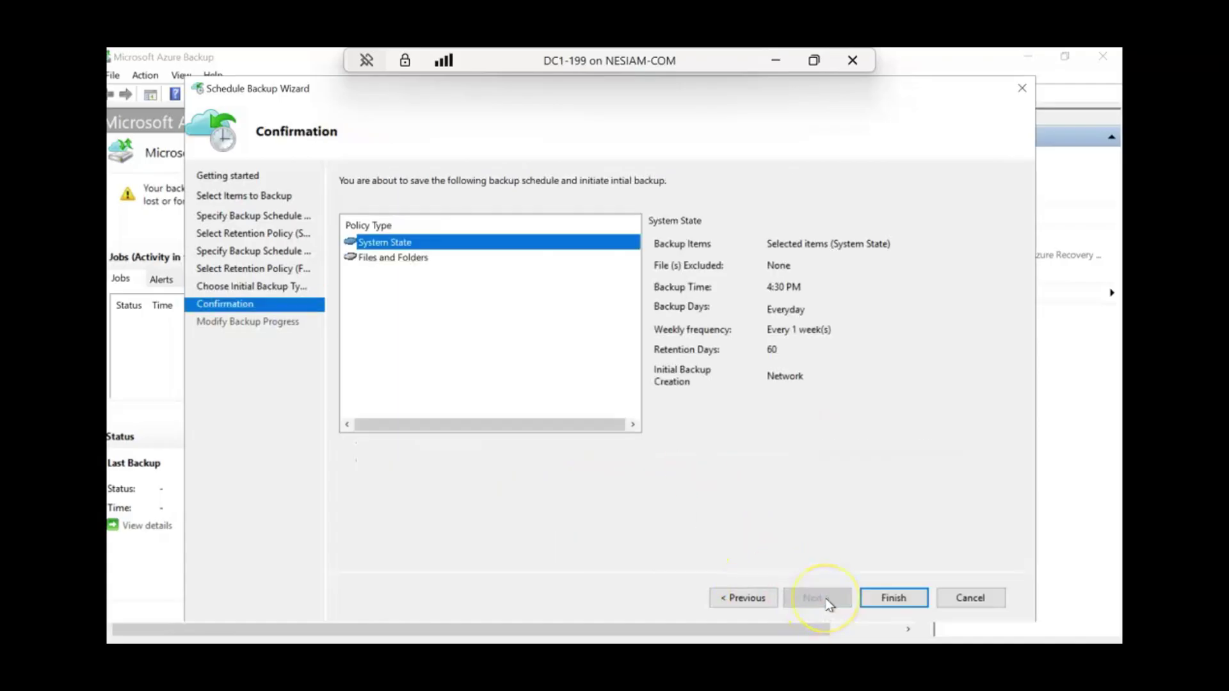
left_click(887, 599)
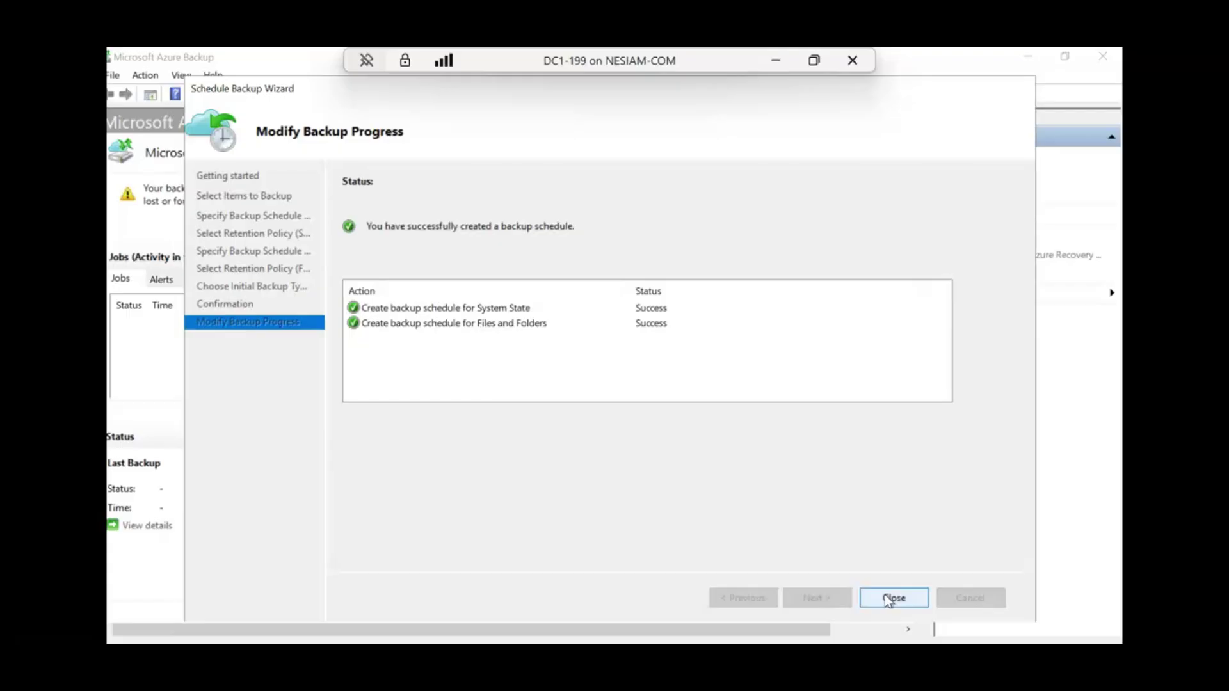
left_click(889, 599)
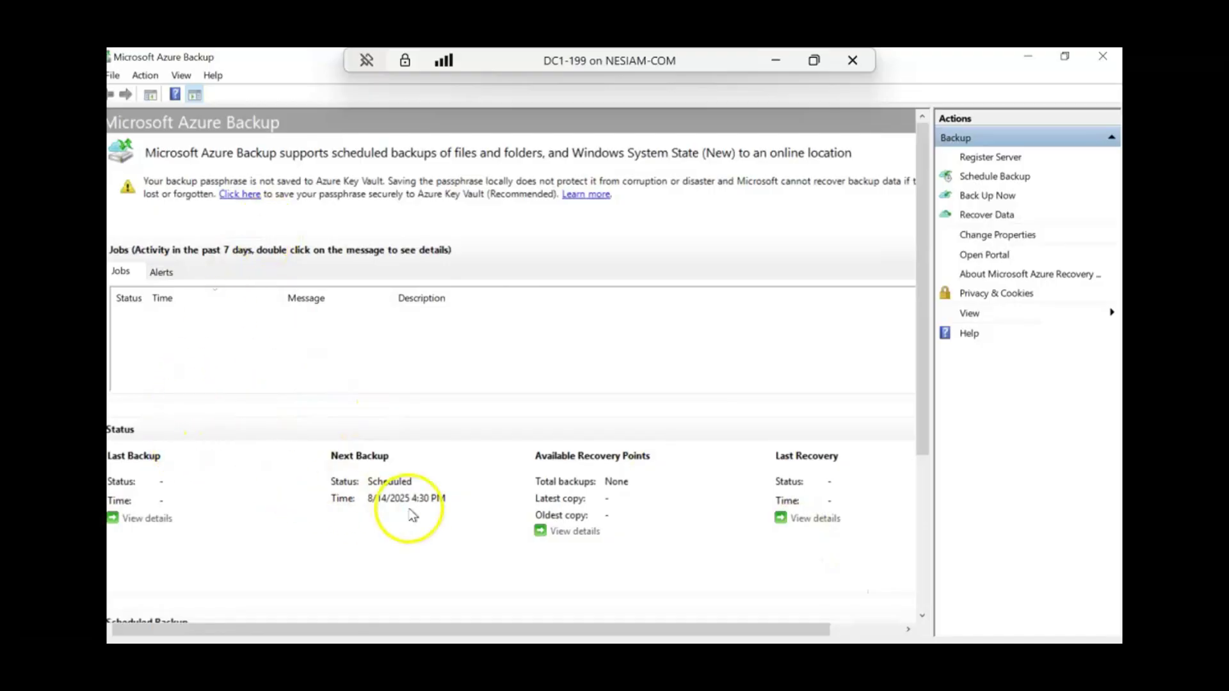
Step: Start an immediate System State backup retained until 9/13/2025
left_click(982, 197)
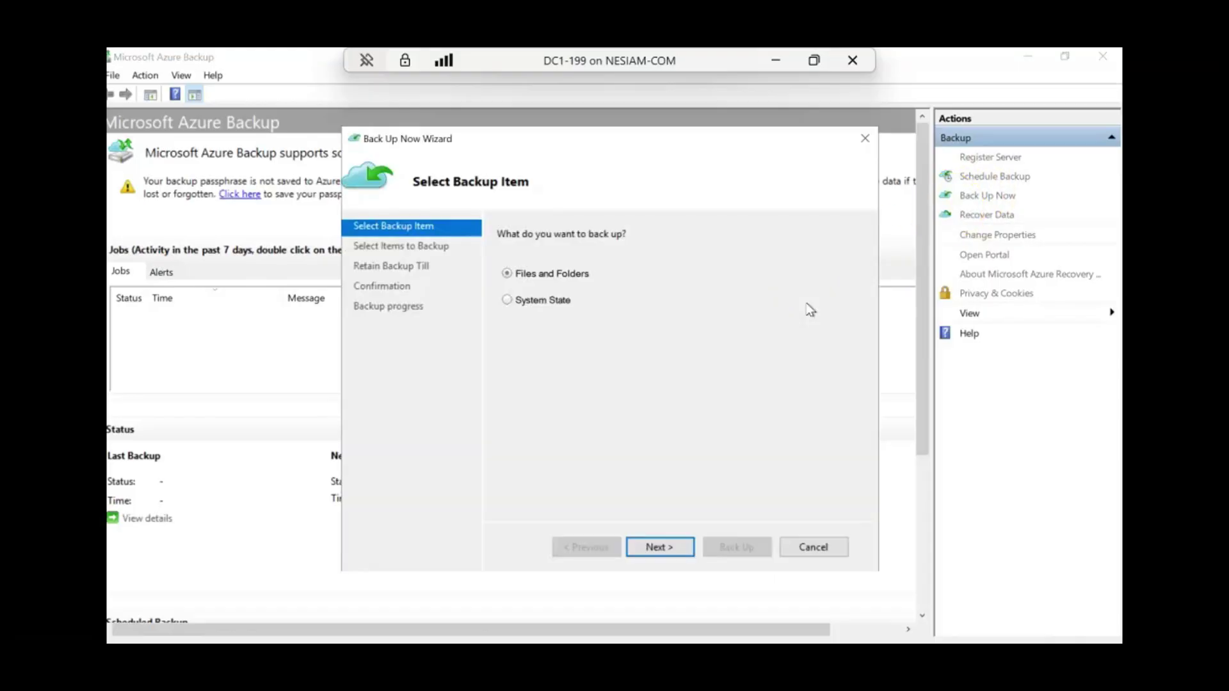
left_click(547, 301)
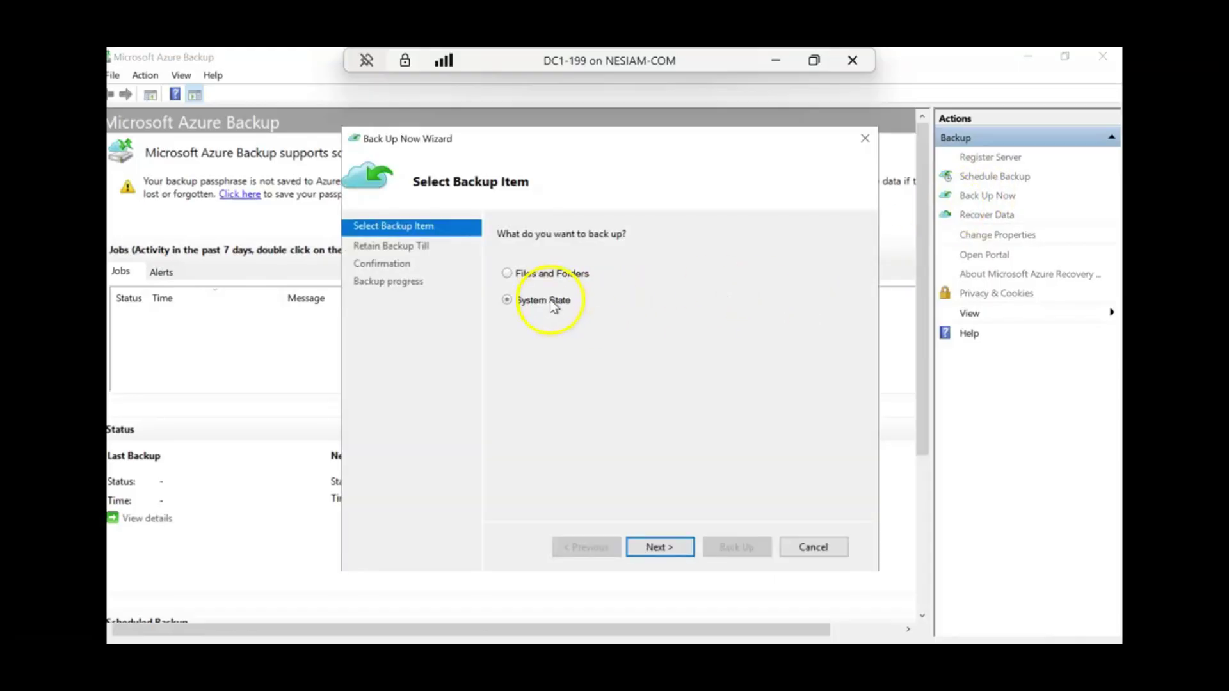
left_click(653, 545)
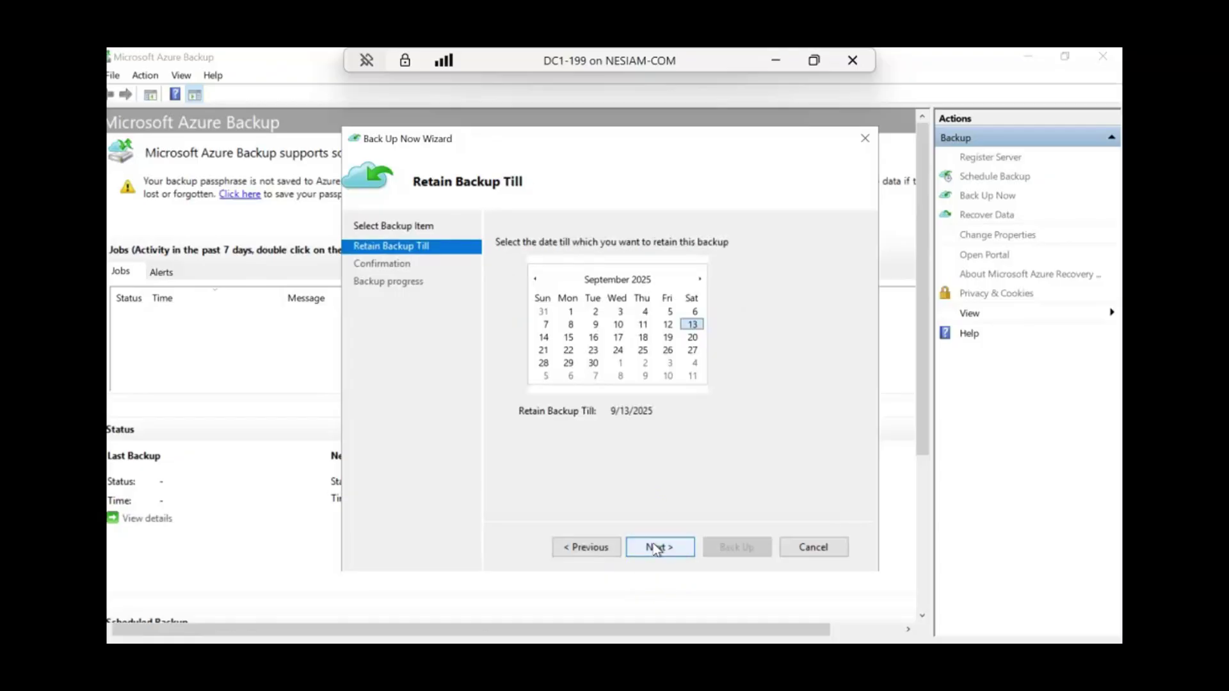
left_click(656, 547)
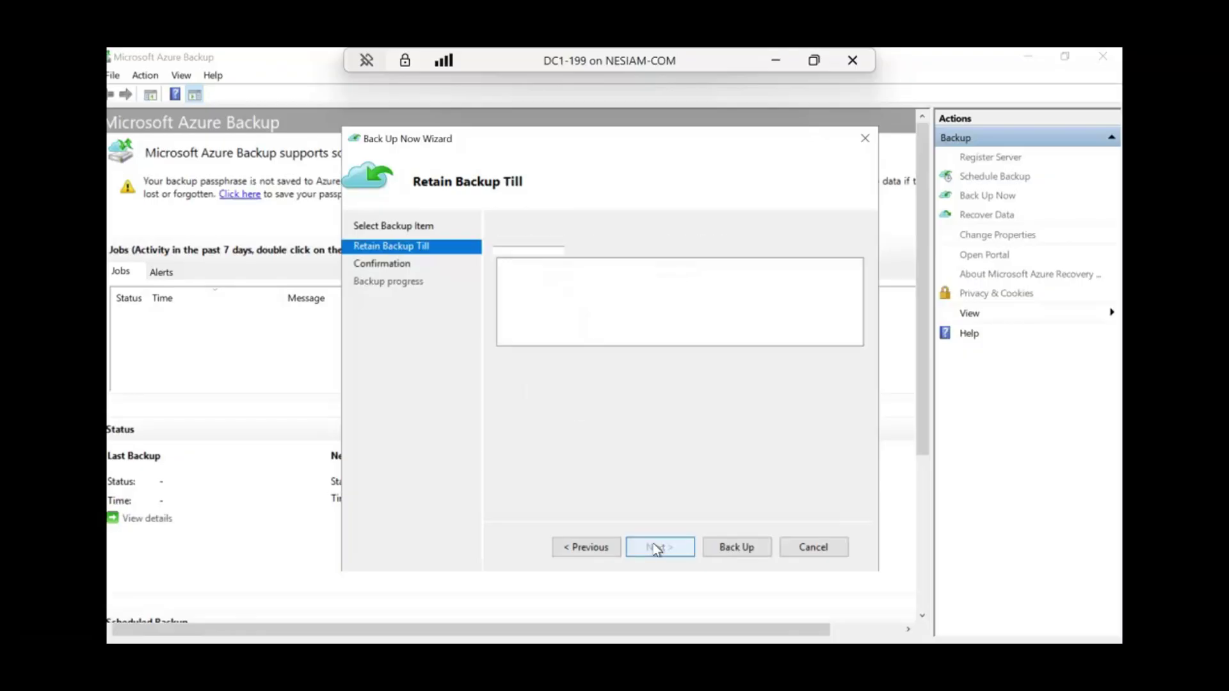
left_click(729, 547)
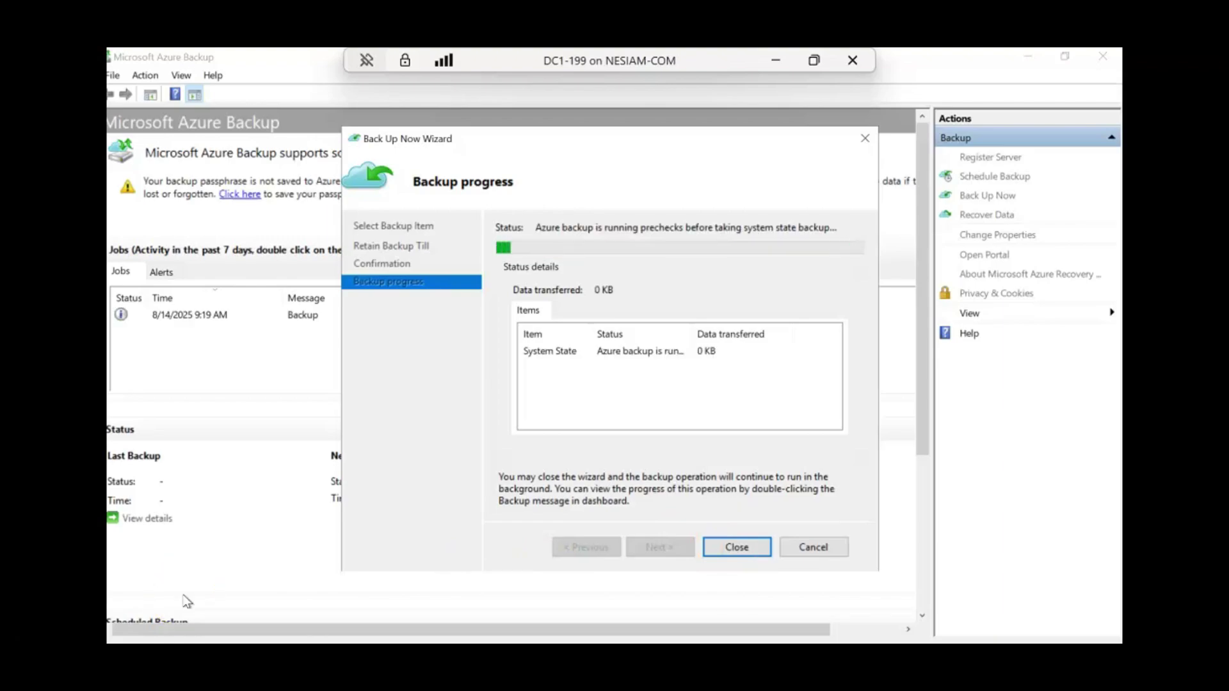
left_click(174, 599)
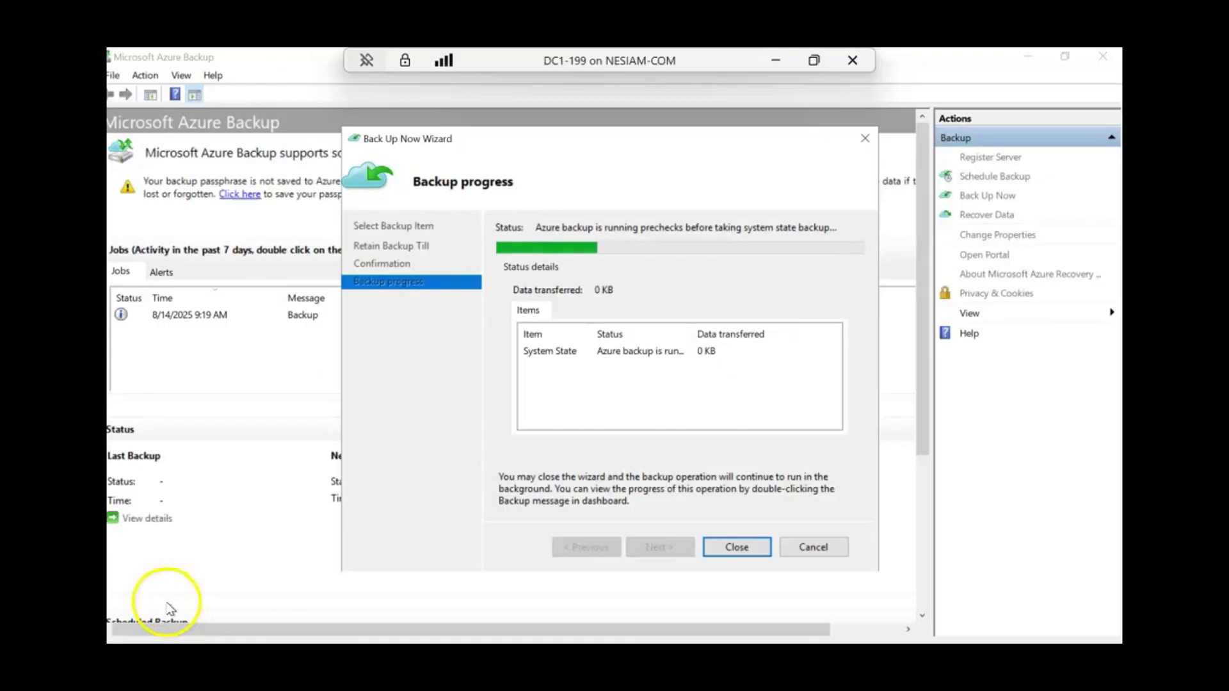
left_click(195, 608)
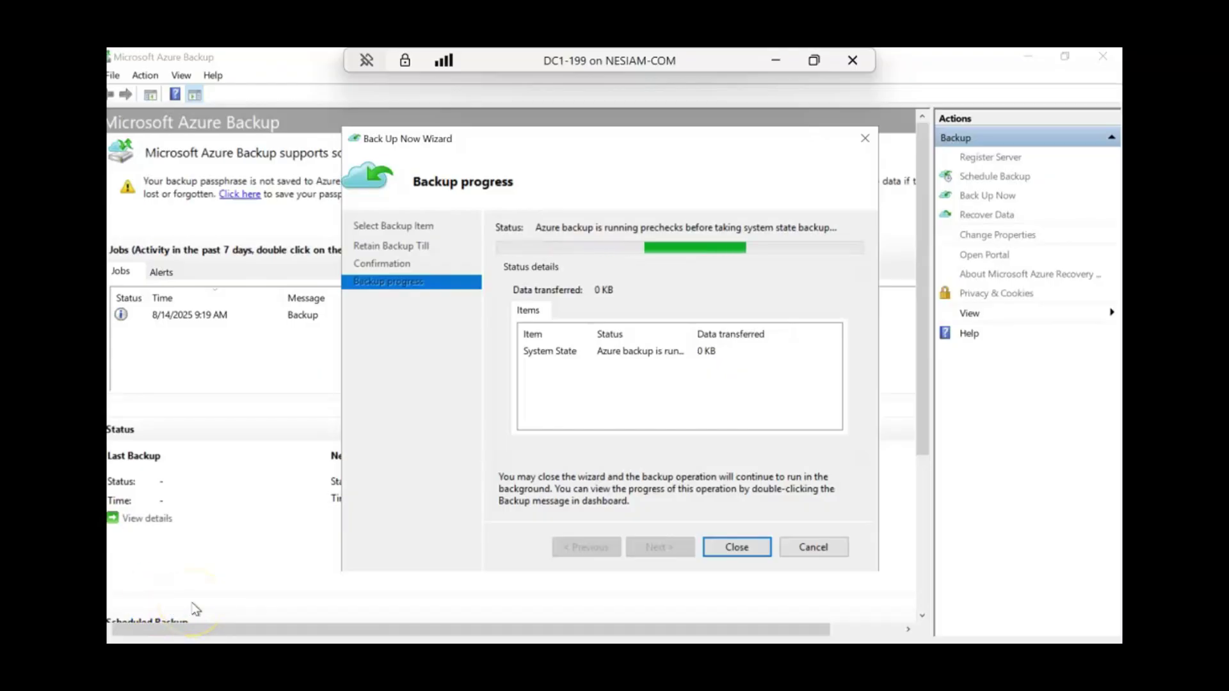
left_click(196, 608)
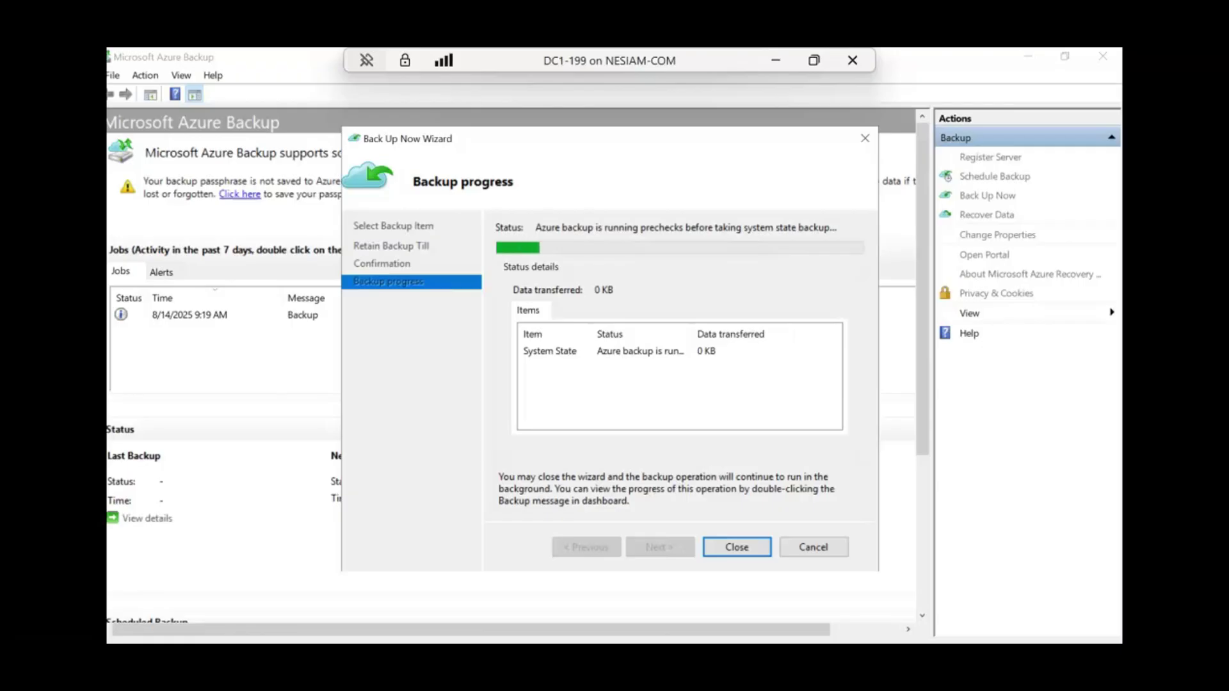
left_click(192, 590)
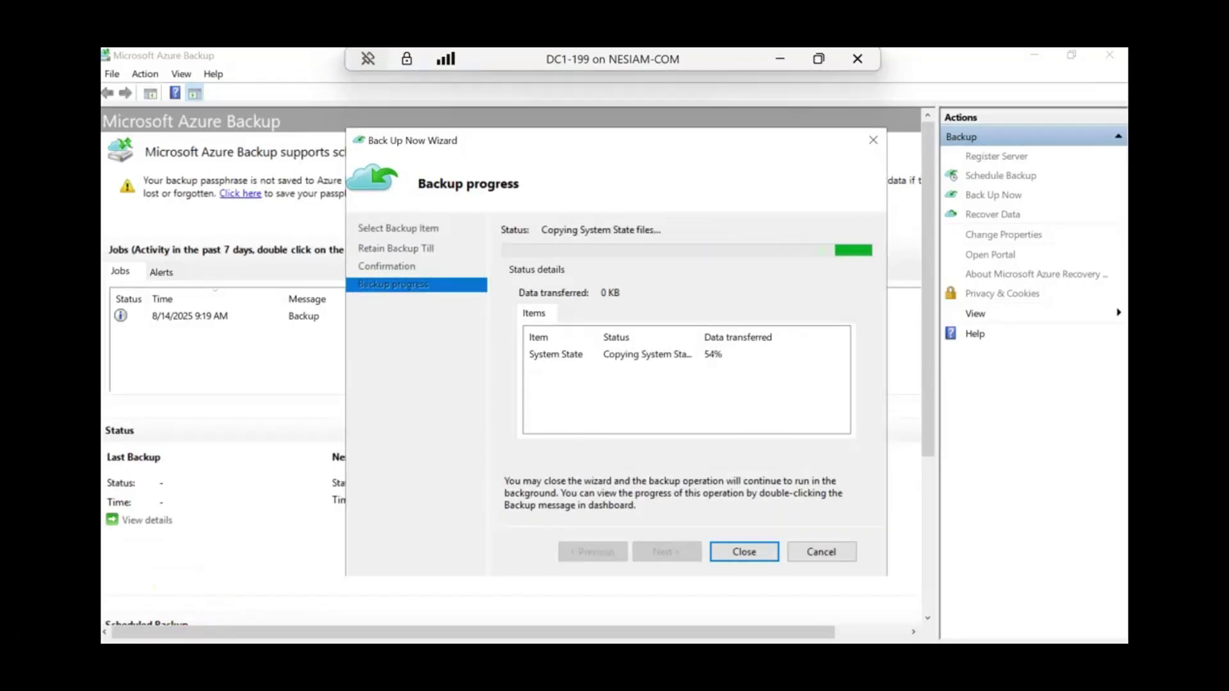
left_click(220, 608)
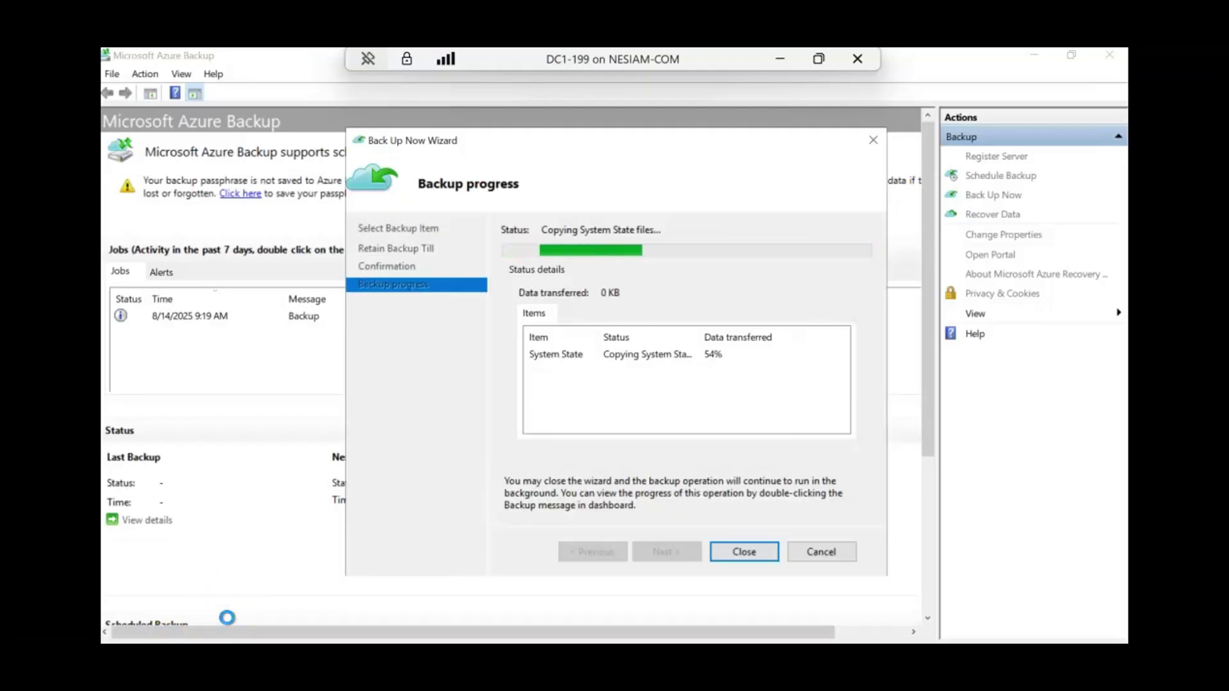
left_click(199, 610)
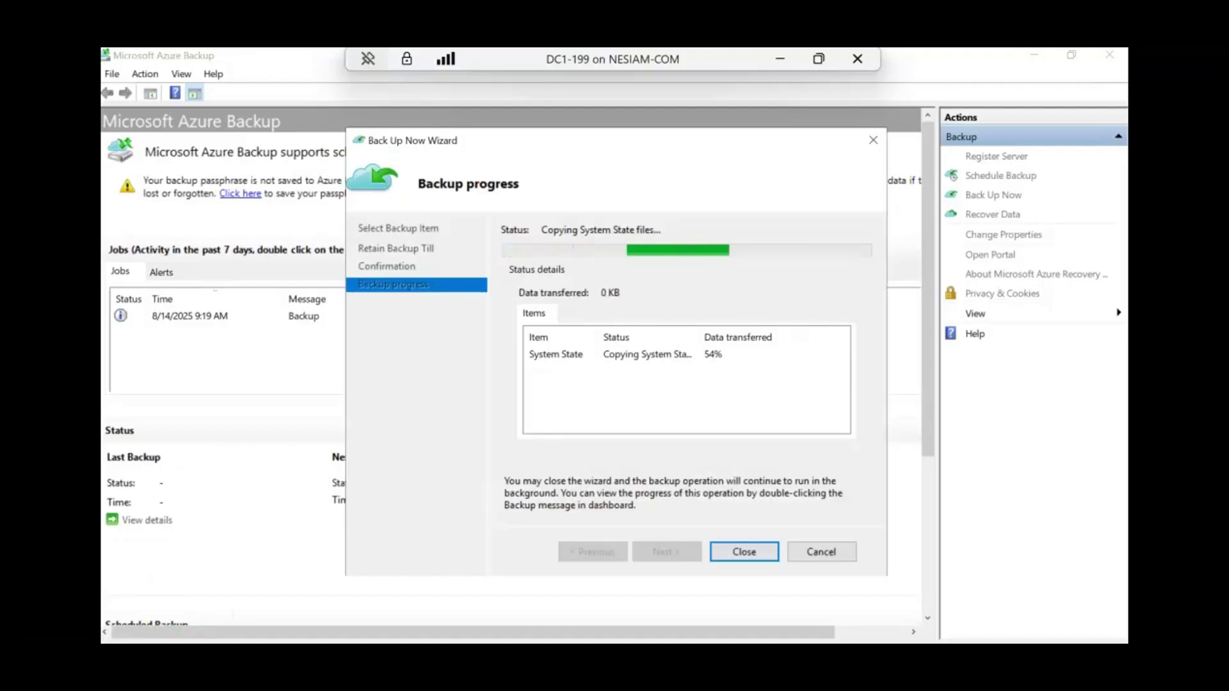